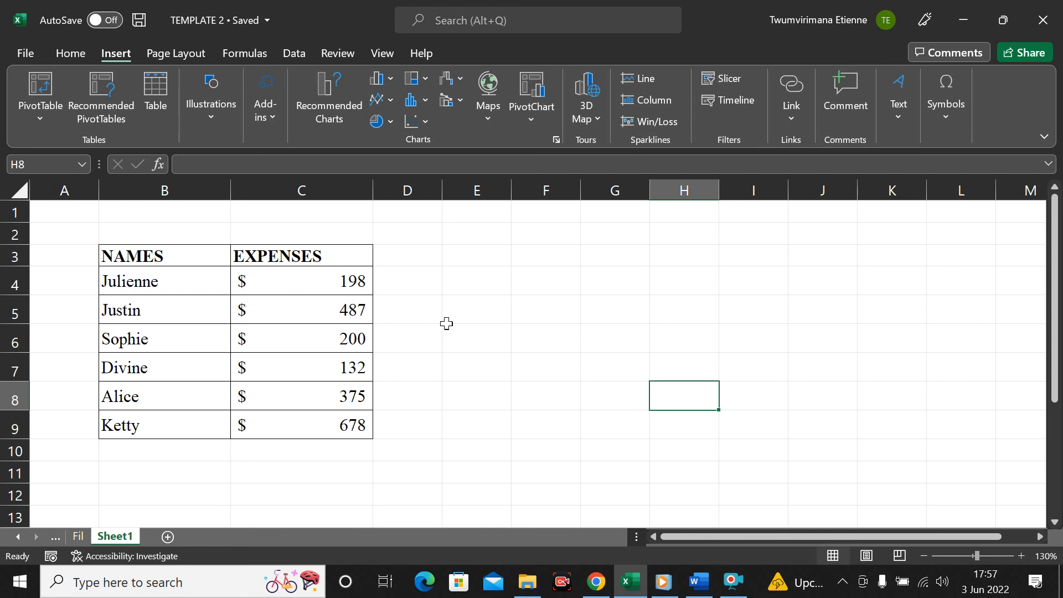
left_click(75, 50)
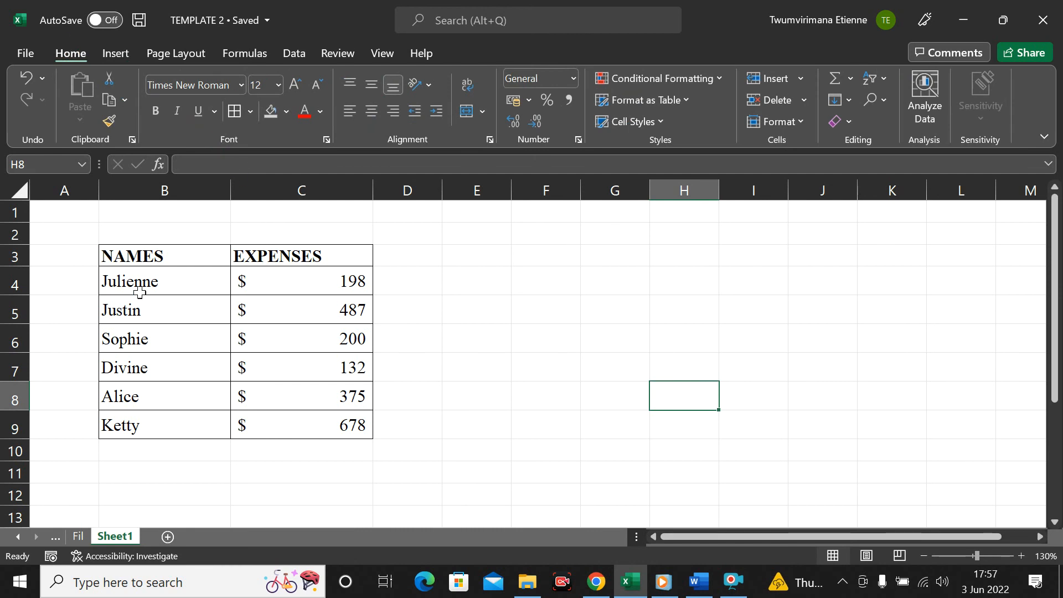
left_click(306, 293)
left_click(148, 284)
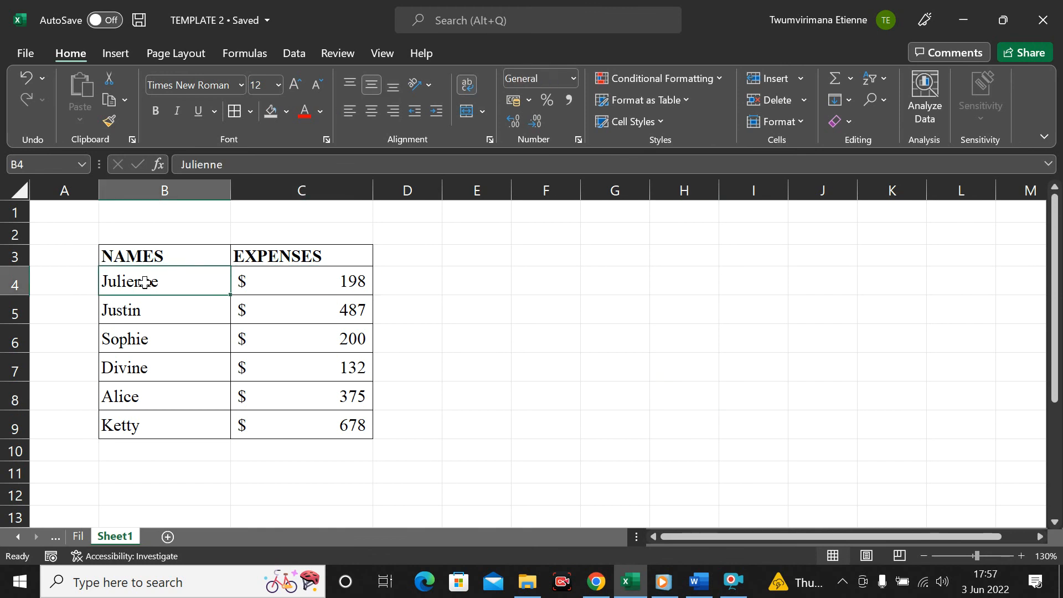
left_click(318, 278)
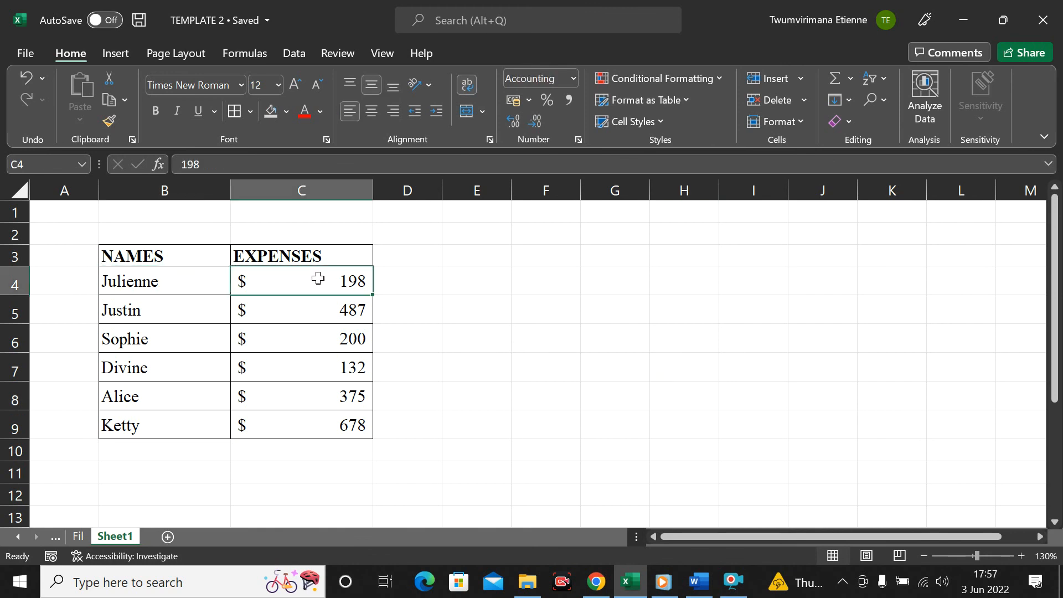
left_click(421, 281)
left_click(490, 278)
left_click(550, 280)
left_click(610, 280)
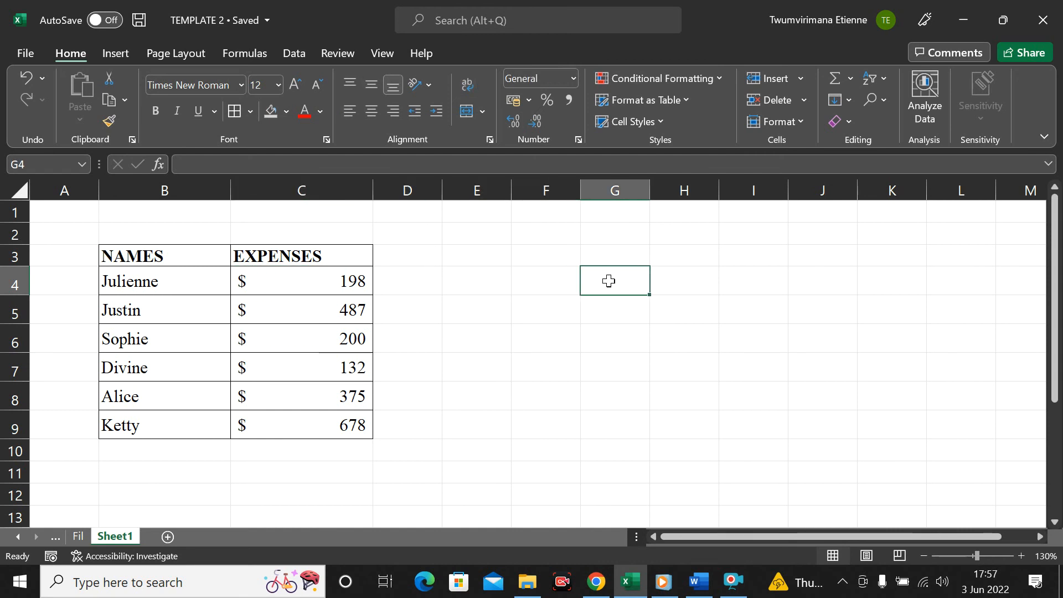
left_click(305, 289)
left_click(160, 286)
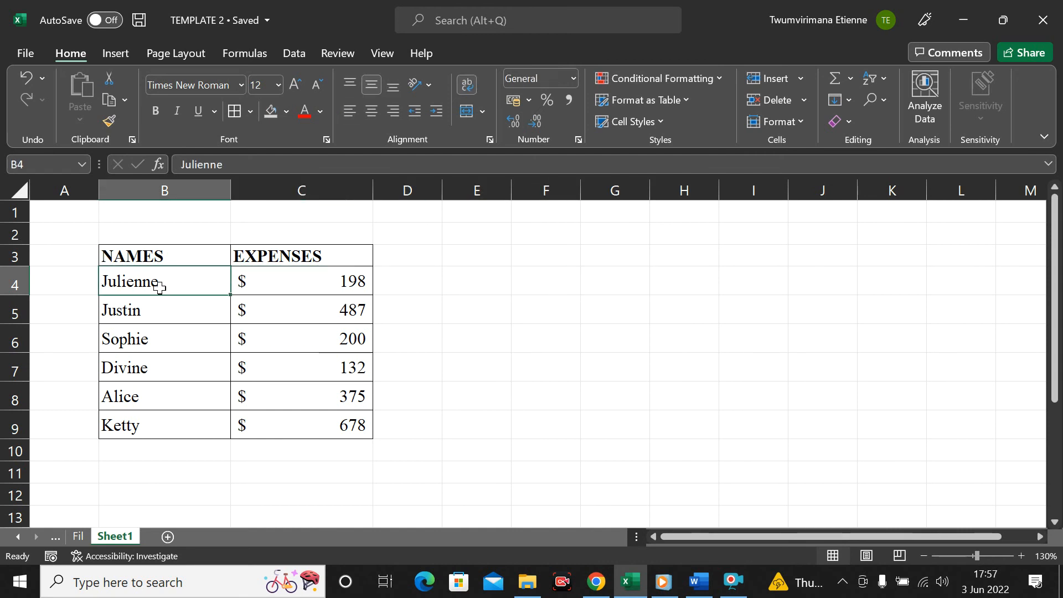
left_click(197, 320)
left_click(194, 284)
left_click(265, 284)
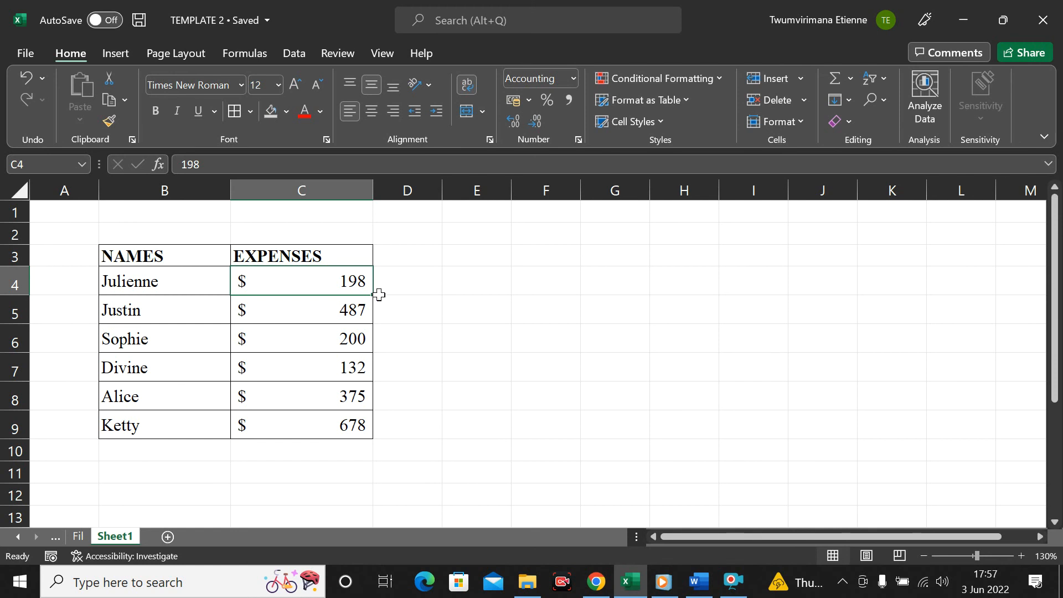
left_click(495, 330)
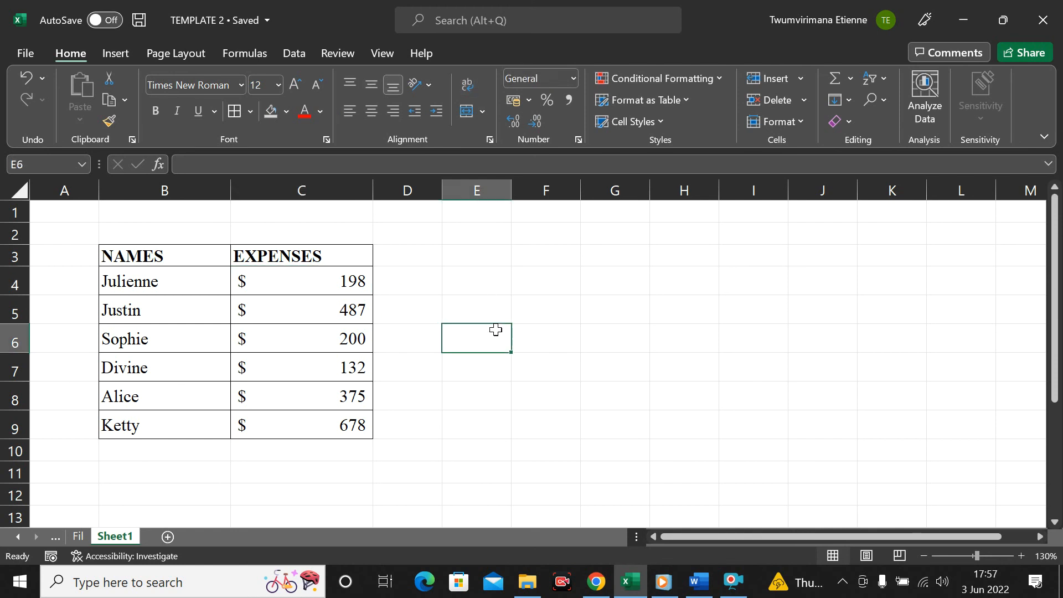
left_click(597, 329)
left_click(683, 360)
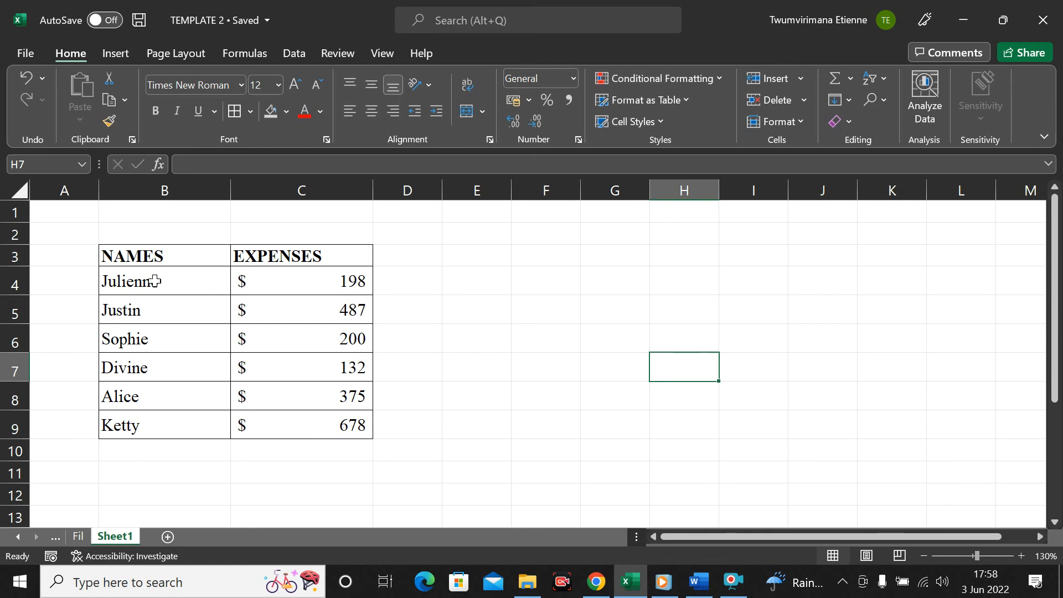
left_click_drag(127, 256, 288, 426)
left_click(388, 388)
left_click_drag(119, 254, 302, 427)
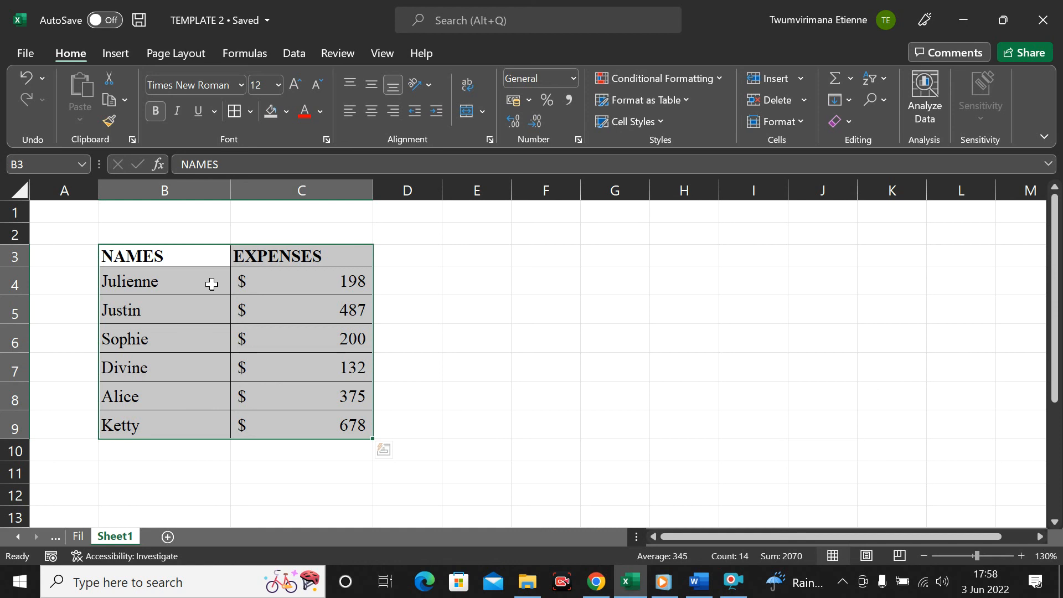
left_click(394, 282)
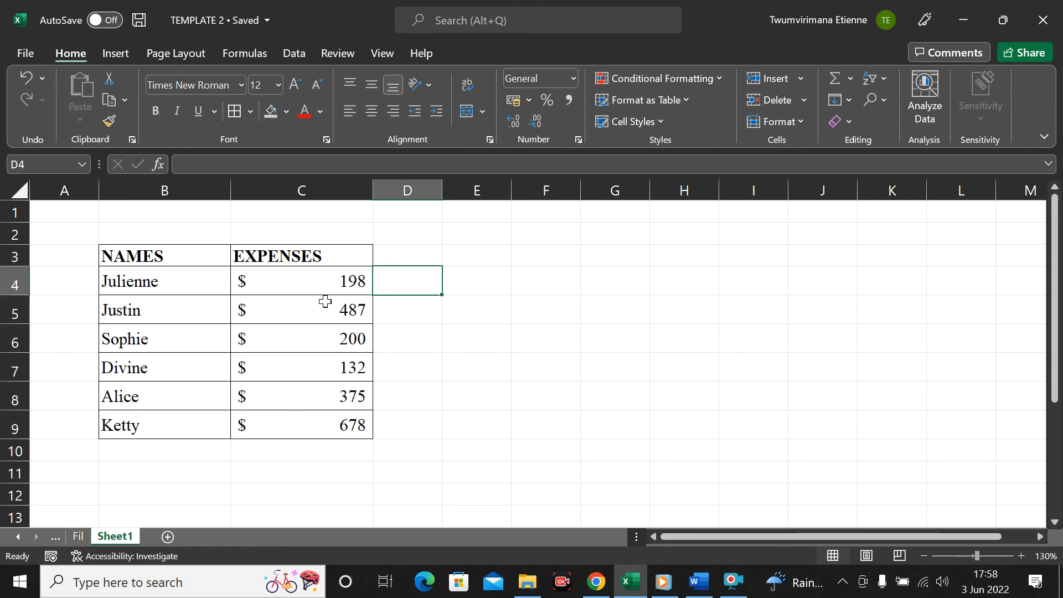
key("Down")
key("Down")
key("Down")
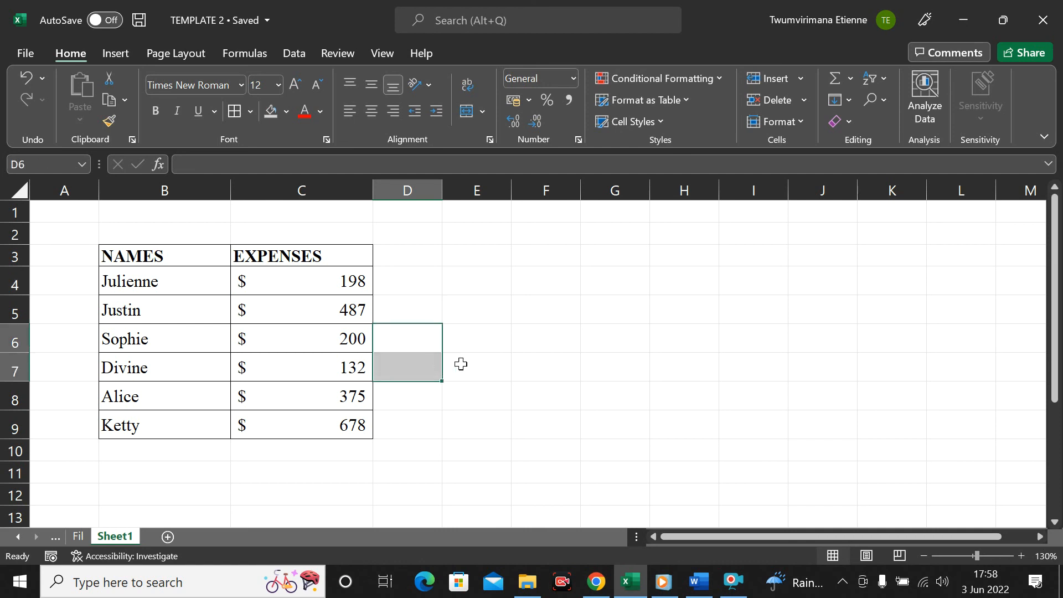
key("Right")
key("Right")
Insert a 2-D clustered column chart from the names and expenses table in B3:C9
left_click_drag(106, 256, 280, 424)
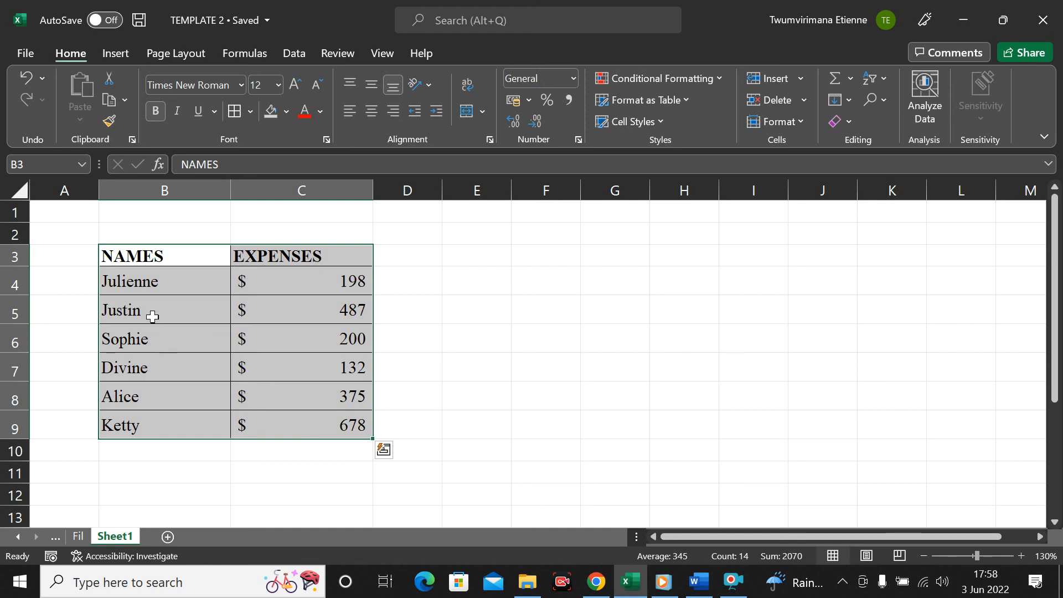
left_click(114, 61)
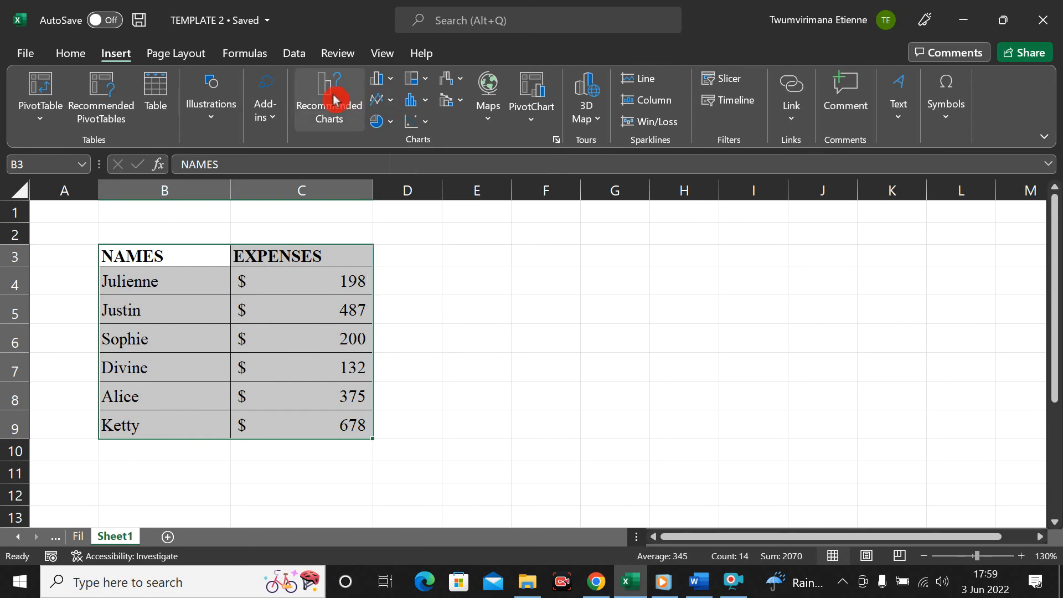
left_click(390, 80)
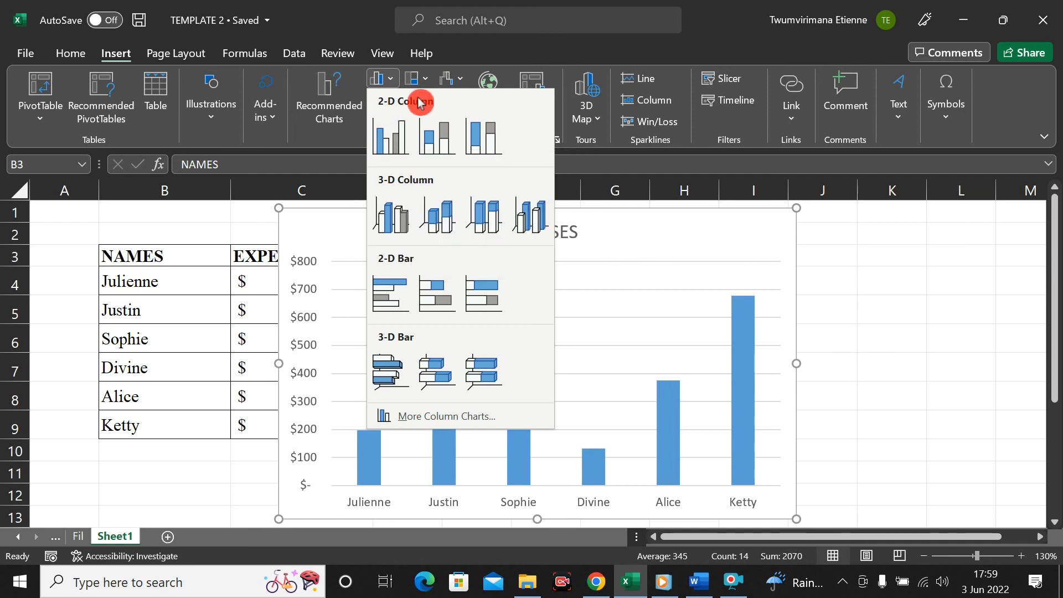
left_click(386, 144)
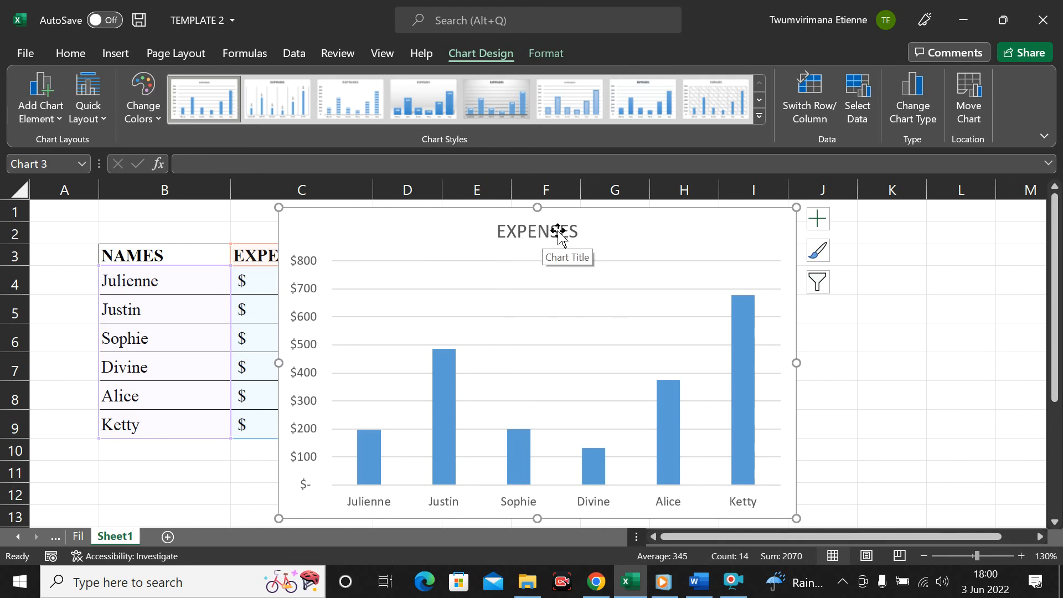
Replace the chart title with "MONTHLY EXPENSES"
double_click(534, 232)
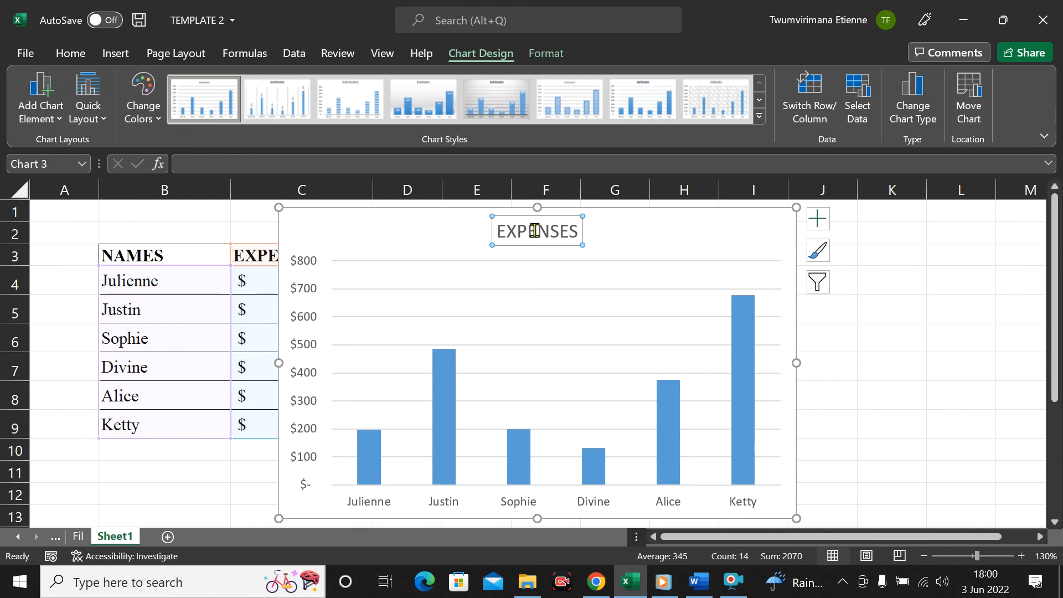
left_click(620, 234)
left_click(1013, 220)
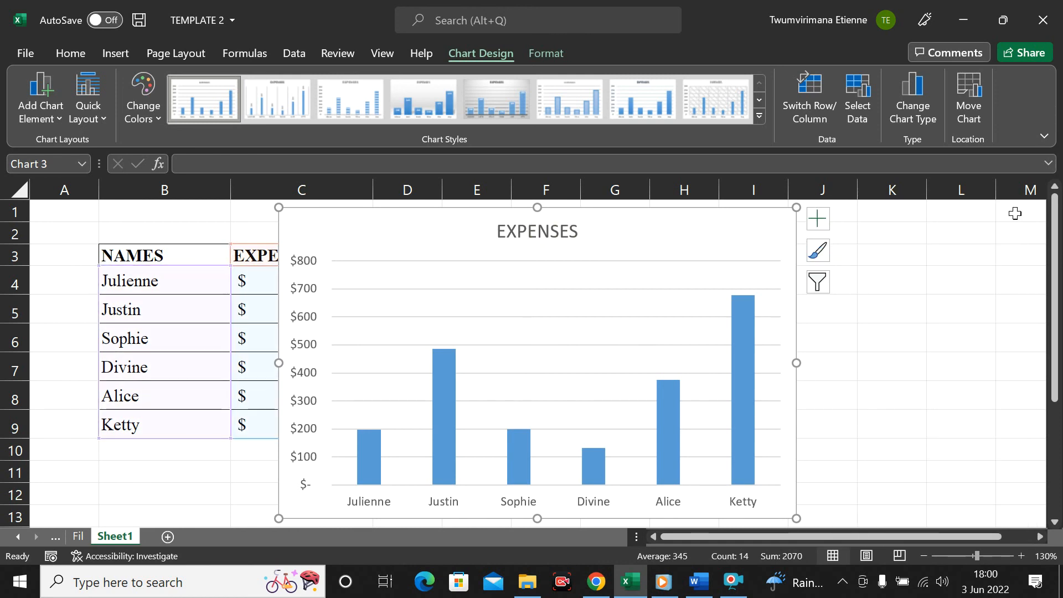
left_click(535, 232)
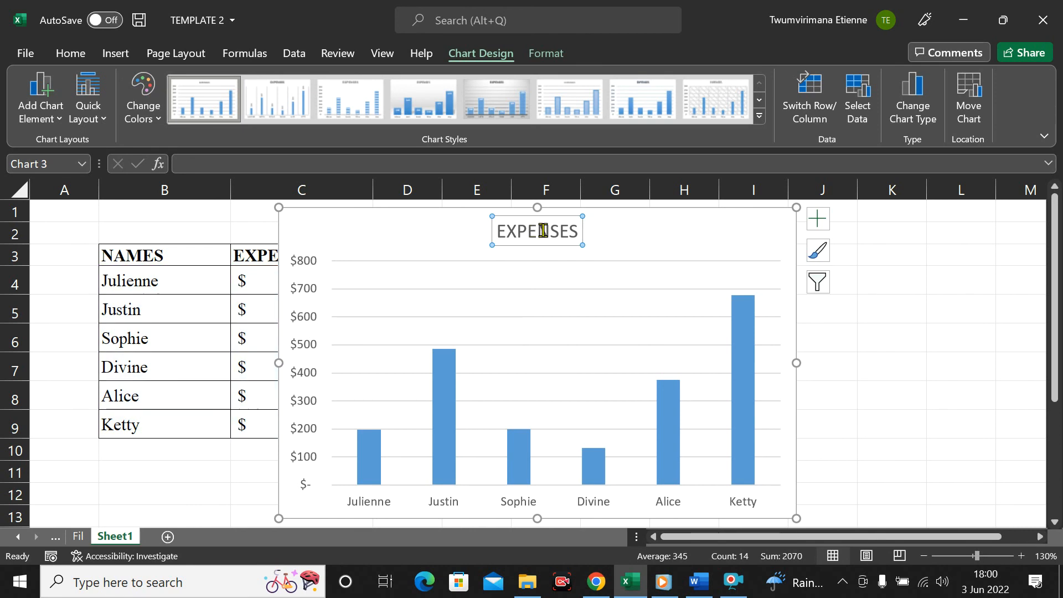
left_click(574, 230)
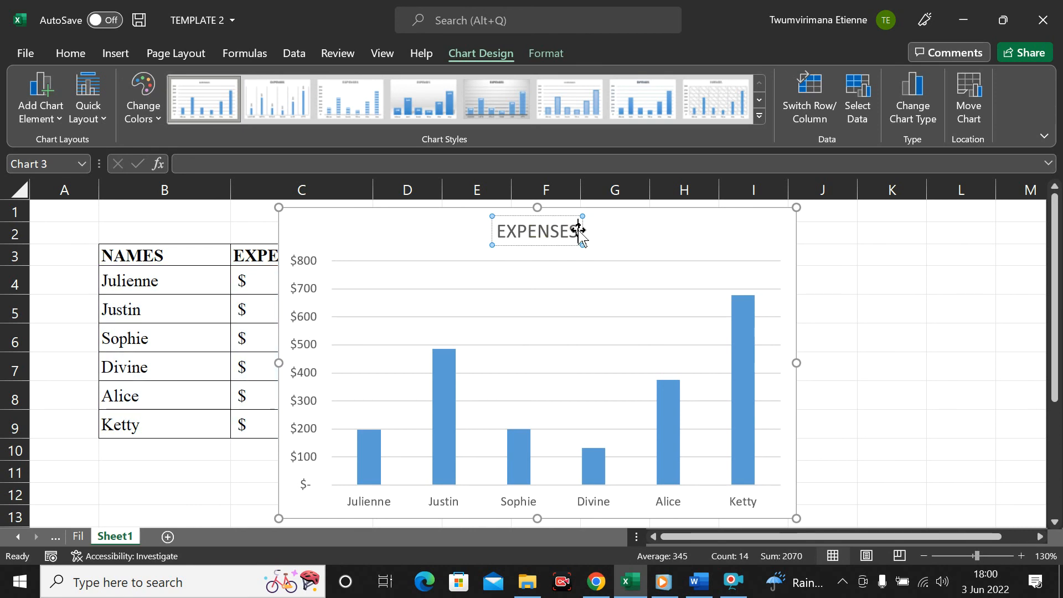
key("BackSpace")
key("BackSpace")
key("BackSpace")
key("BackSpace")
key("BackSpace")
key("BackSpace")
key("BackSpace")
key("BackSpace")
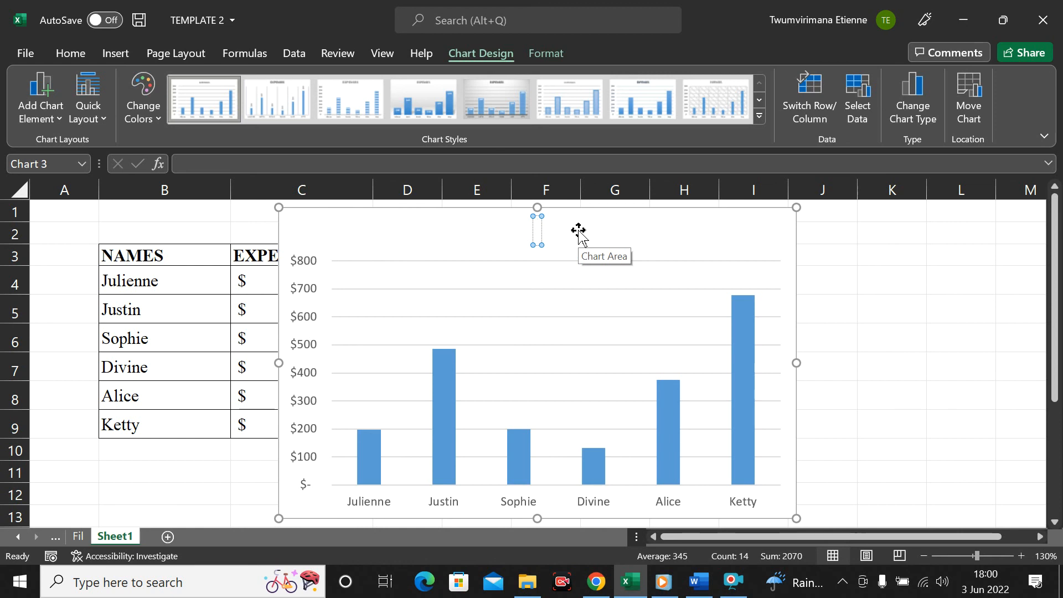
type("MONSTLY")
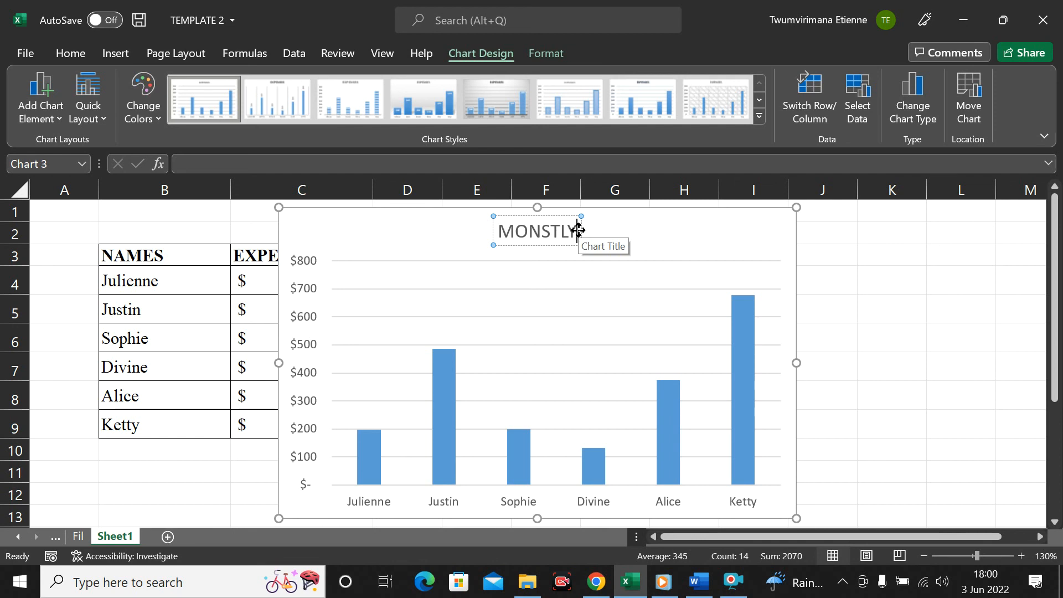
key("BackSpace")
key("BackSpace")
key("BackSpace")
key("BackSpace")
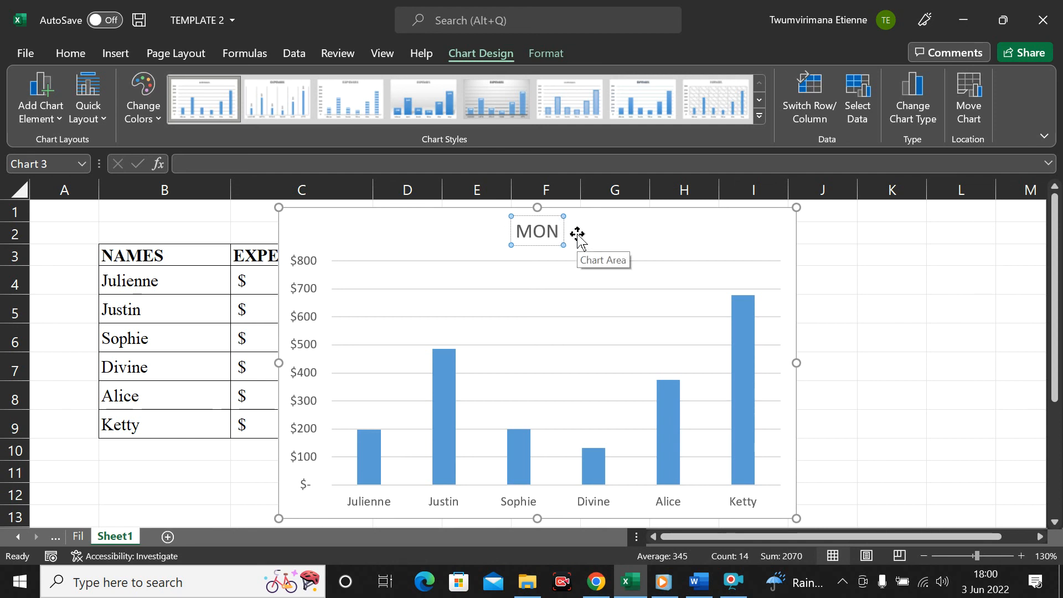
type("THLY")
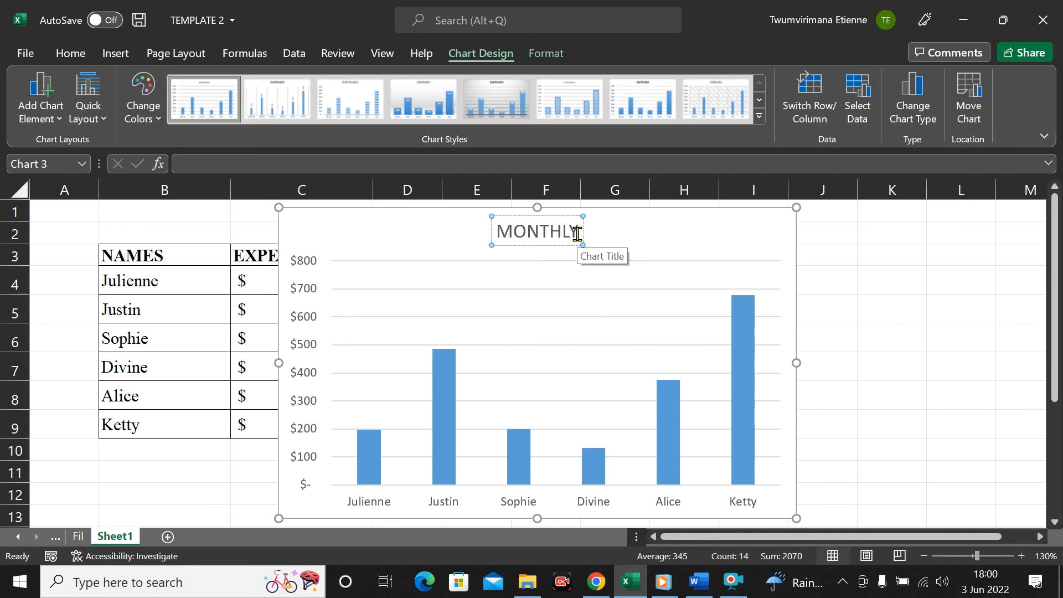
type(" EXPE")
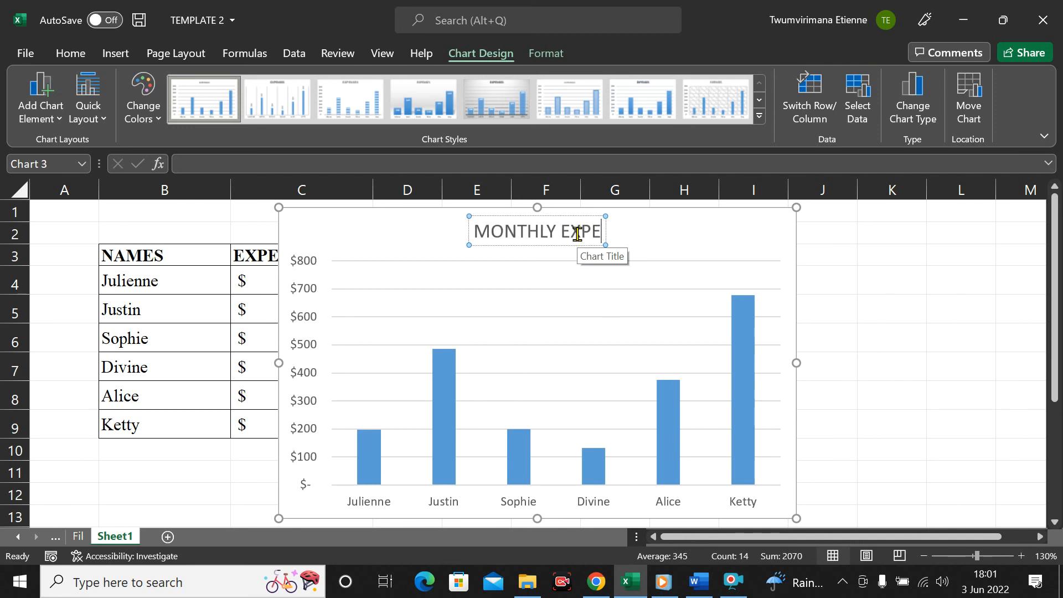
type("NSE")
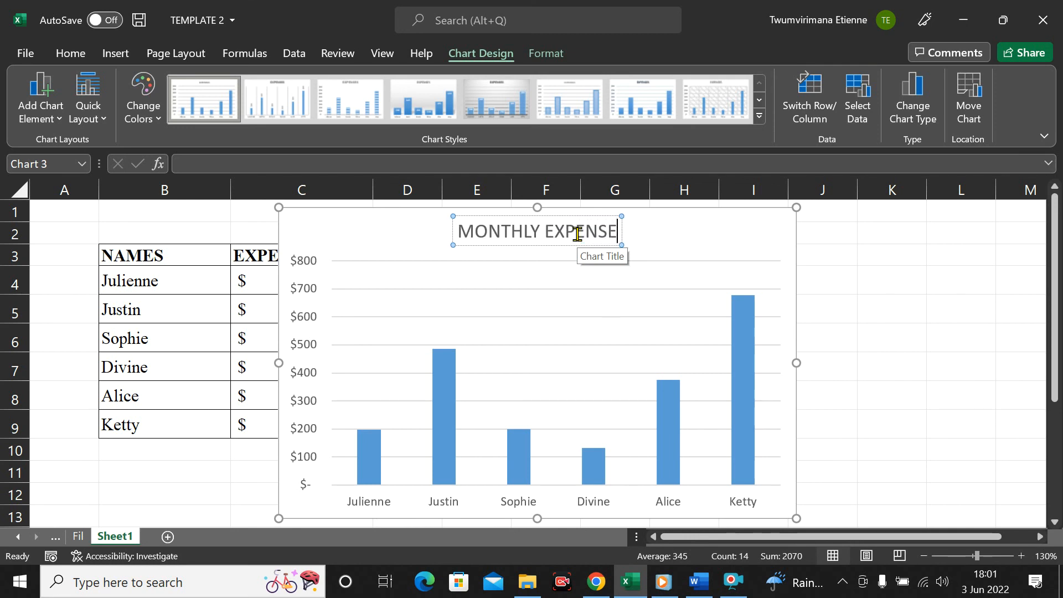
type("S")
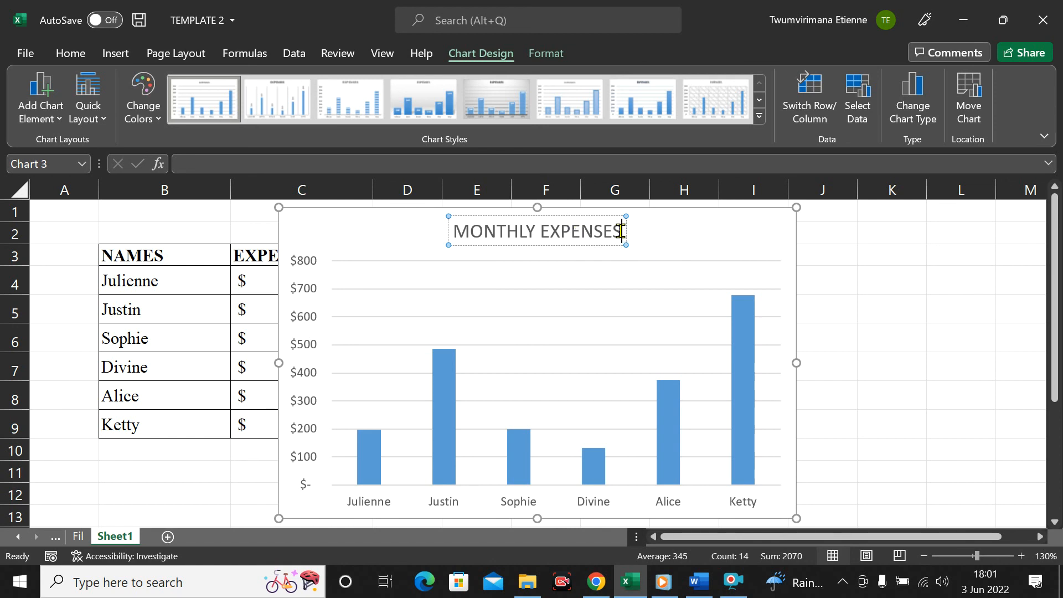
Make the chart title text bold and colour it with the theme's darker blue accent
left_click_drag(620, 231, 496, 242)
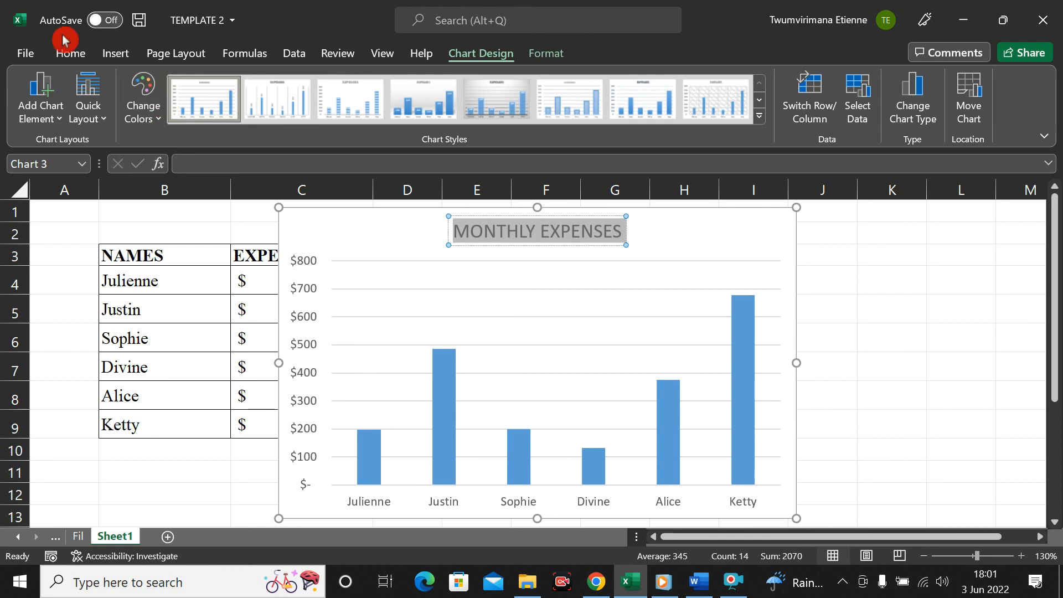
left_click(82, 52)
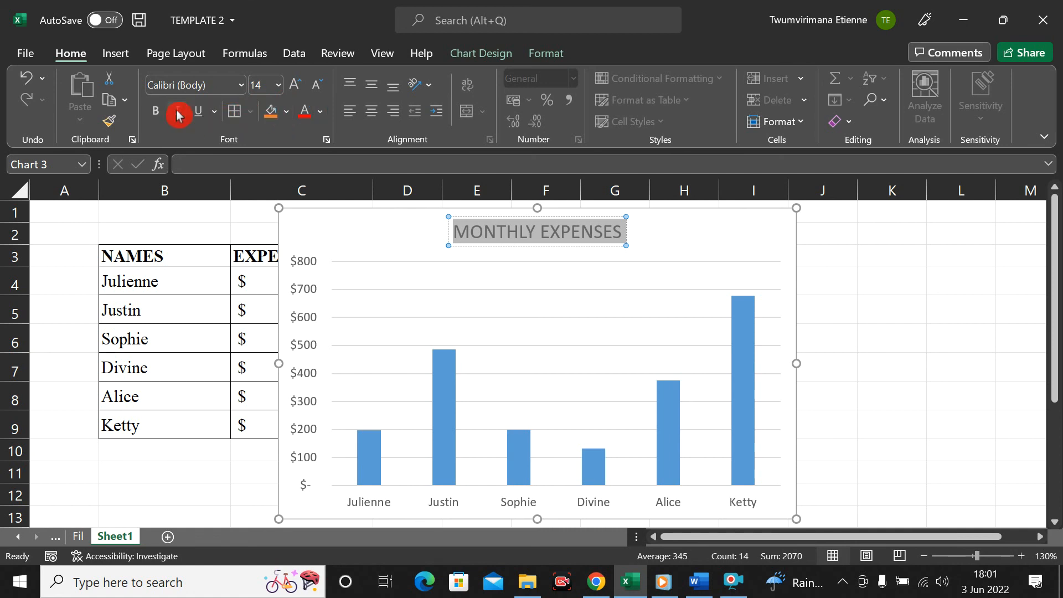
left_click(158, 114)
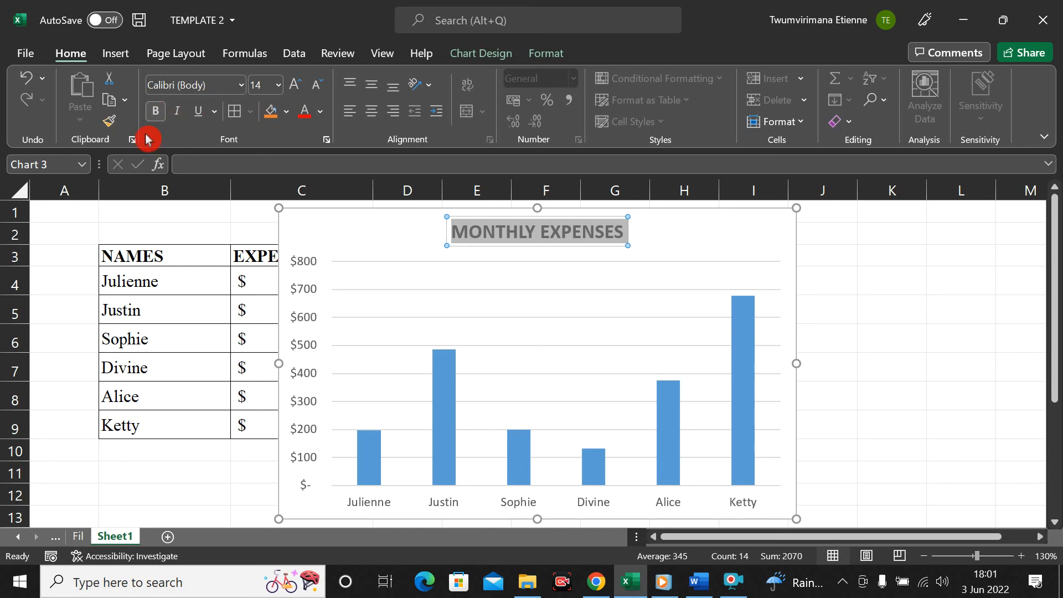
left_click(320, 111)
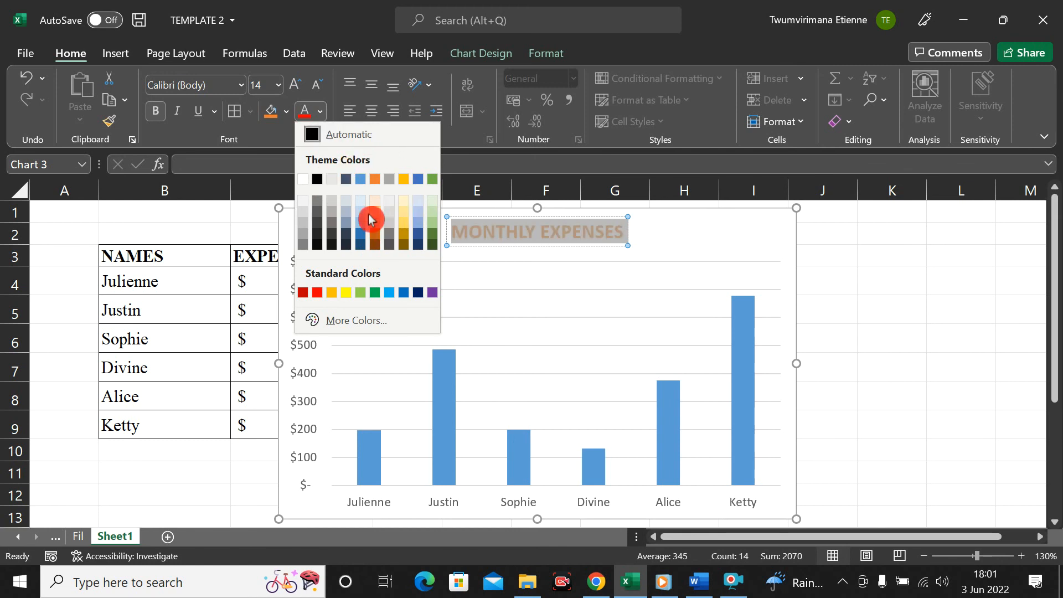
left_click(418, 181)
left_click(653, 231)
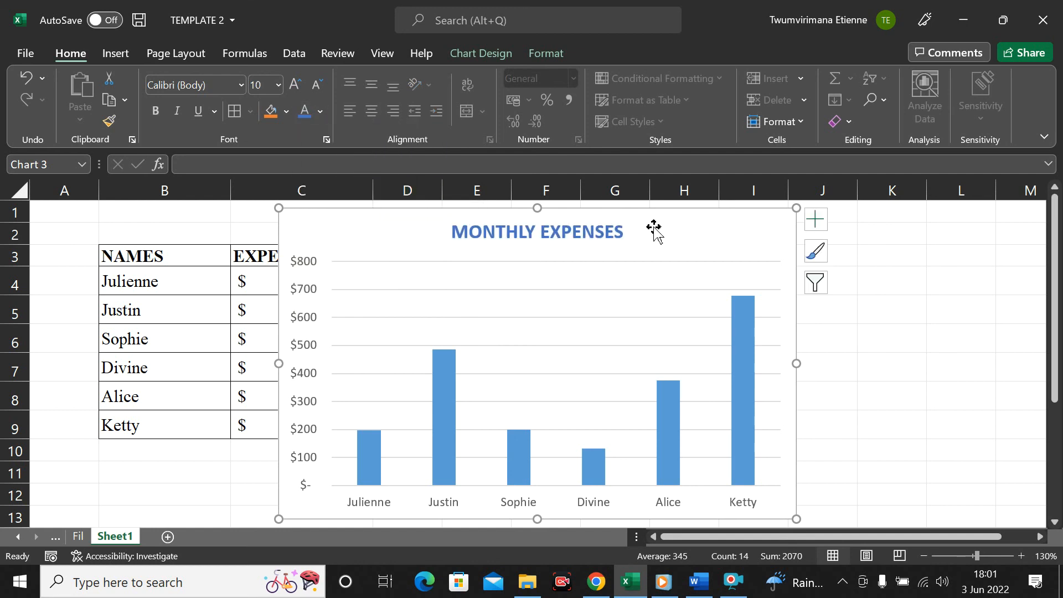
left_click(517, 238)
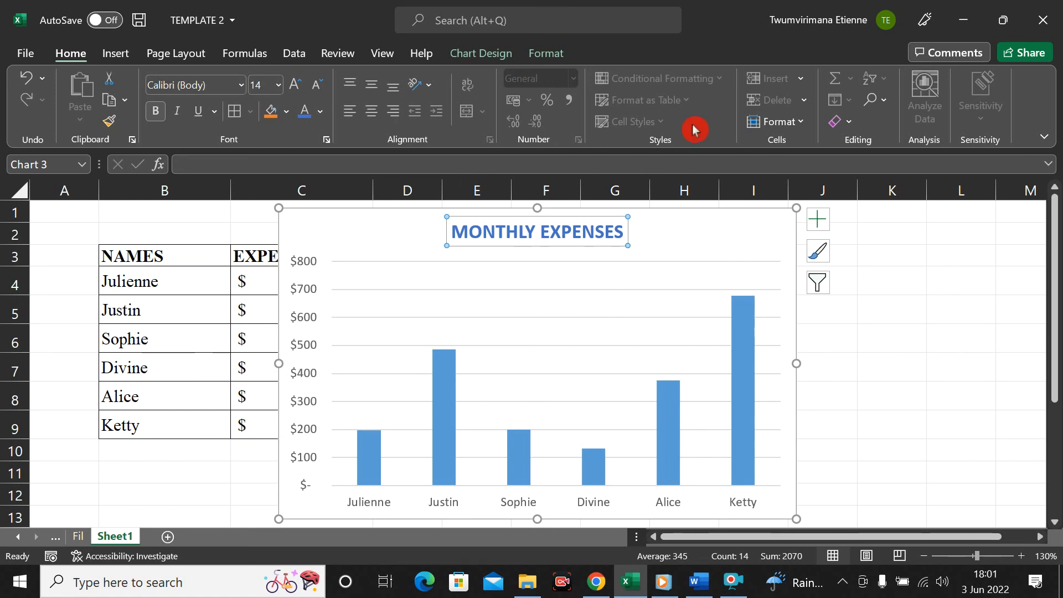
Review the quick layouts and colour palettes offered for the monthly expenses chart
mouse_move(392, 216)
left_mouse_down()
mouse_move(558, 246)
mouse_move(666, 211)
mouse_move(446, 198)
mouse_move(393, 207)
left_mouse_up()
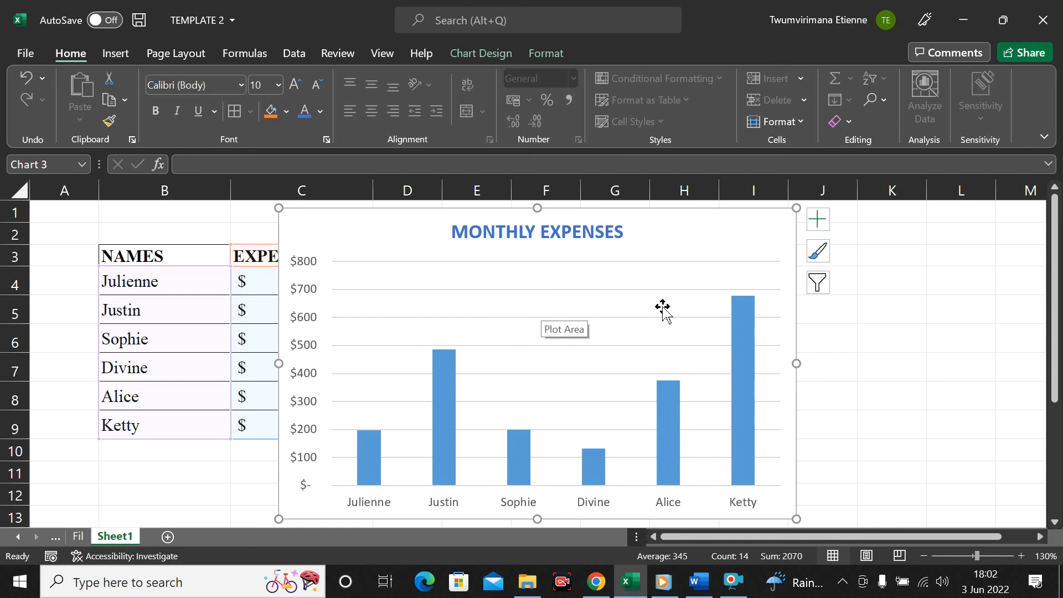
left_click(487, 69)
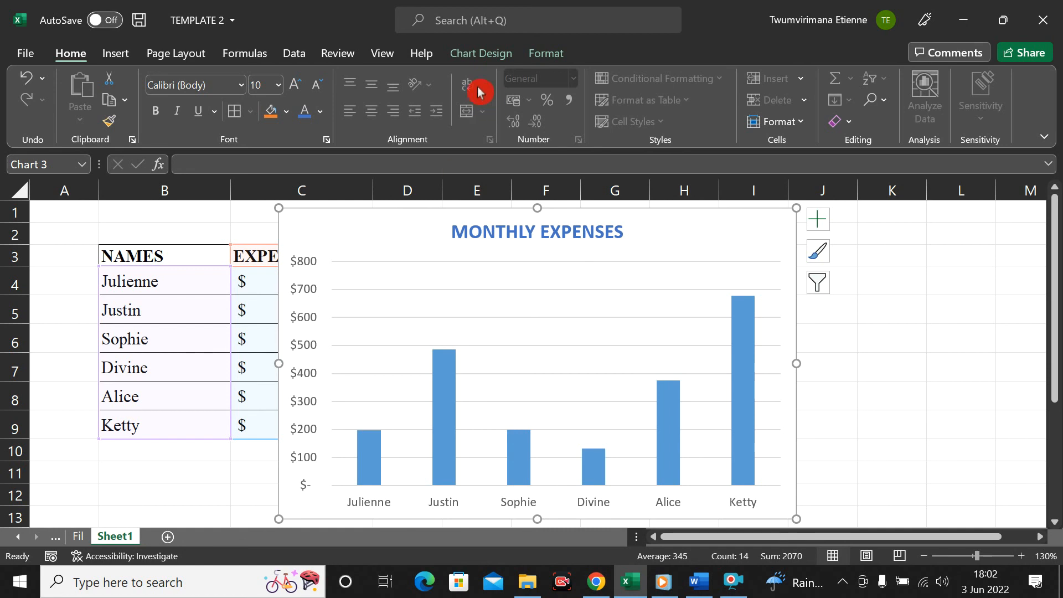
left_click(476, 57)
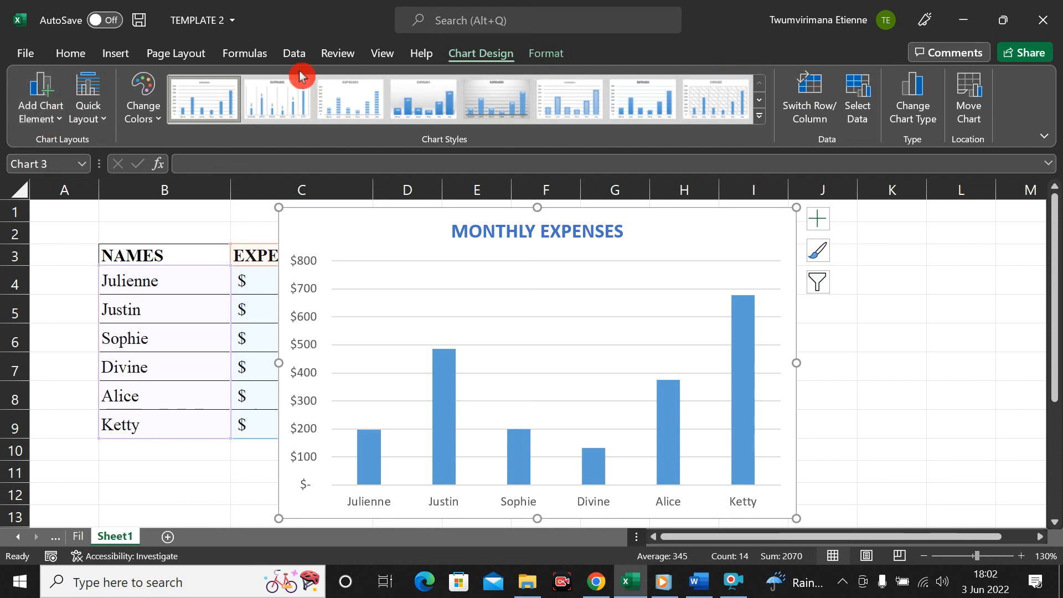
left_click(103, 123)
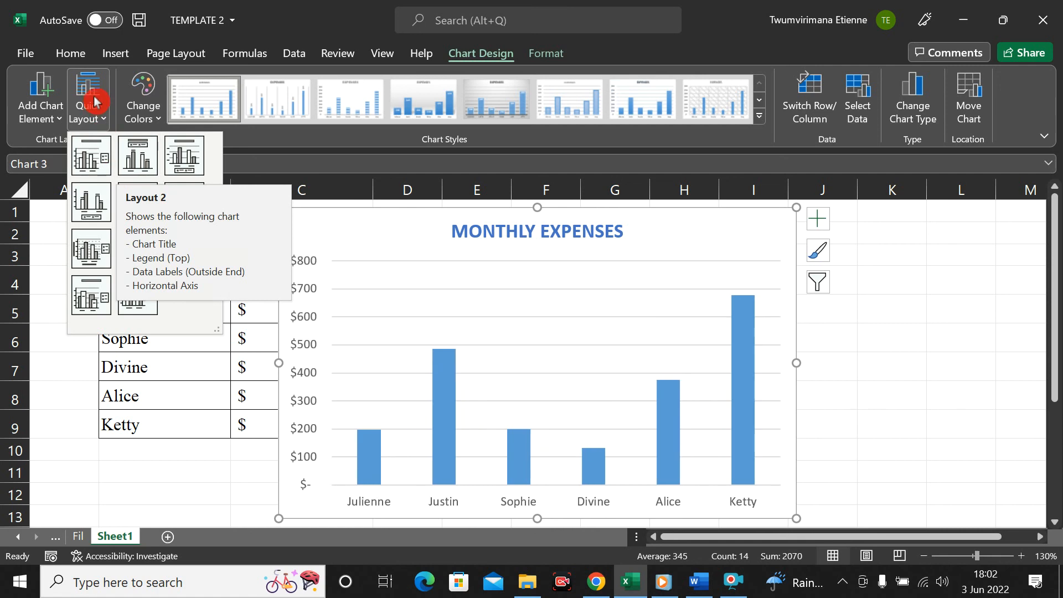
left_click(155, 125)
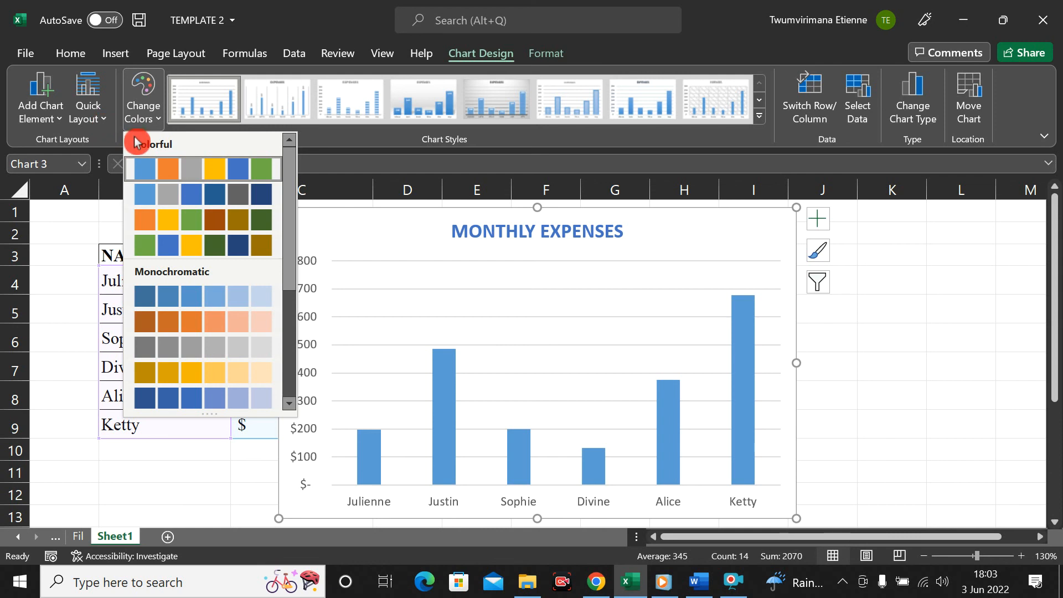
left_click(106, 123)
left_click(107, 123)
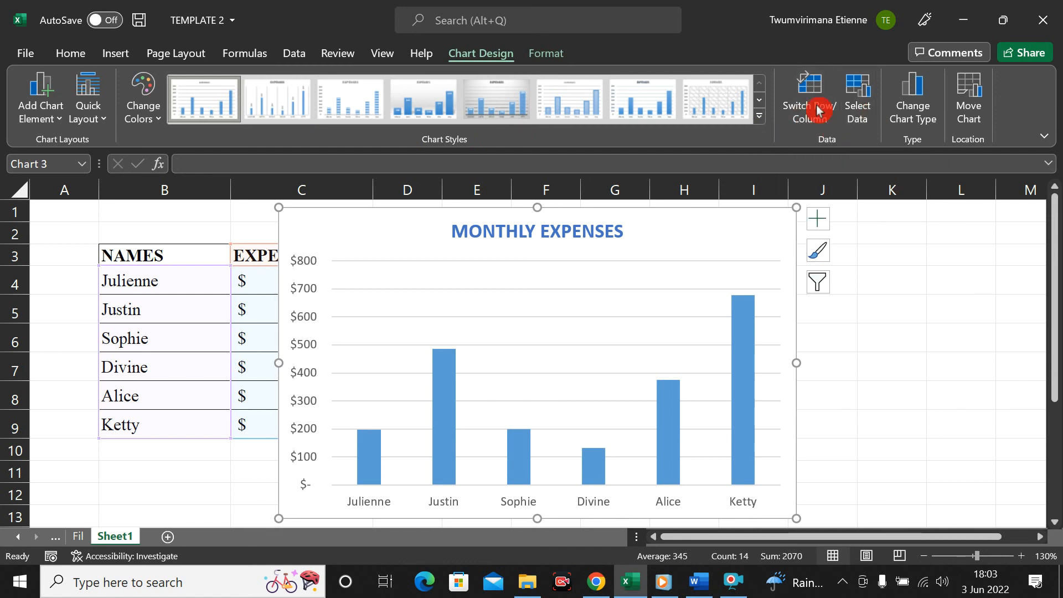
Change the monthly expenses chart's type to Clustered Bar
left_click(916, 112)
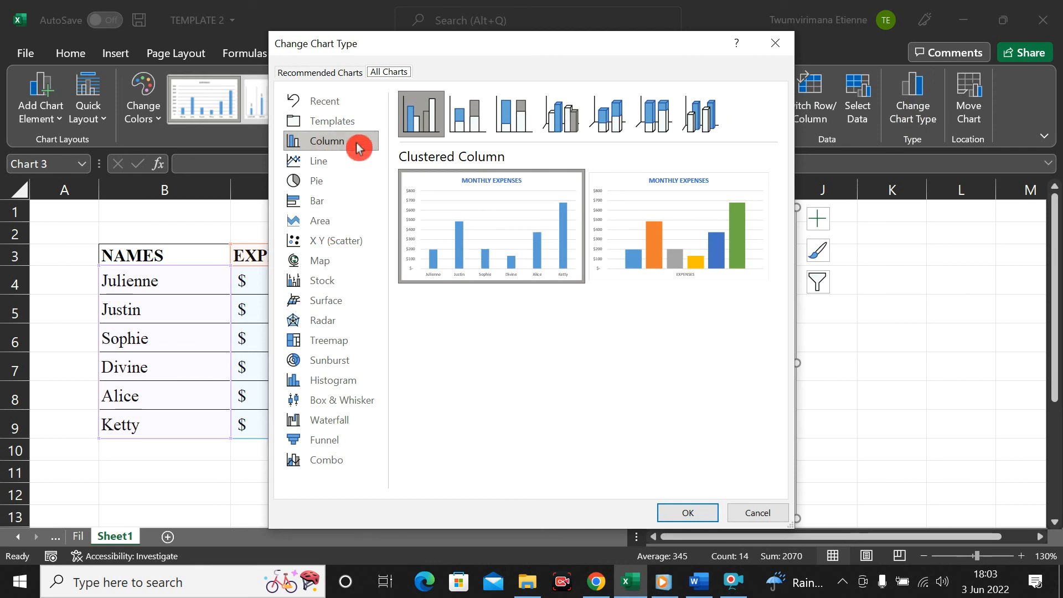
left_click(327, 205)
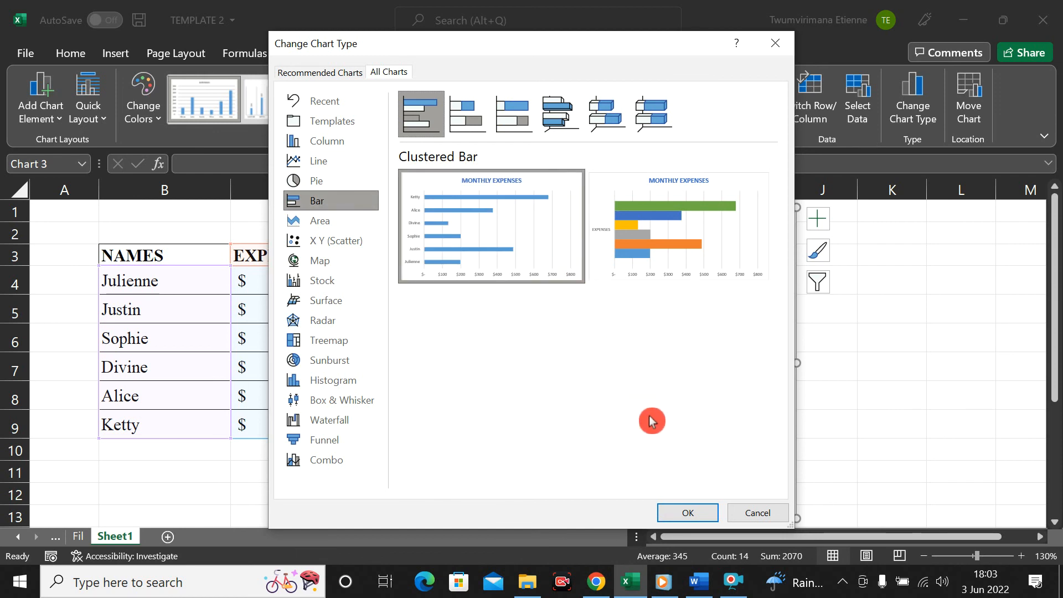
left_click(688, 512)
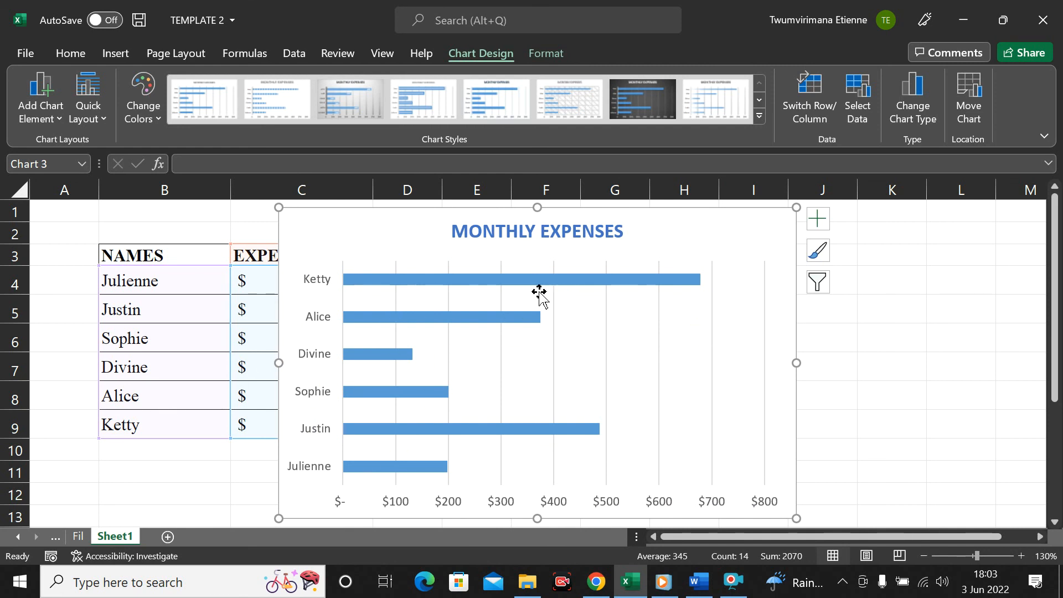
Change the monthly expenses chart's type to a basic 2-D Pie
left_click(917, 126)
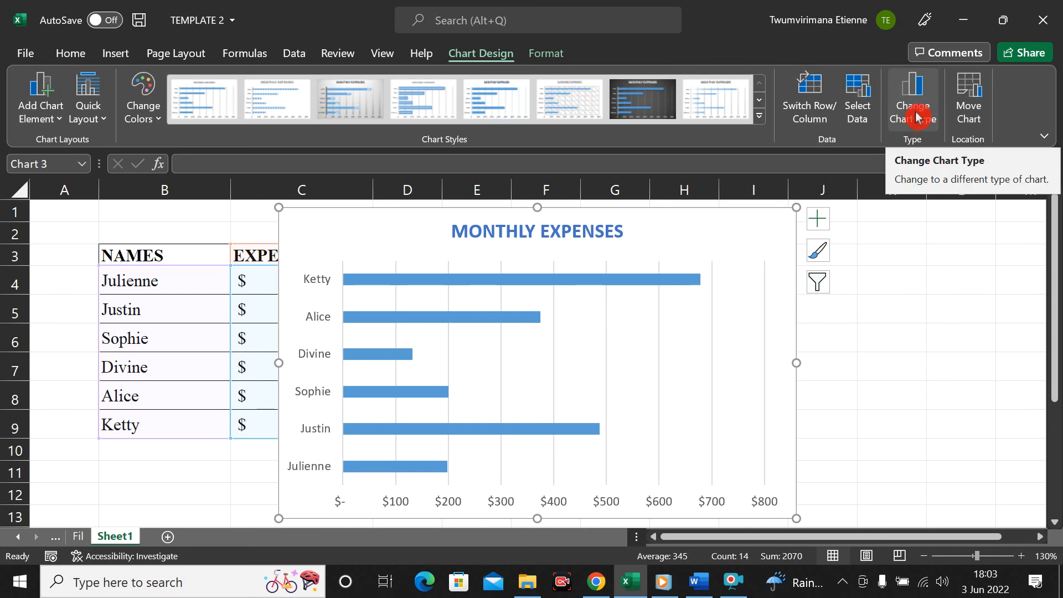
left_click(916, 117)
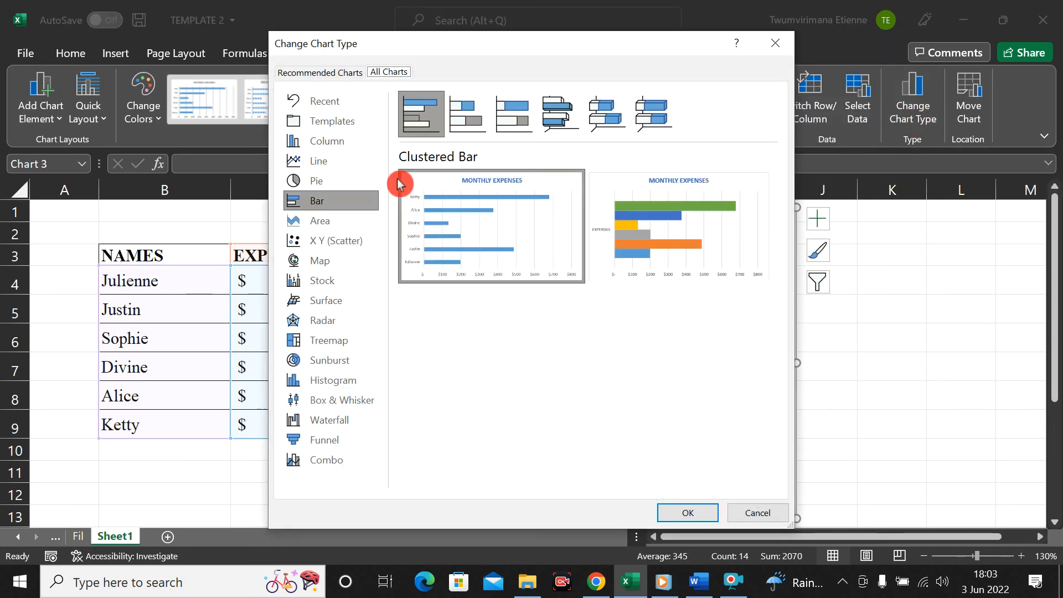
left_click(320, 185)
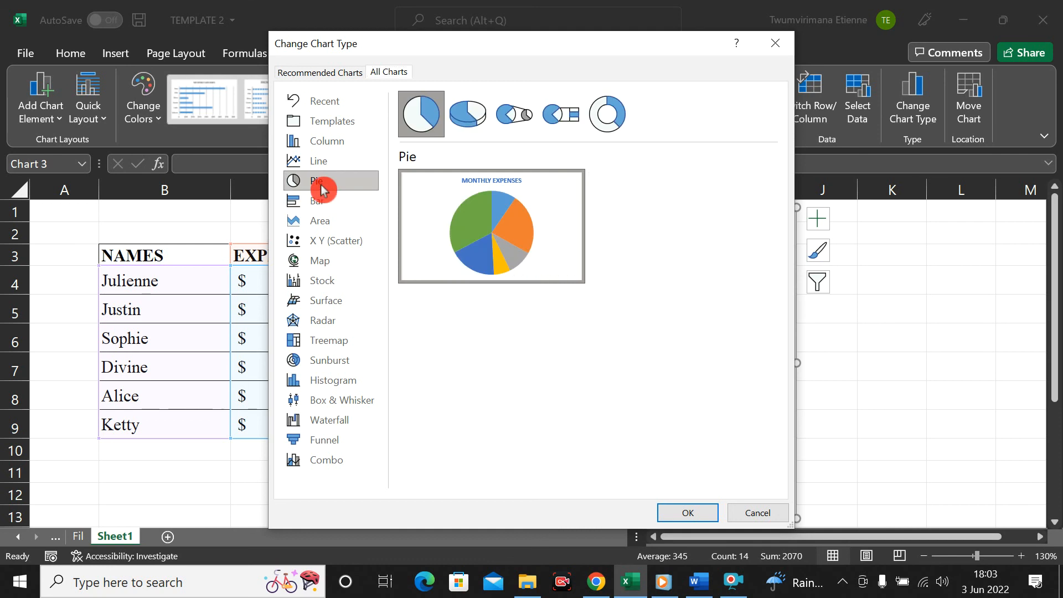
left_click(416, 116)
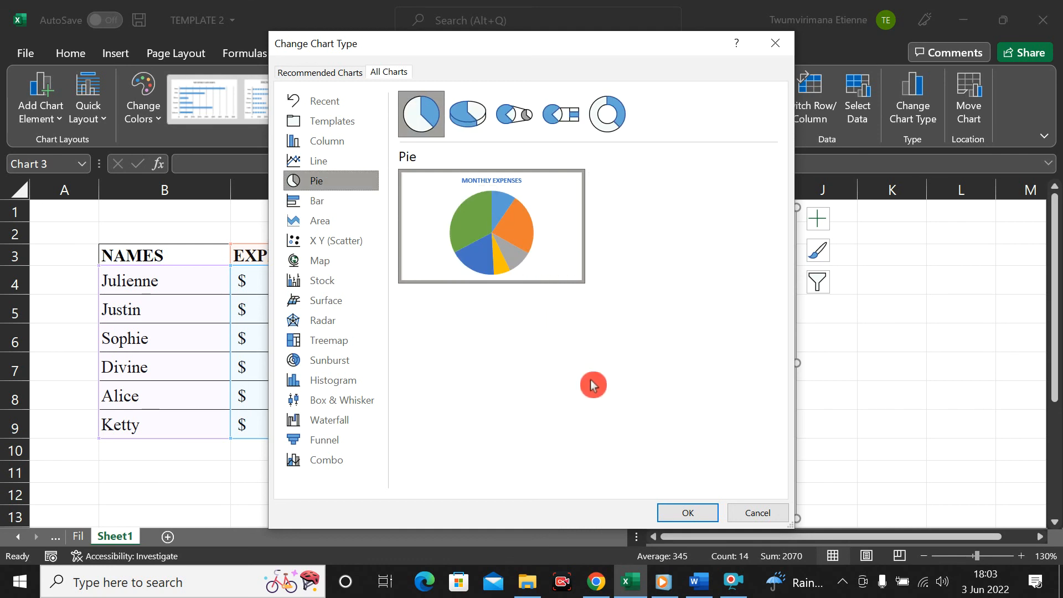
left_click(688, 513)
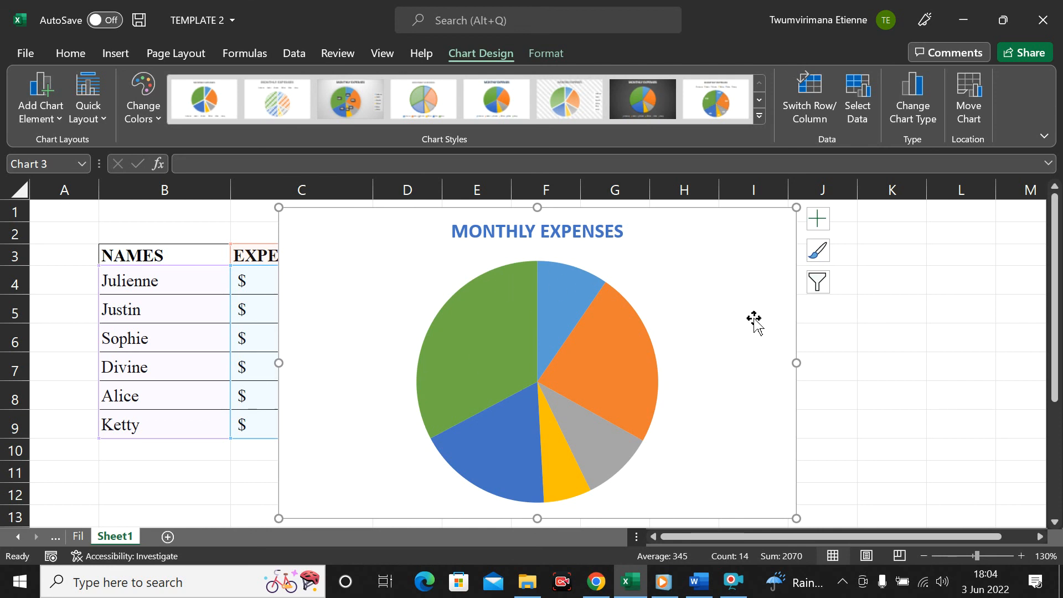
Change the chart type back to Clustered Column, with the names along the horizontal axis
left_click(407, 147)
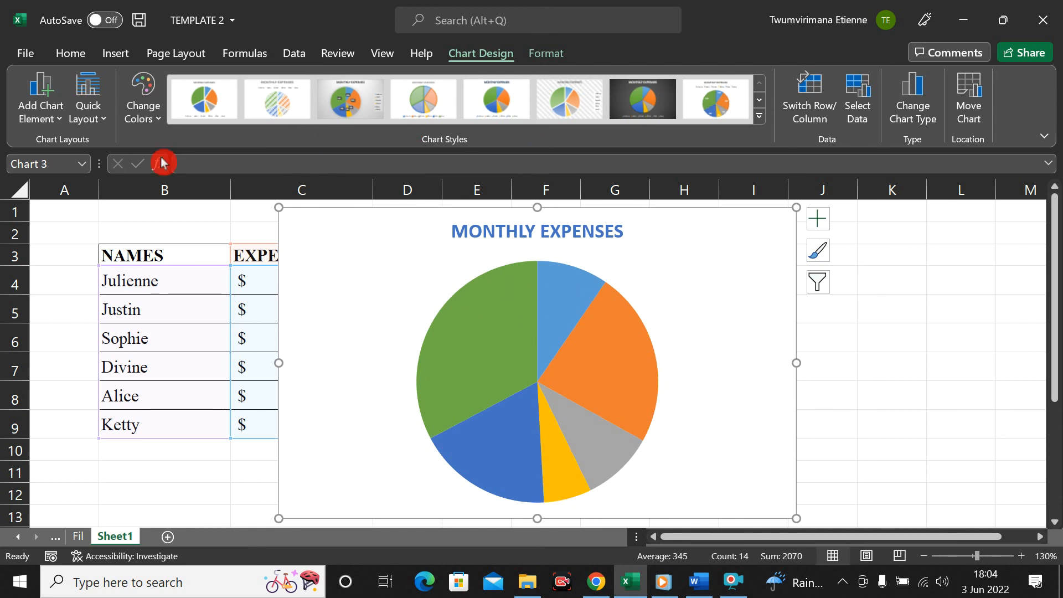
left_click(917, 114)
left_click(328, 145)
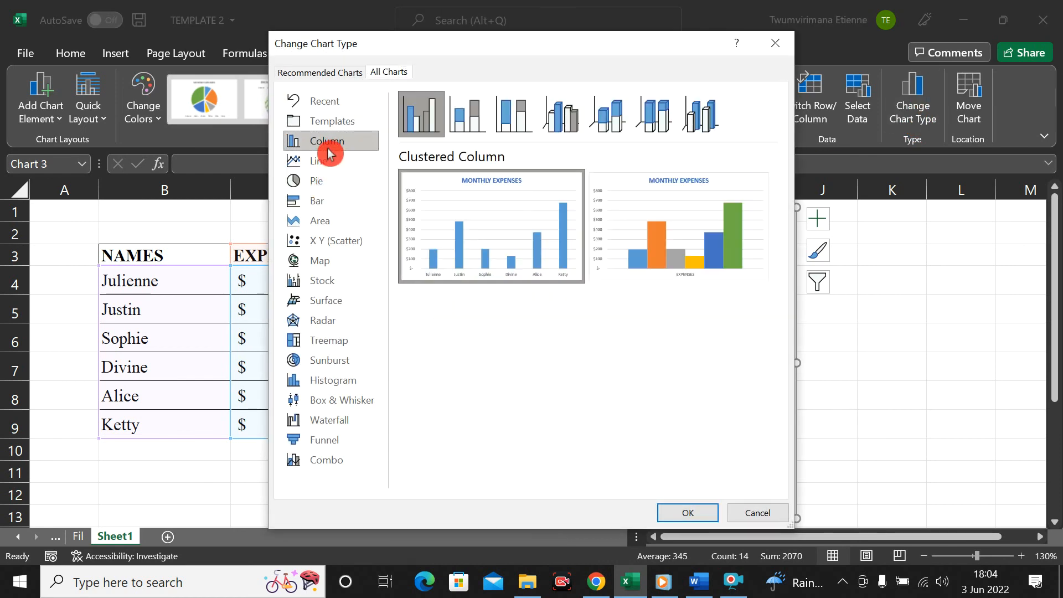
mouse_move(550, 247)
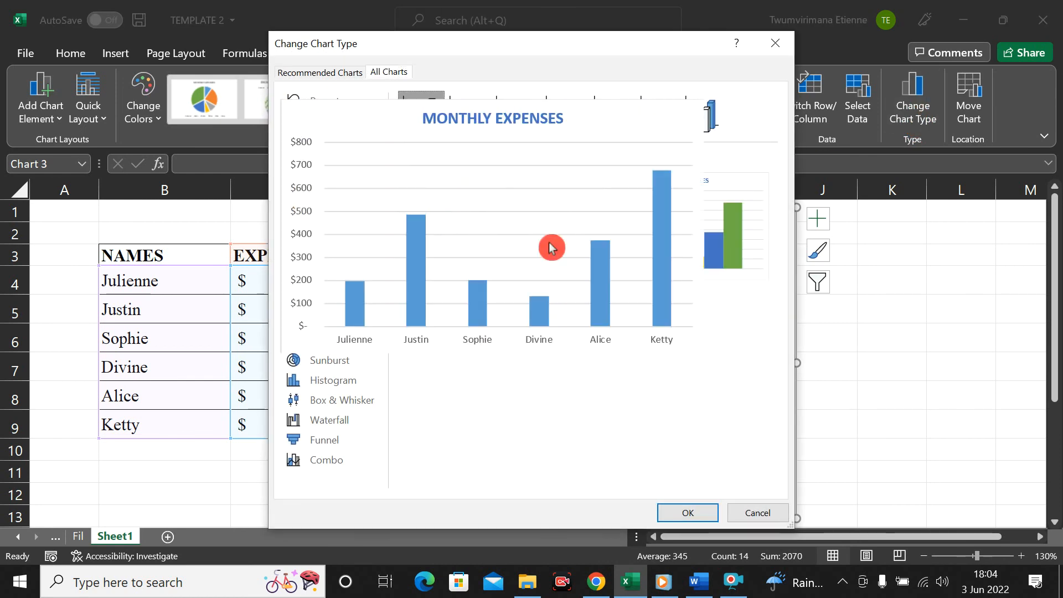
left_click(686, 513)
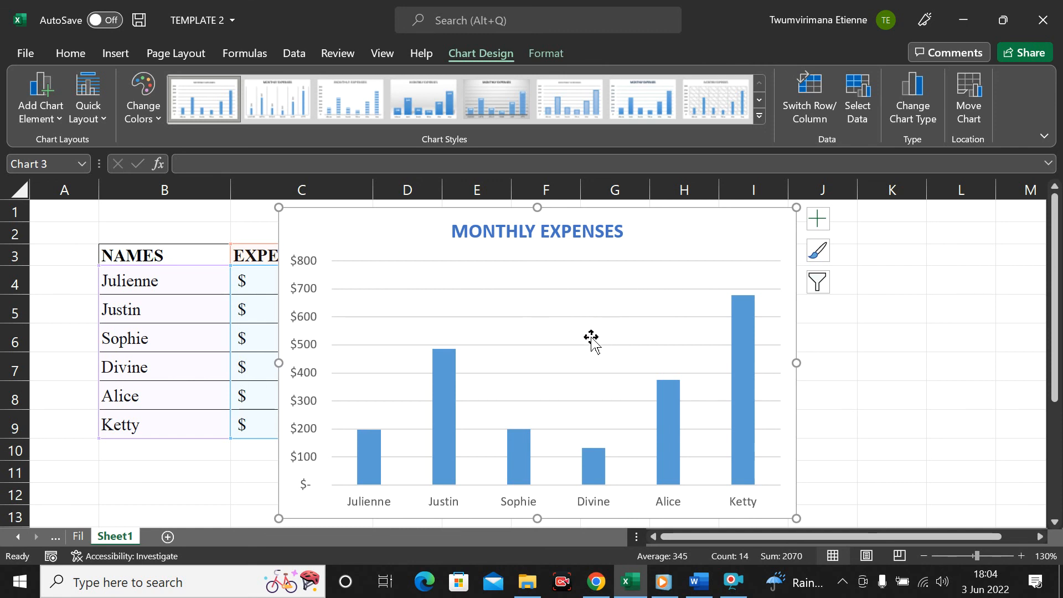
left_click(904, 113)
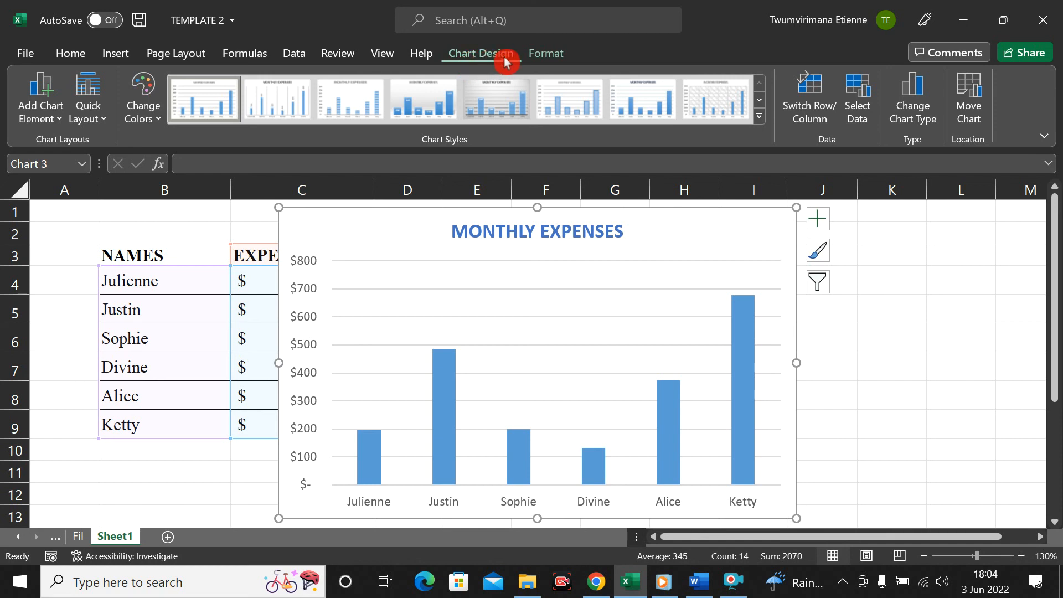
Open the formatting options for the chart area and give it a solid fill
left_click(546, 53)
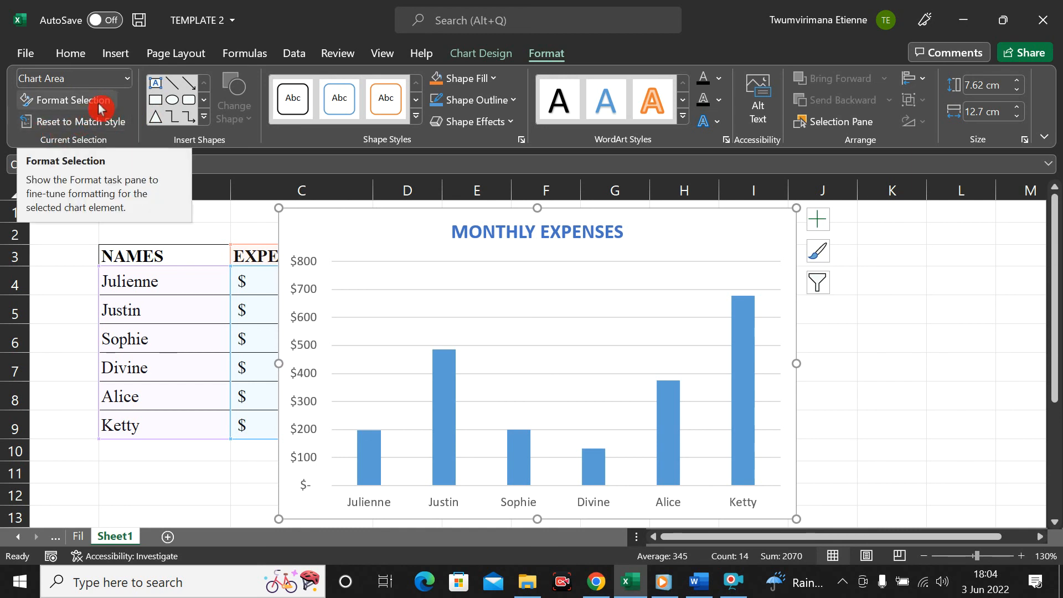
left_click(77, 103)
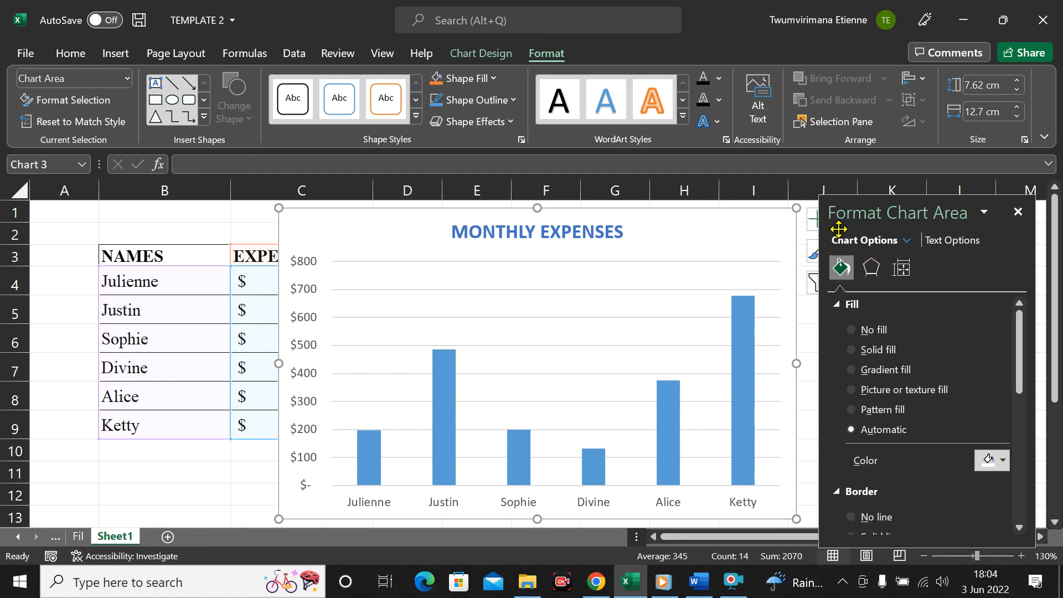
left_click(851, 304)
left_click(860, 304)
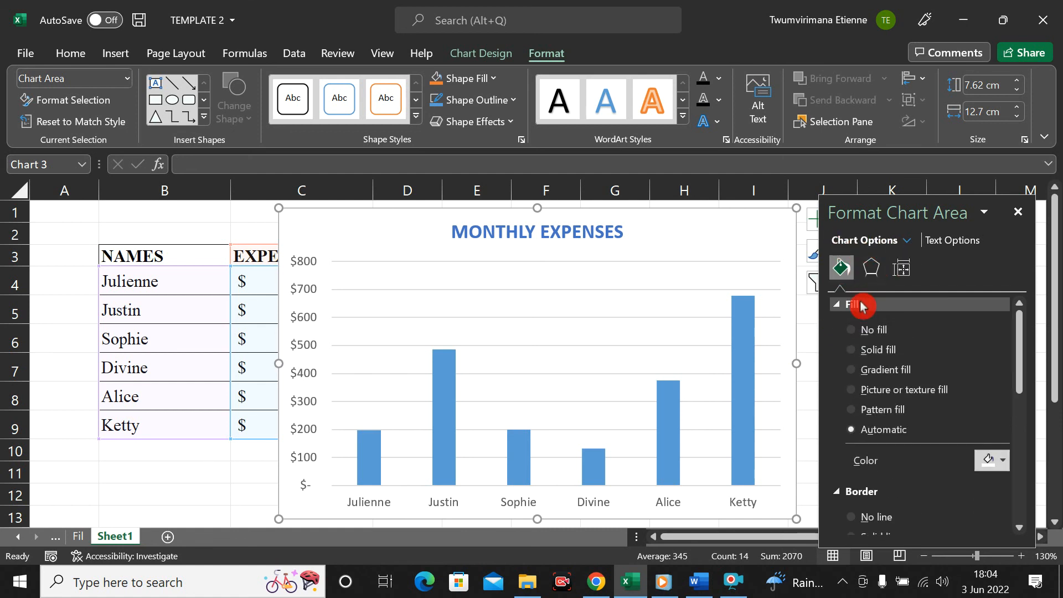
left_click(853, 351)
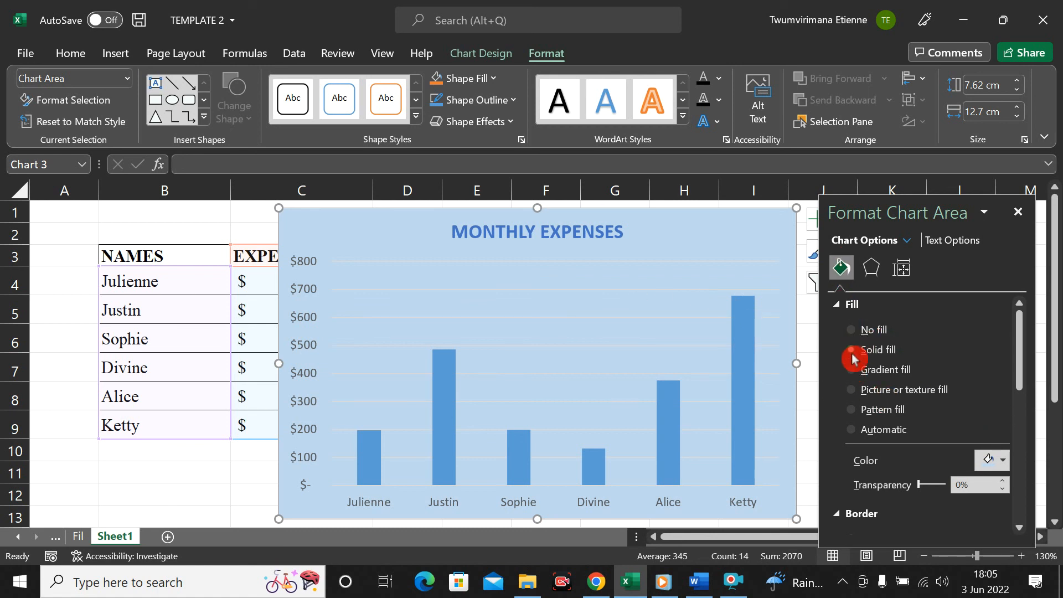
Try a light orange and a light green theme colour as the chart area's solid fill
left_click(1008, 464)
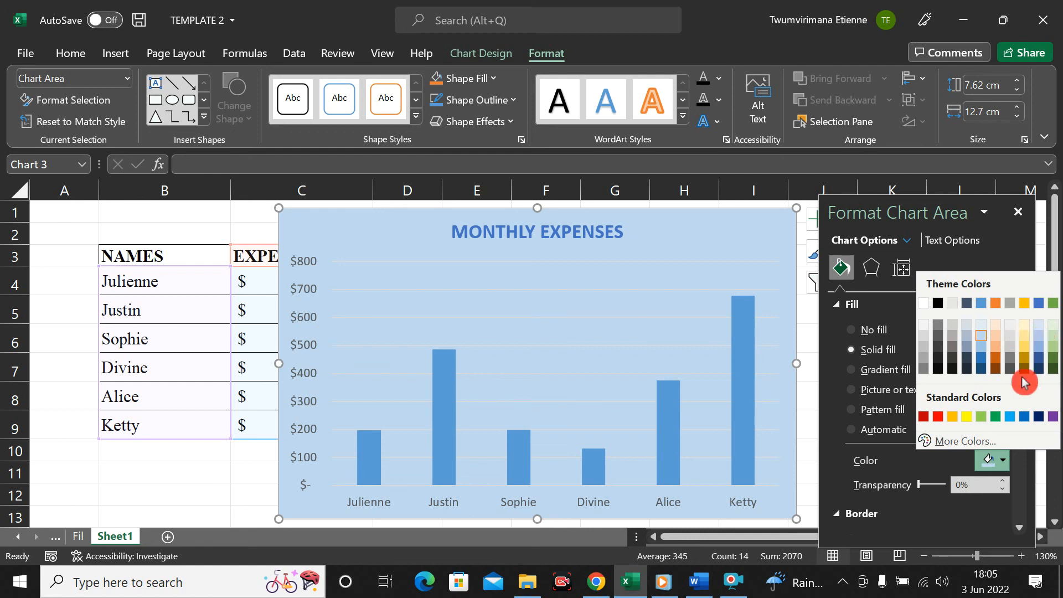
left_click(996, 335)
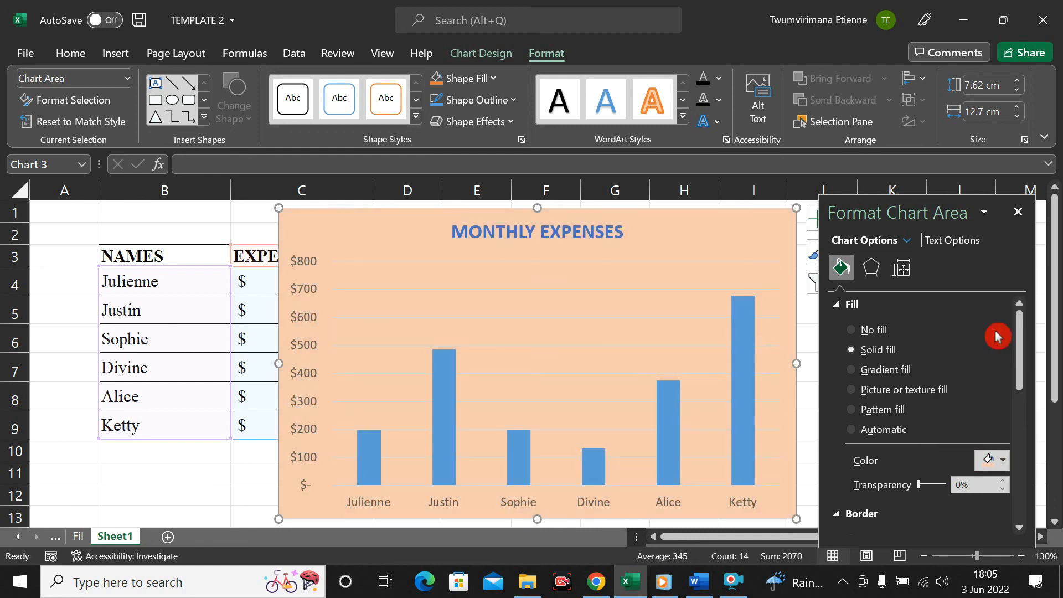
left_click(1003, 467)
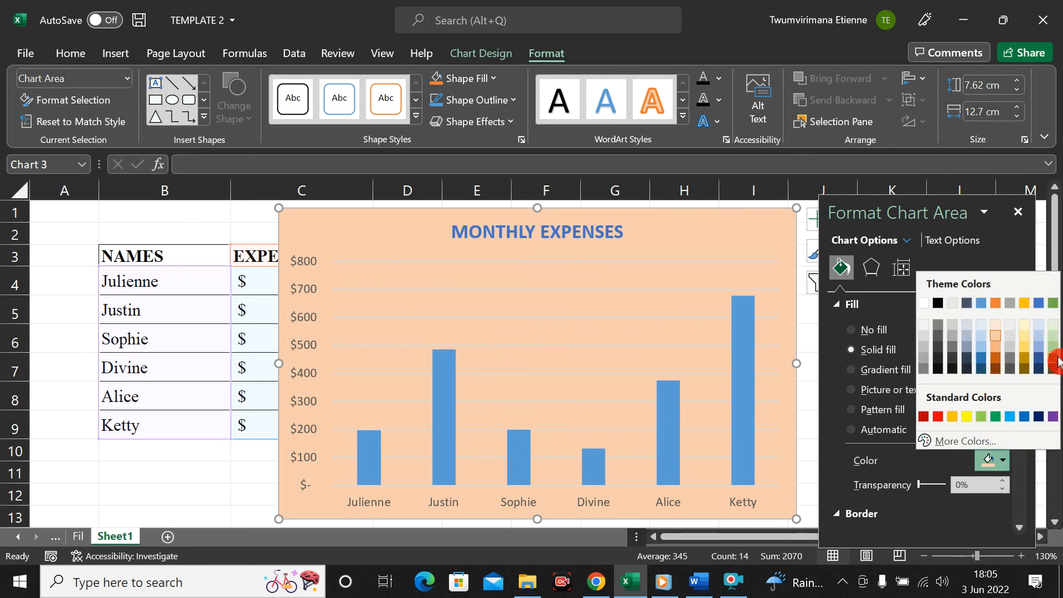
left_click(1053, 354)
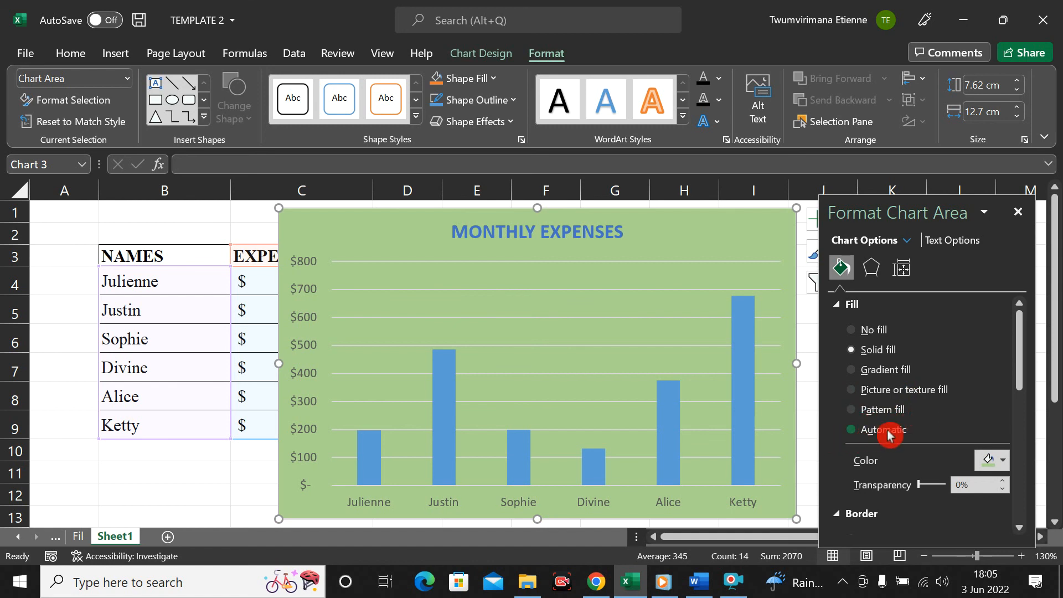
left_click(812, 266)
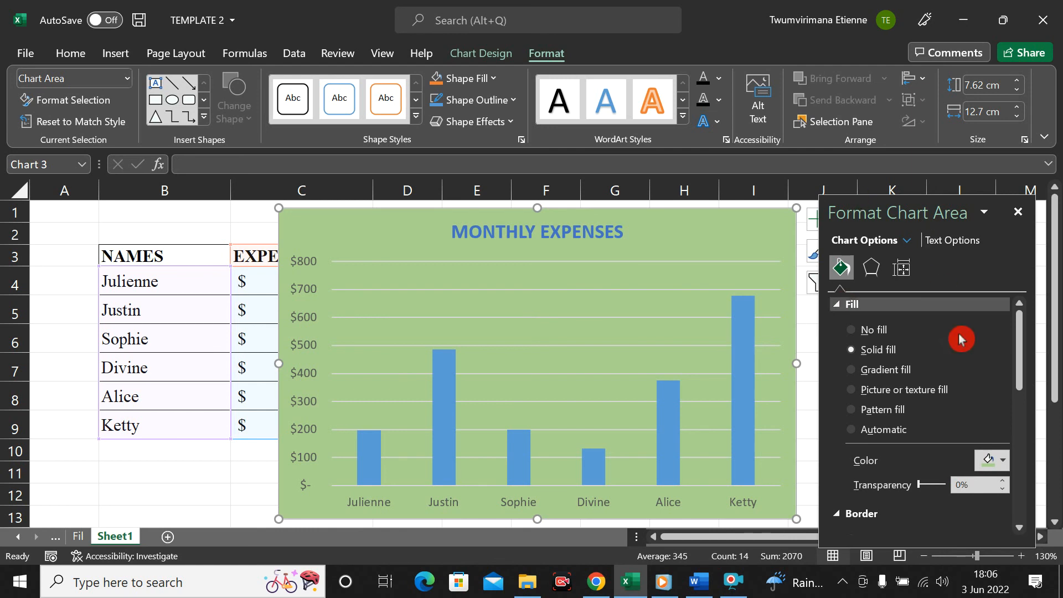
Set the chart area's fill to the theme's light blue and move the chart clear of the table, over columns E to L
left_click(994, 460)
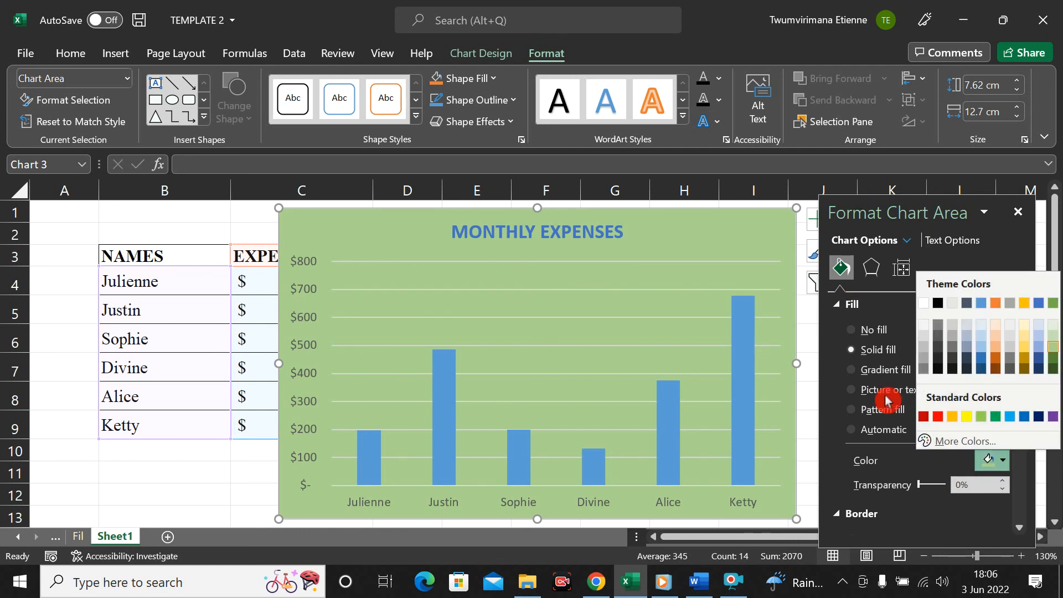
left_click(983, 344)
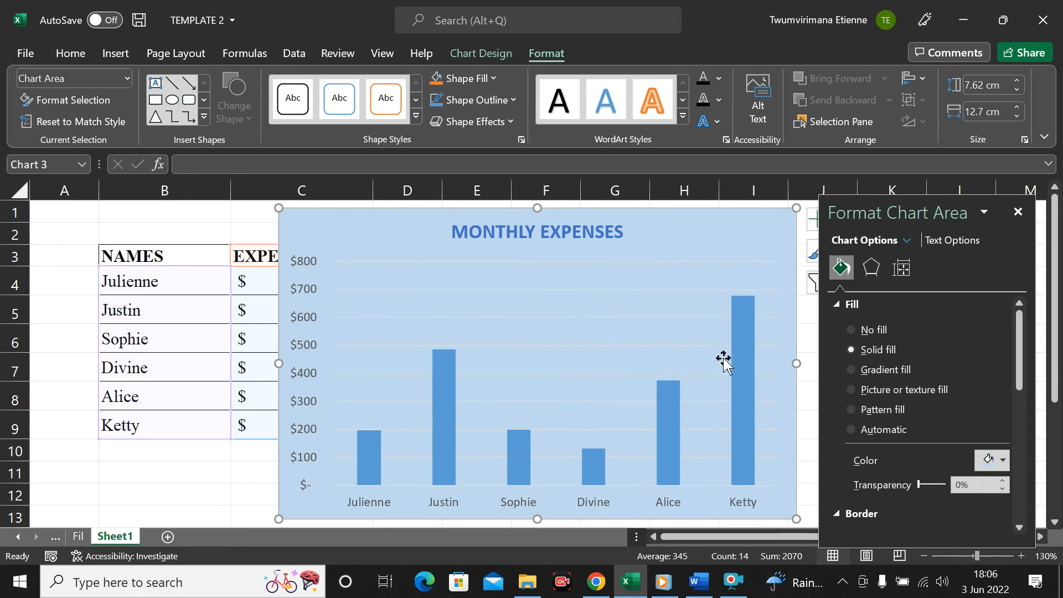
left_click(1018, 213)
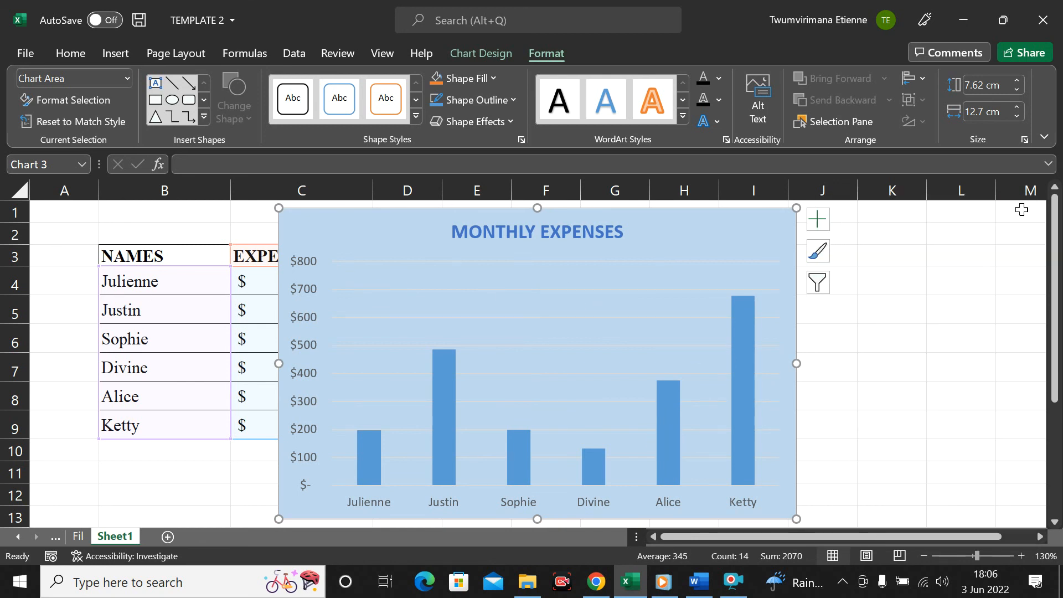
left_click_drag(678, 225, 850, 220)
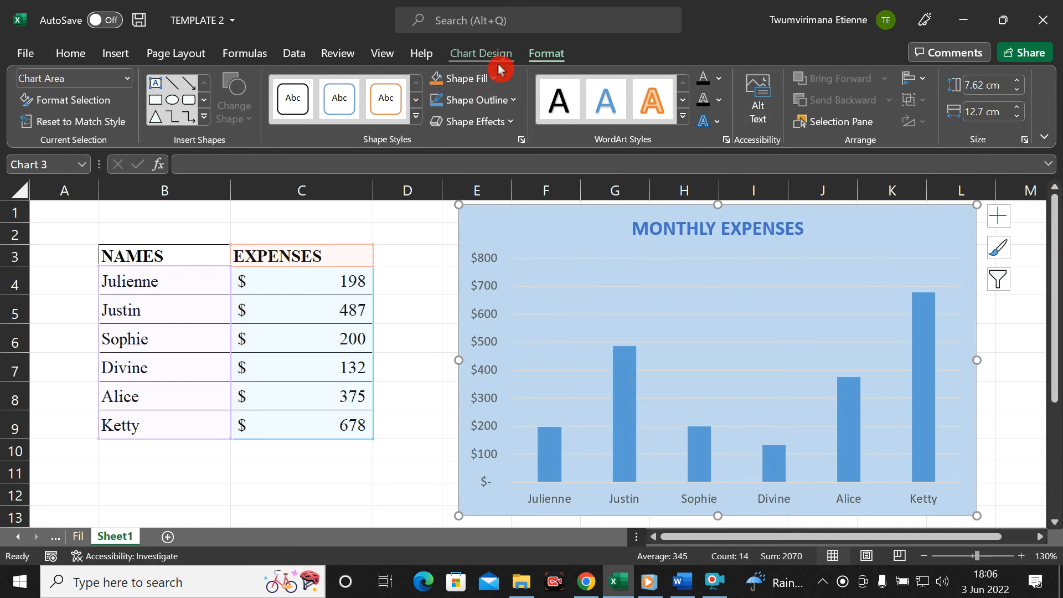
Filter the chart's categories to show only the first three people in the table
left_click(1004, 225)
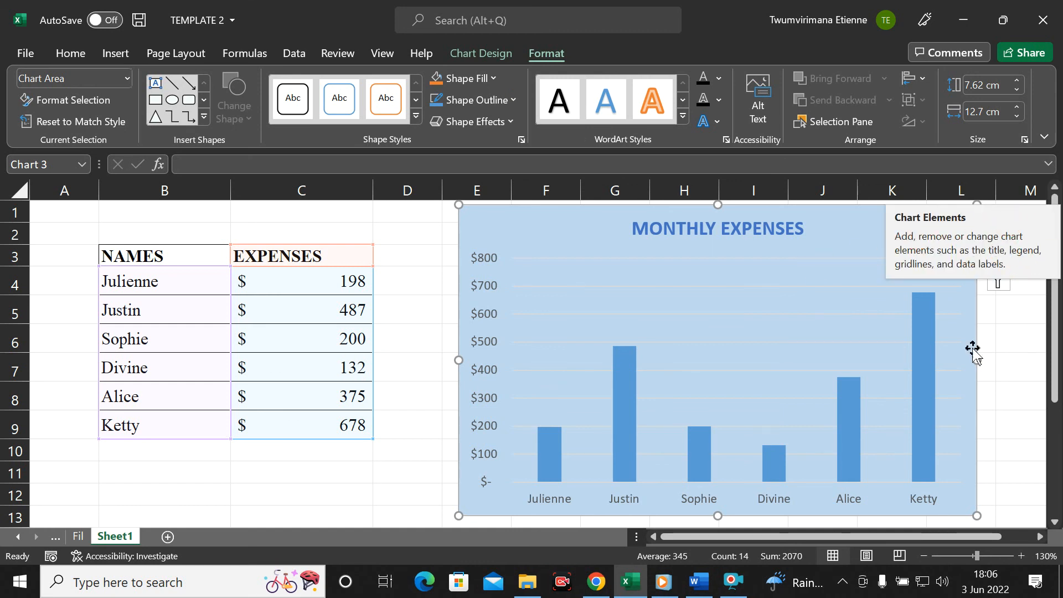
left_click(997, 285)
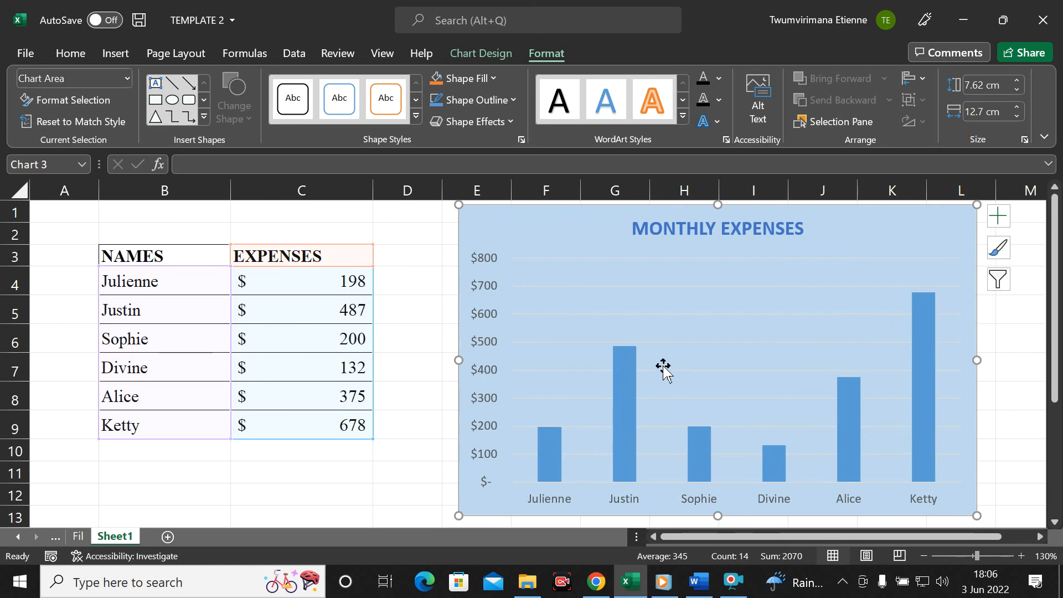
left_click(999, 281)
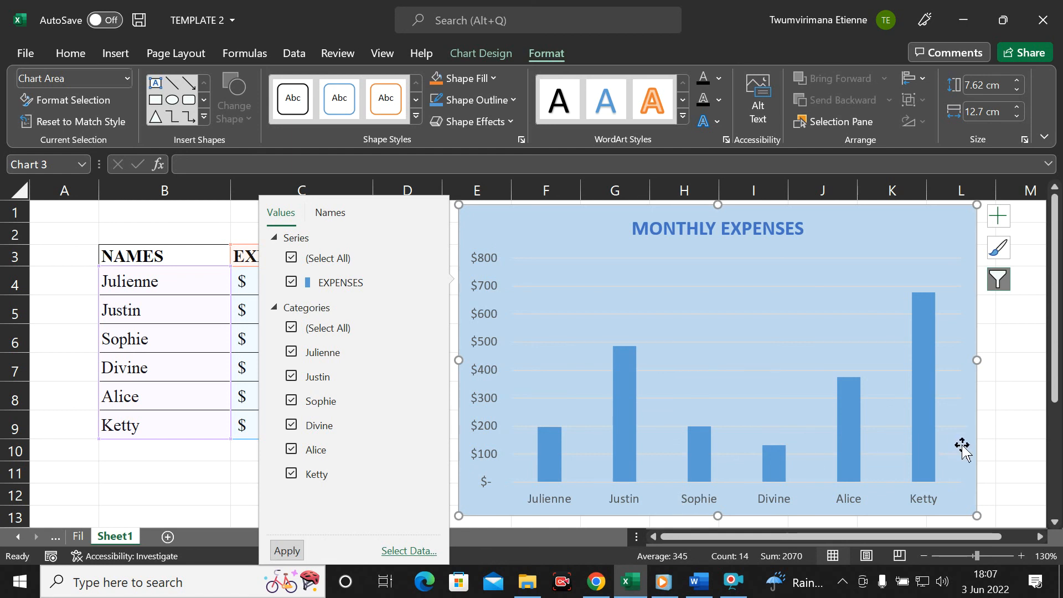
left_click(294, 327)
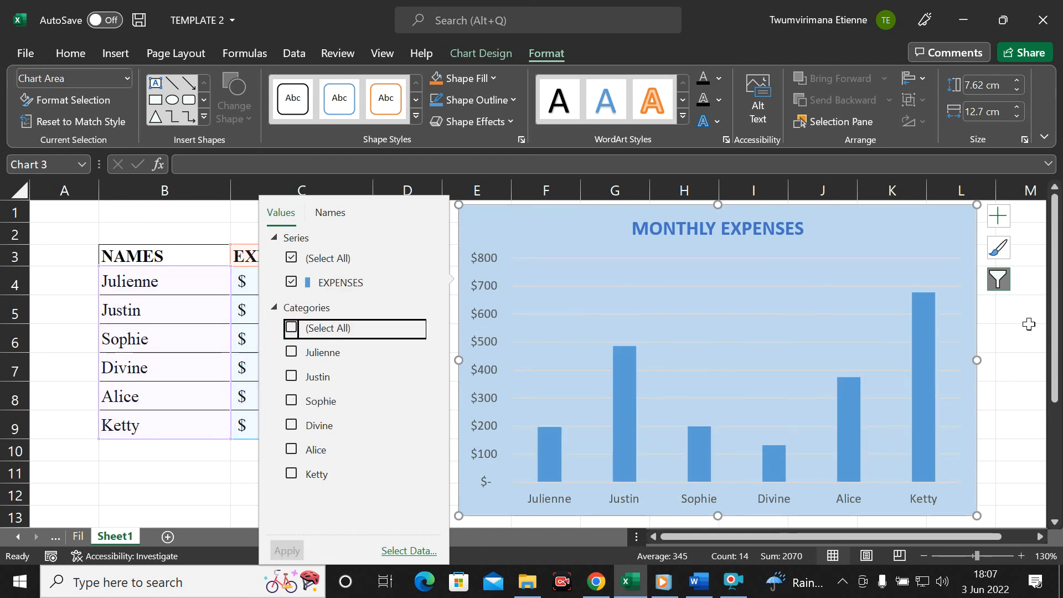
left_click(291, 354)
left_click(292, 381)
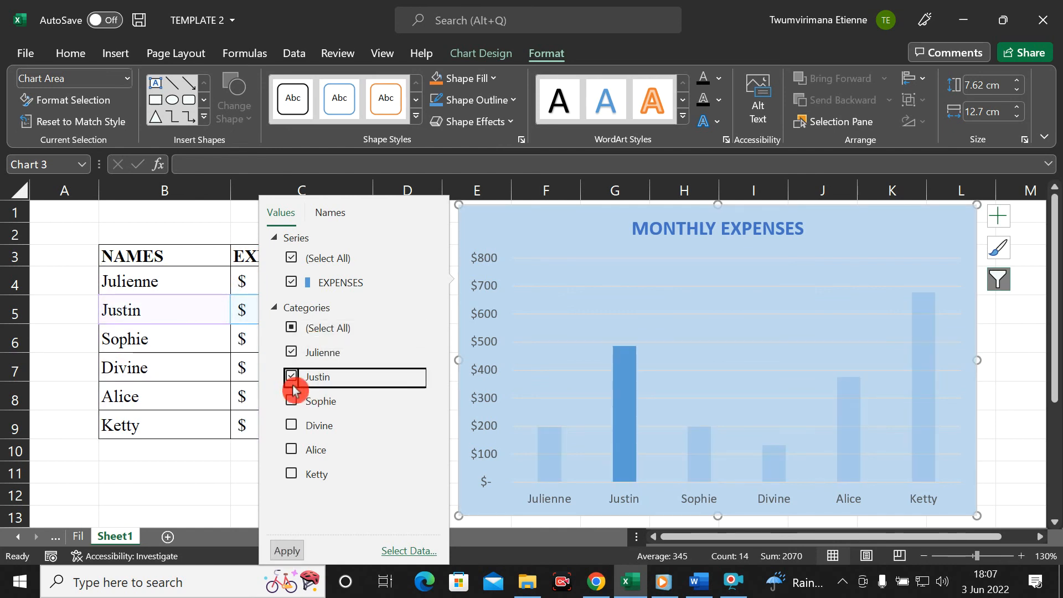
left_click(290, 404)
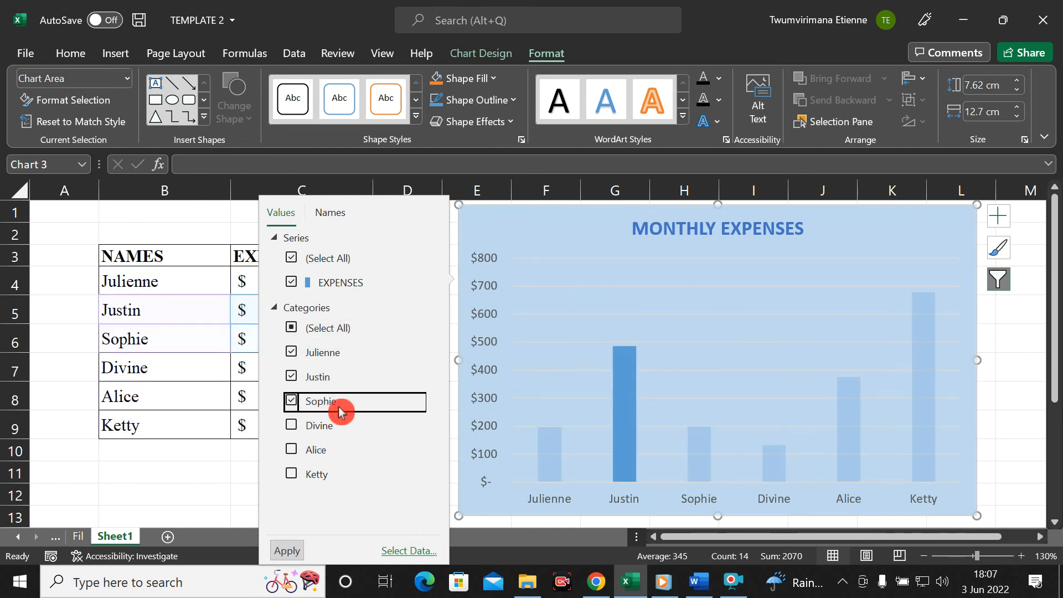
left_click(287, 425)
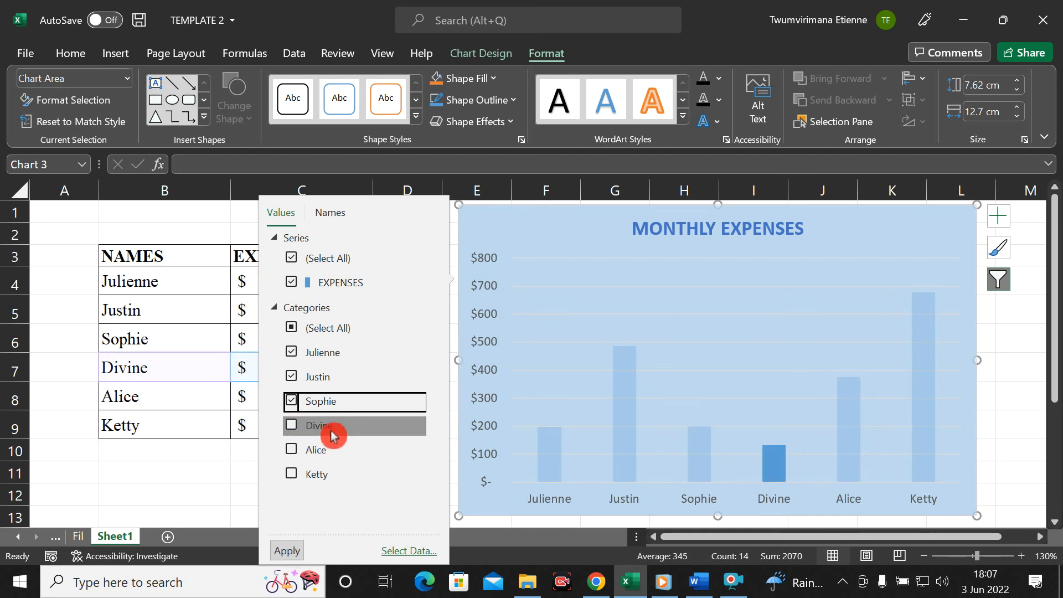
left_click(290, 551)
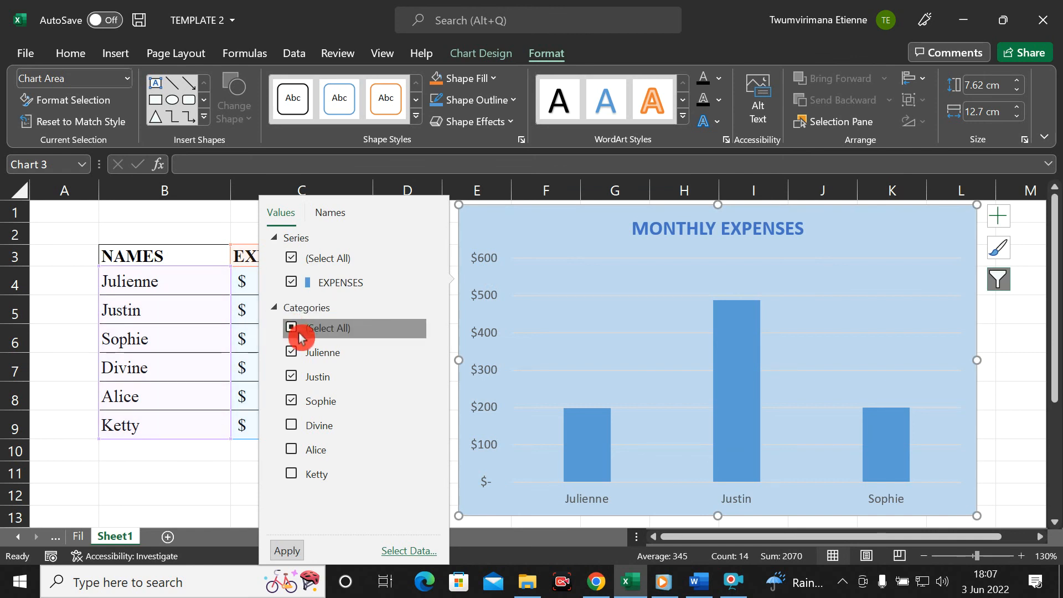
Restore the last three people in the chart's category filter and apply it
left_click(291, 426)
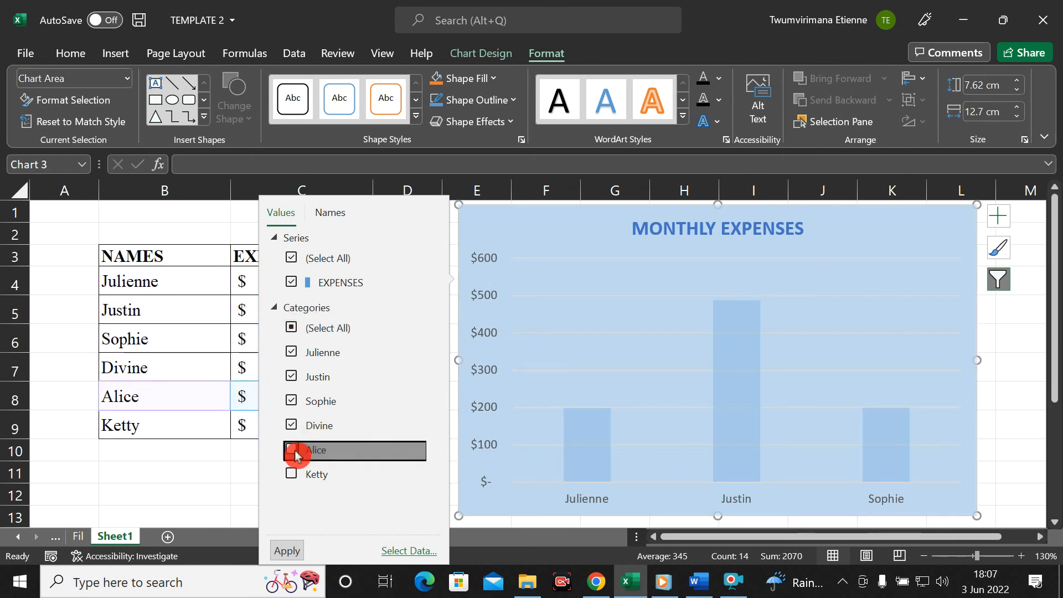
left_click(294, 451)
left_click(292, 474)
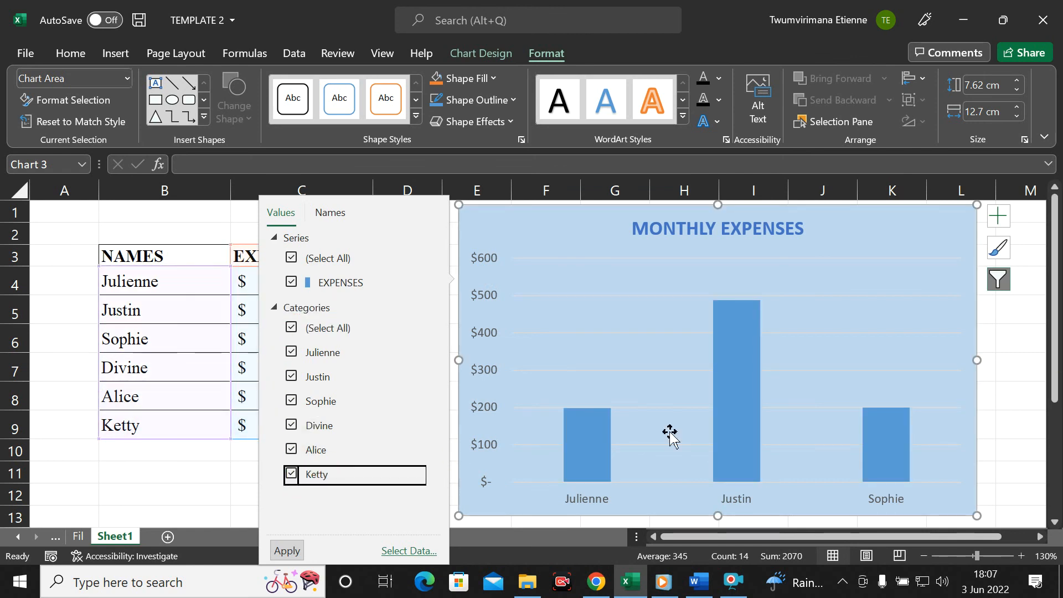
left_click(292, 550)
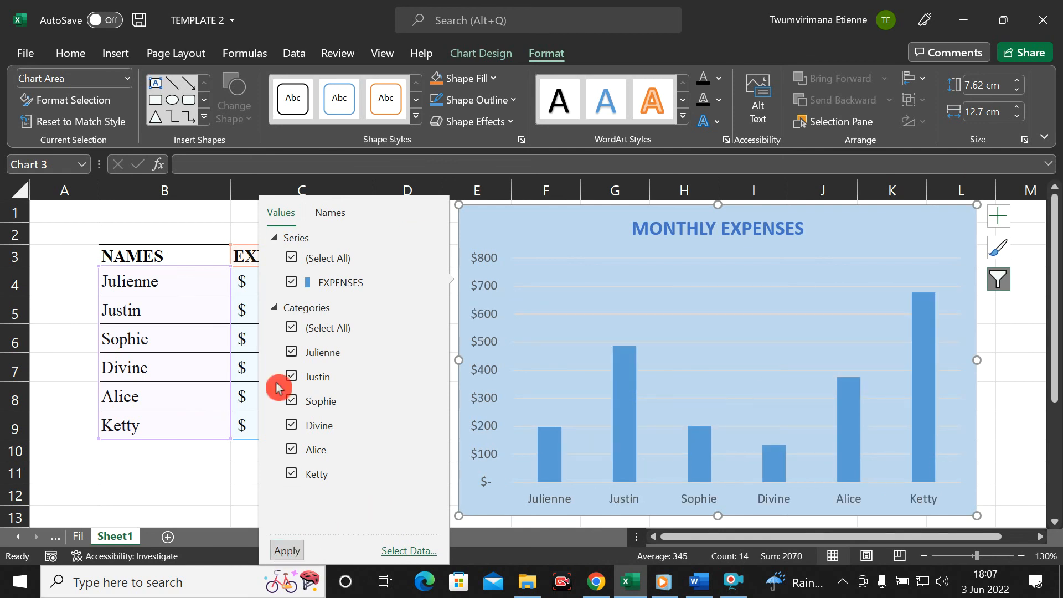
View the style gallery available for the chart and close it without choosing a style
left_click(1000, 250)
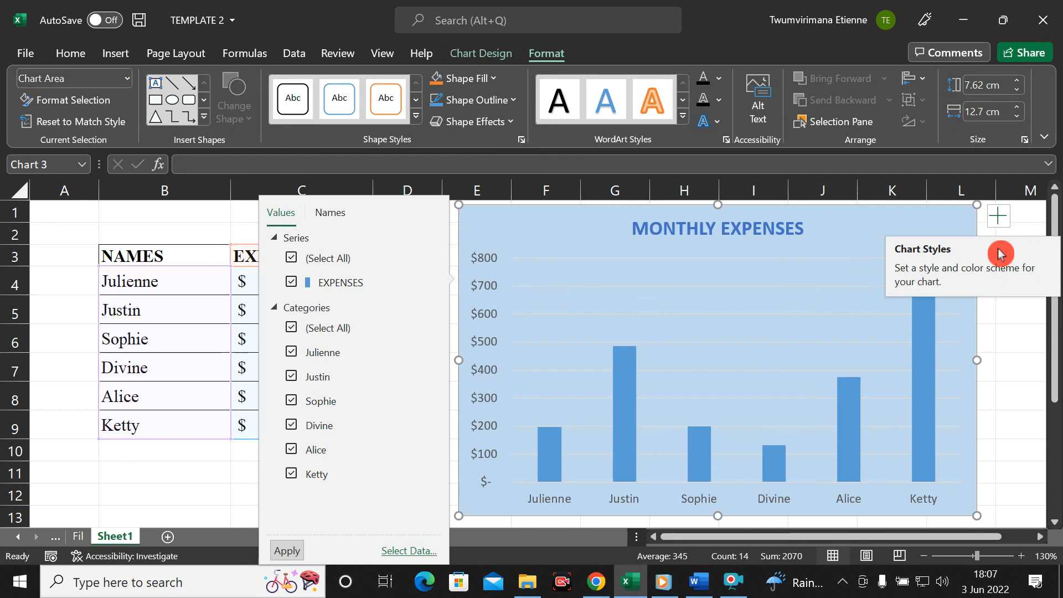
left_click(947, 291)
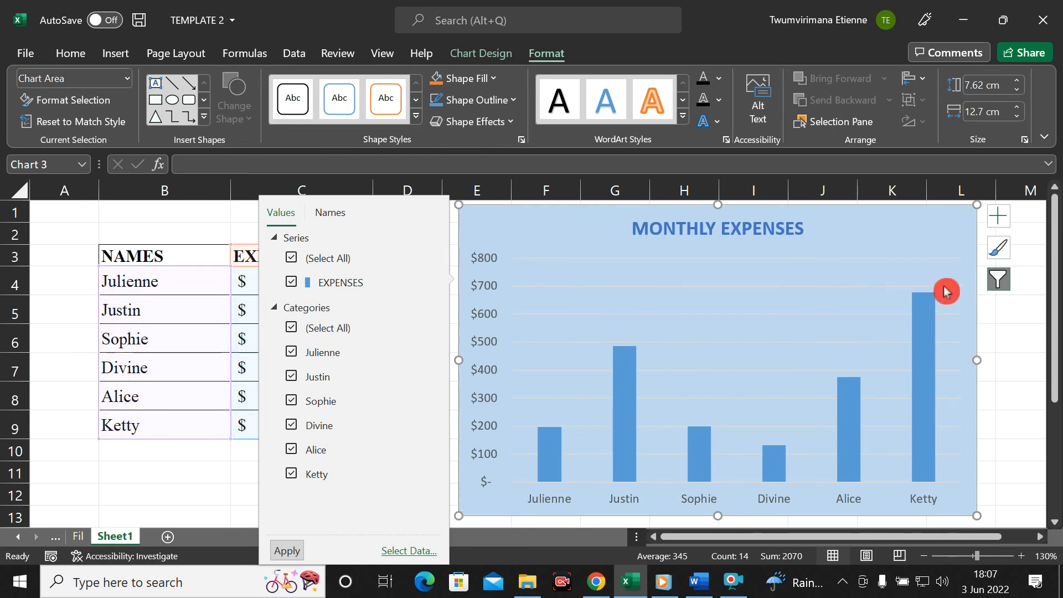
left_click(1020, 282)
left_click(938, 282)
left_click(953, 242)
left_click(993, 255)
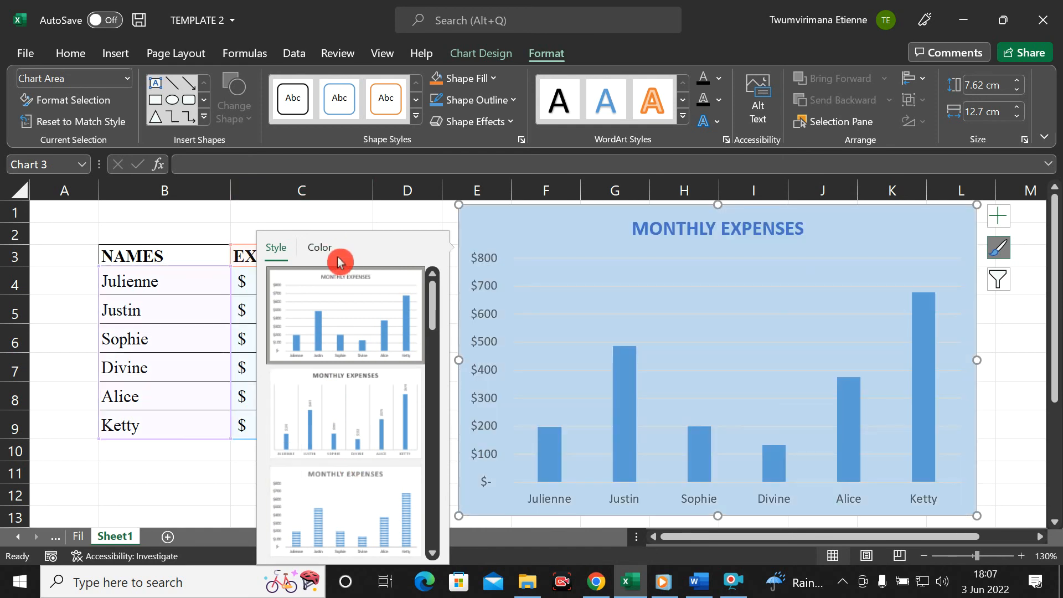
left_click(1001, 249)
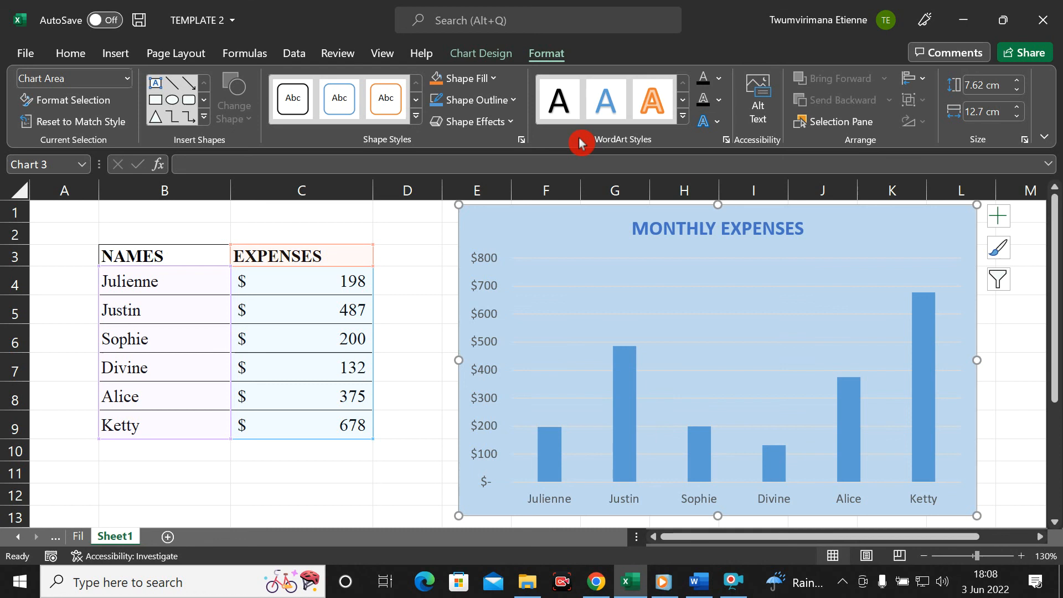
Add a legend to the chart using the Right position
left_click(480, 53)
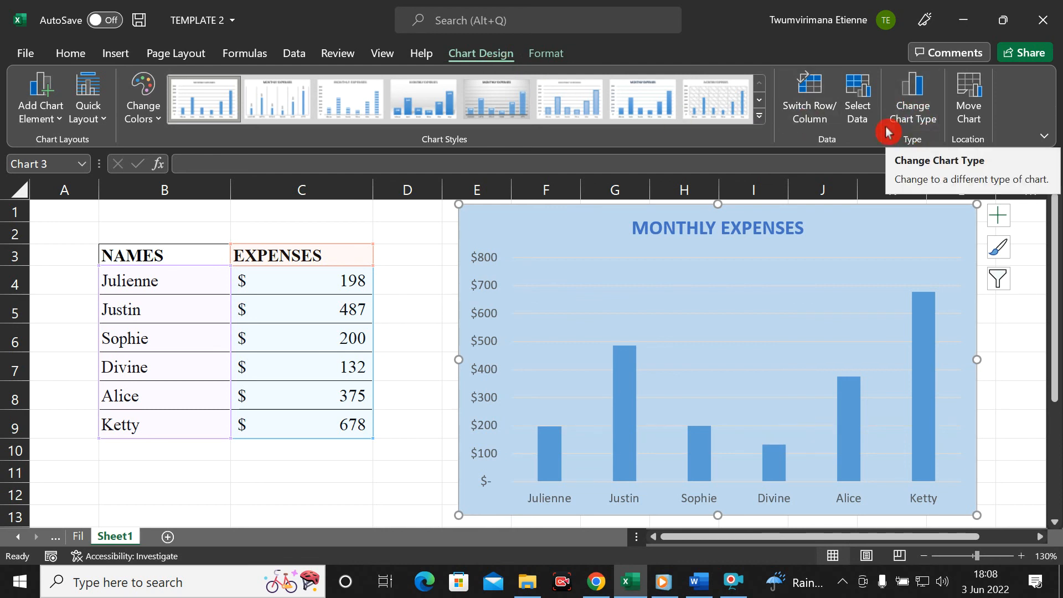
left_click(59, 121)
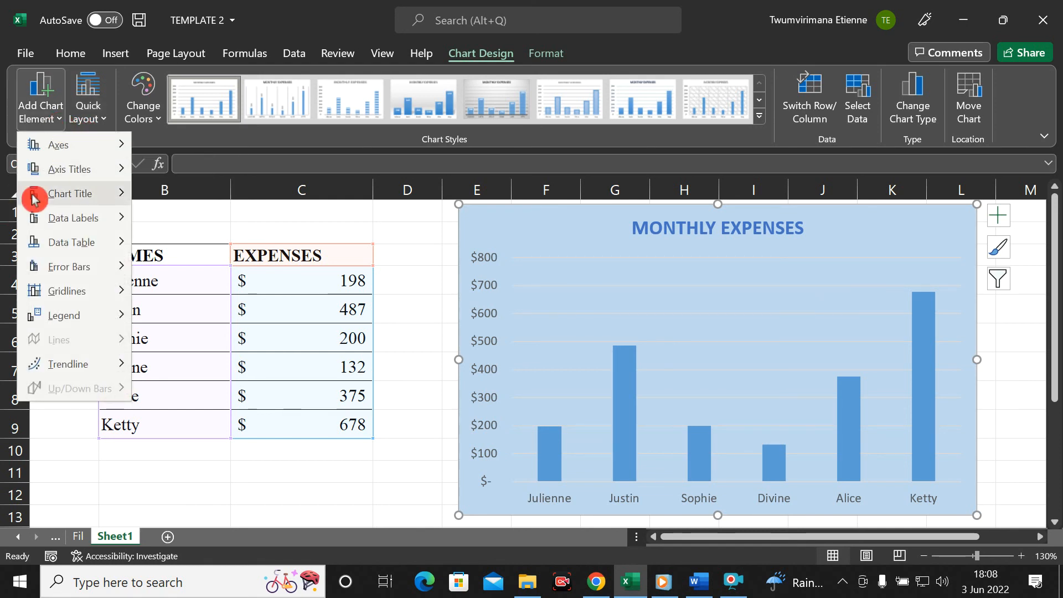
mouse_move(107, 173)
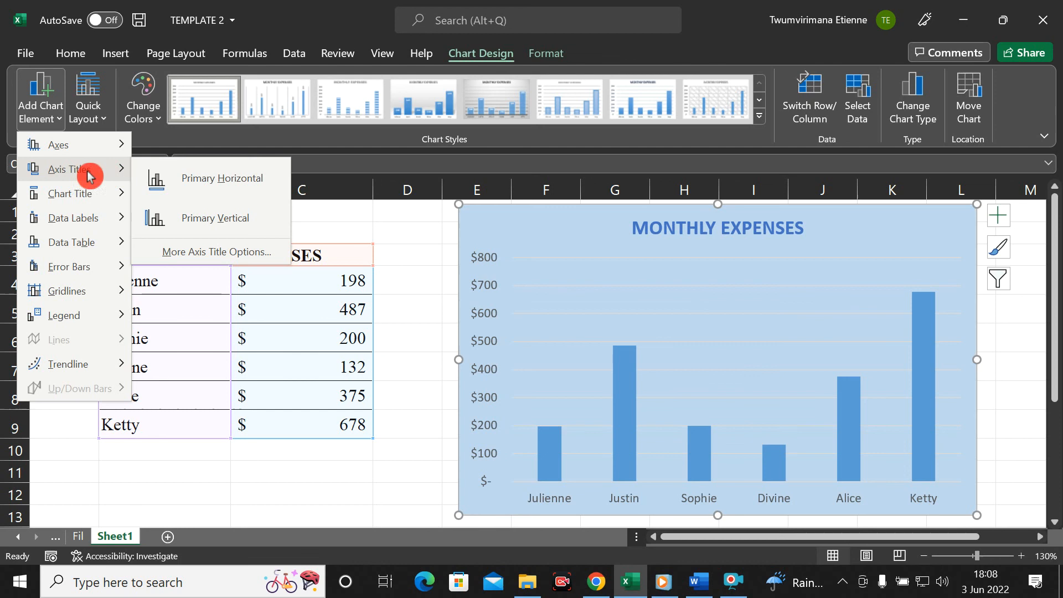
mouse_move(68, 195)
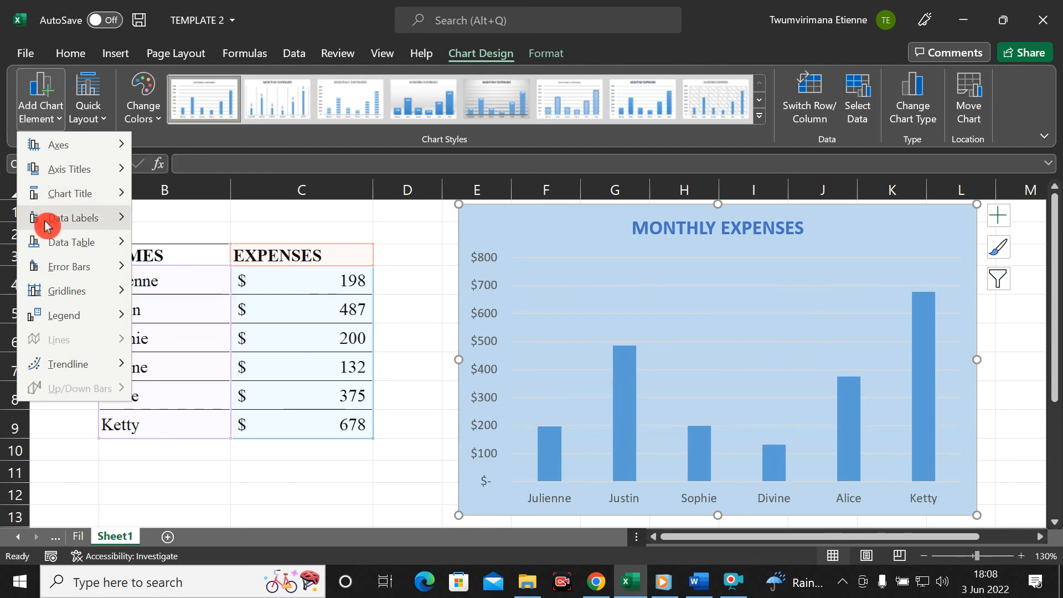
mouse_move(68, 246)
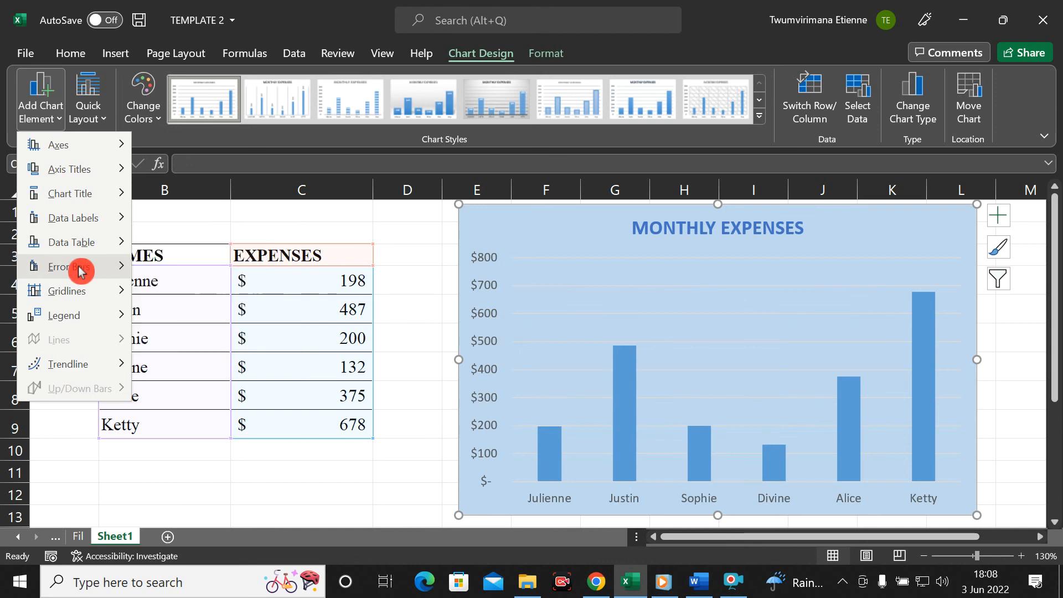
mouse_move(85, 293)
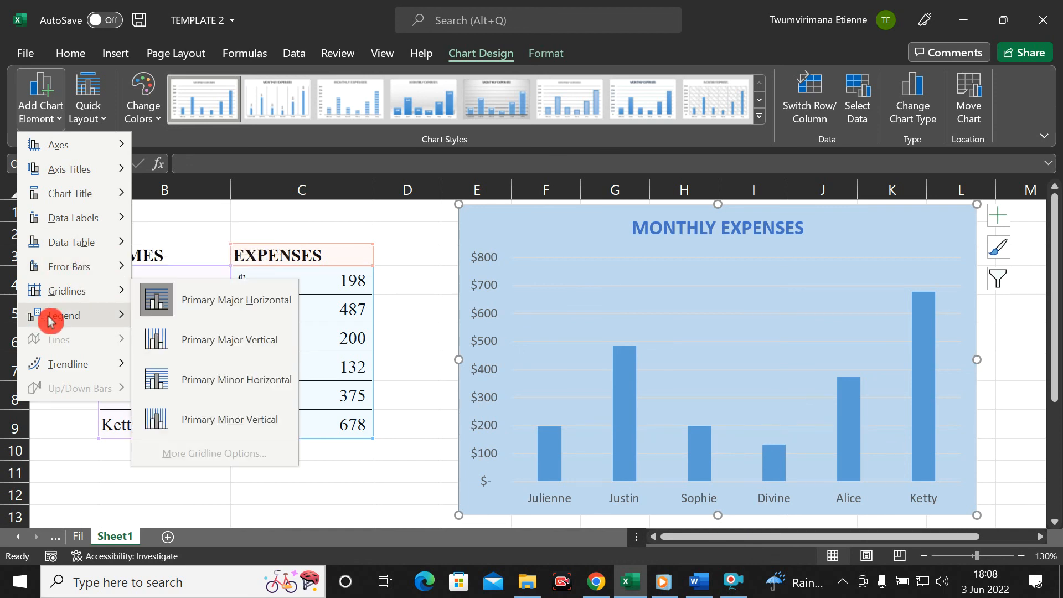
mouse_move(77, 316)
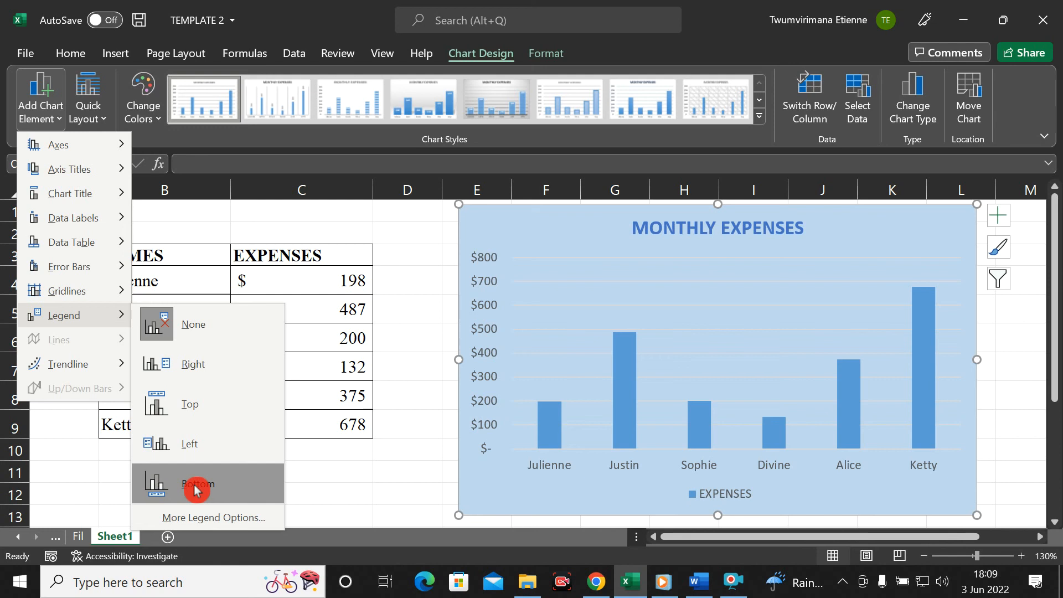
left_click(198, 367)
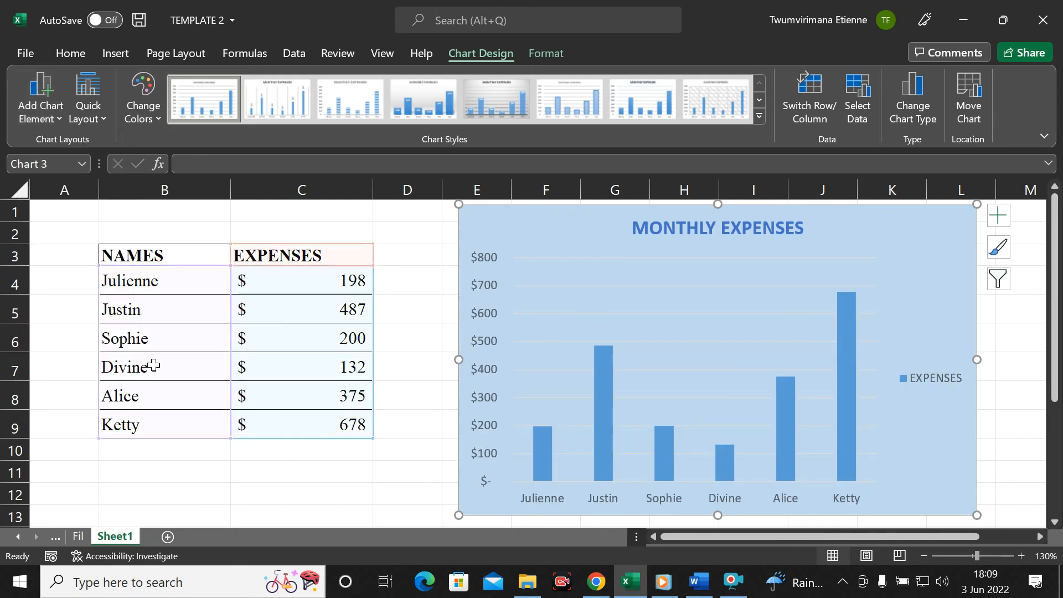
Add primary horizontal and primary vertical axis titles to the chart
left_click(50, 105)
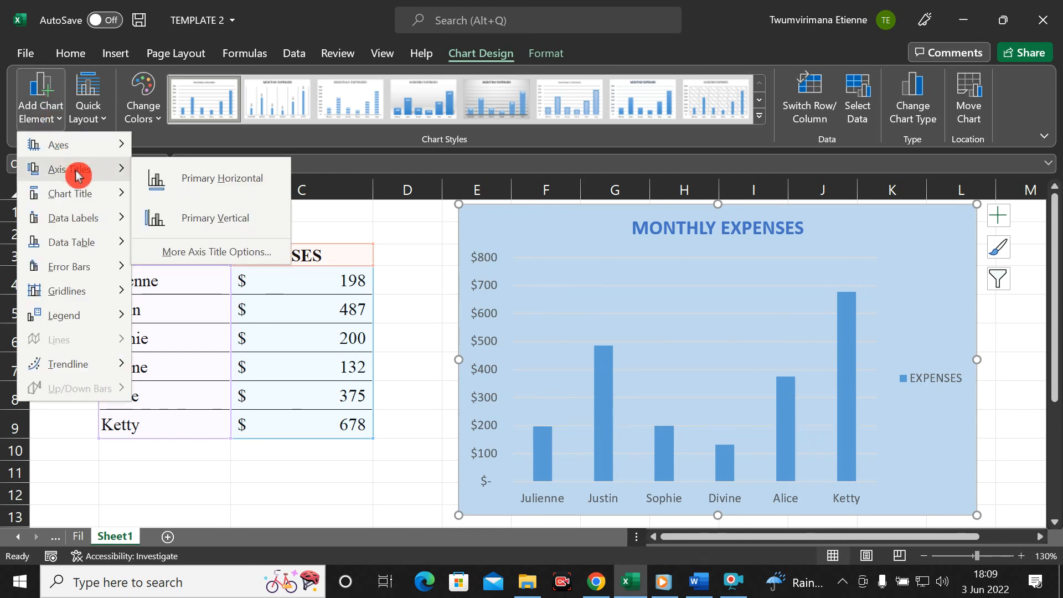
left_click(193, 182)
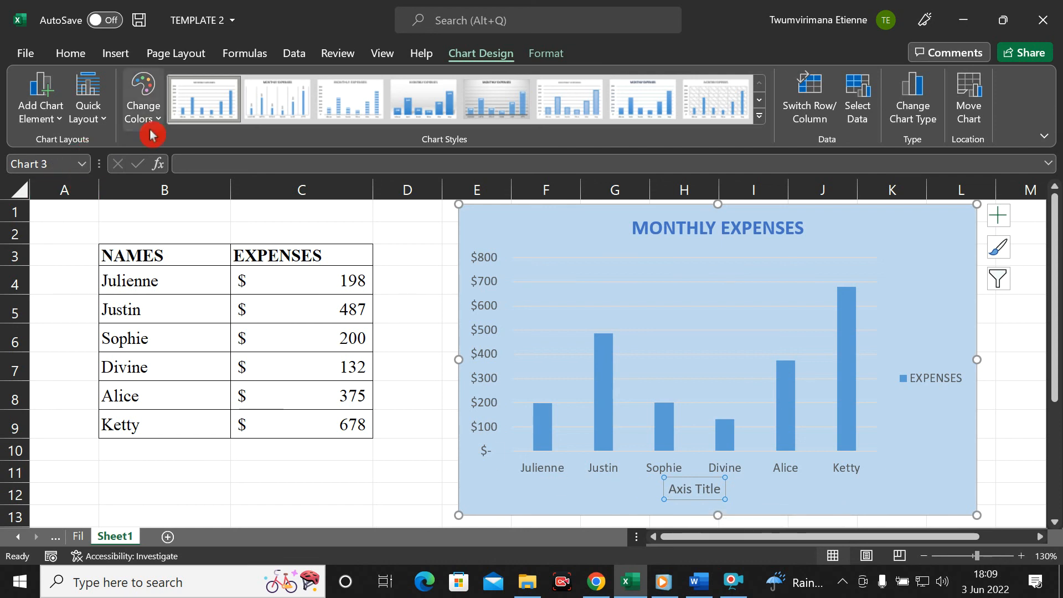
left_click(55, 122)
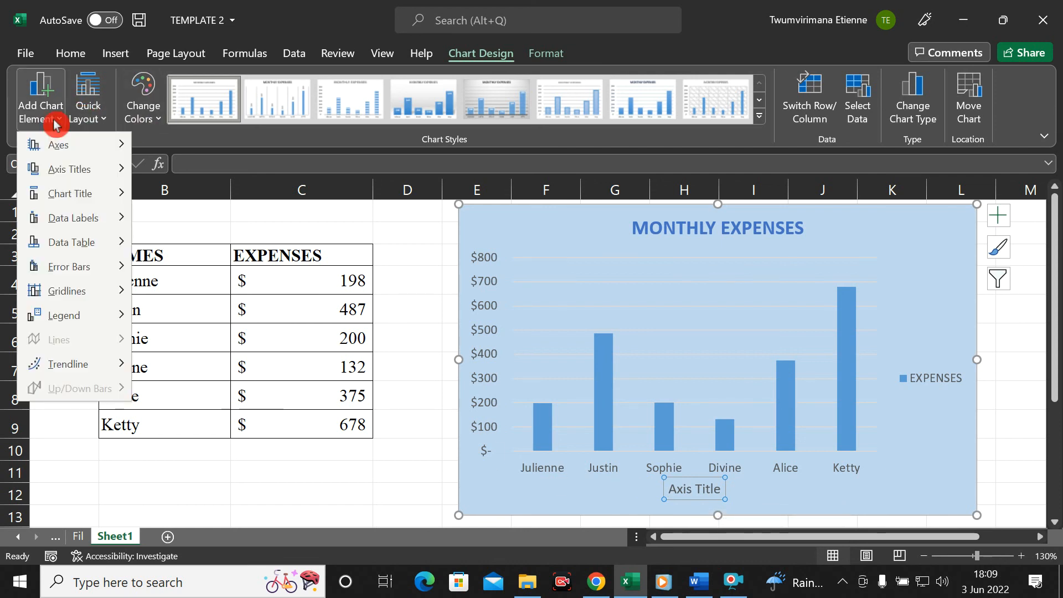
mouse_move(91, 170)
left_click(197, 220)
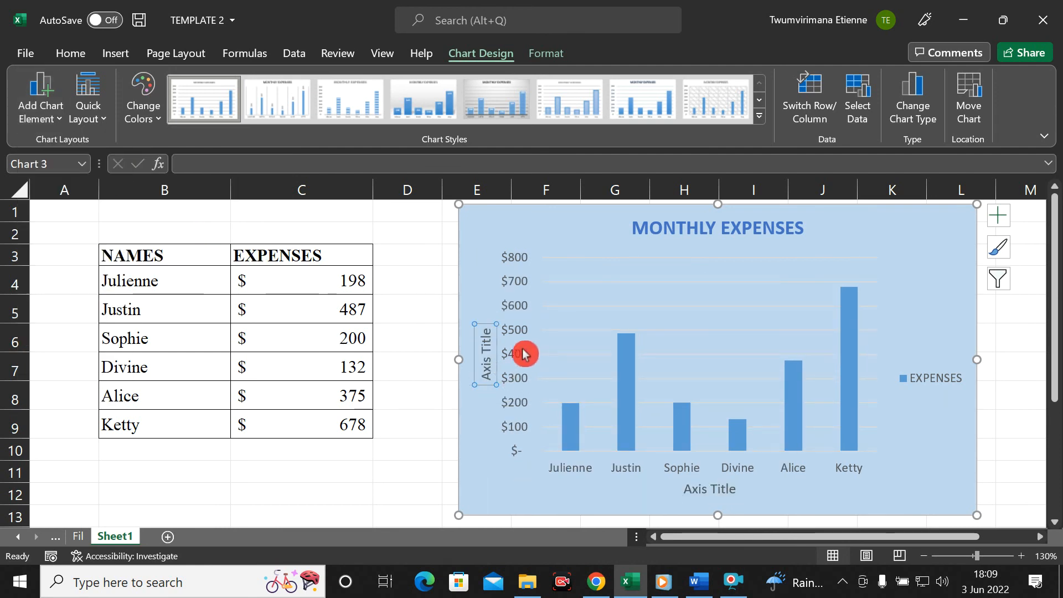
Replace the vertical axis title's placeholder text with AMOUNT SPENT
key("Right")
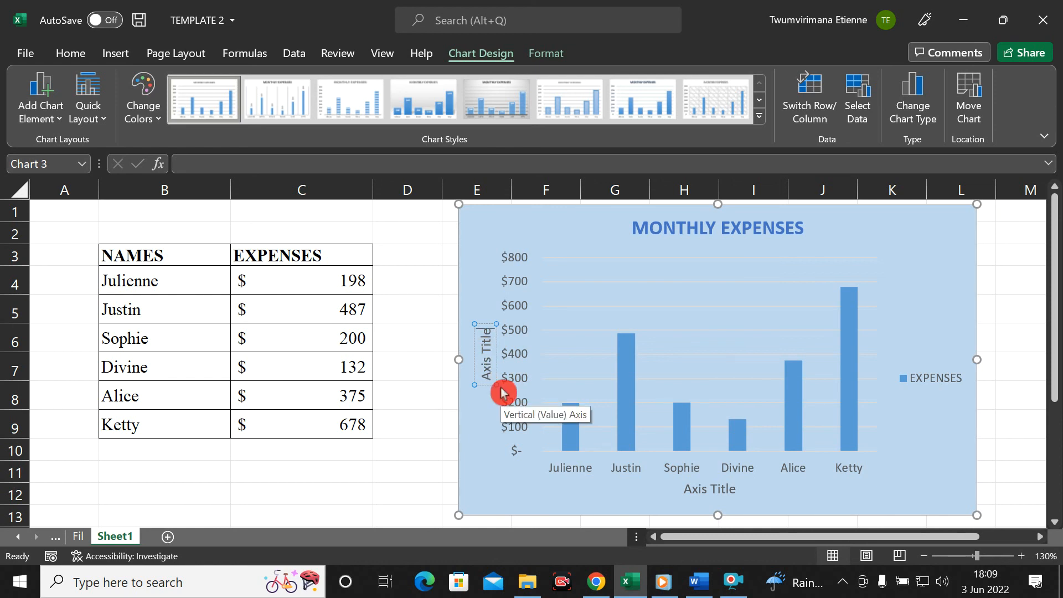
key("BackSpace")
key("BackSpace")
key("BackSpace")
key("BackSpace")
key("BackSpace")
key("BackSpace")
key("BackSpace")
key("BackSpace")
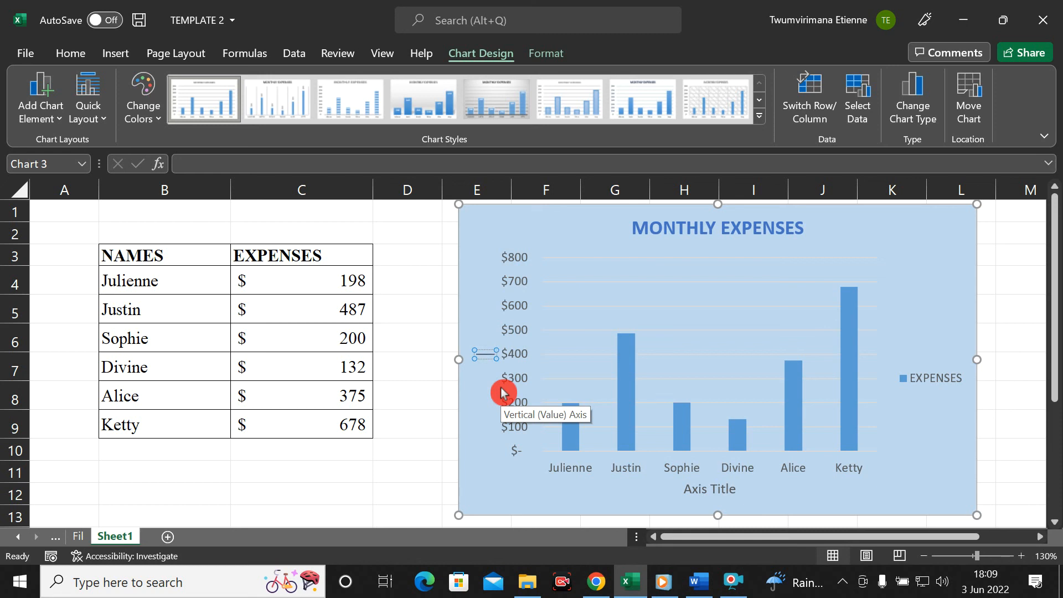
type("AMOUNT $")
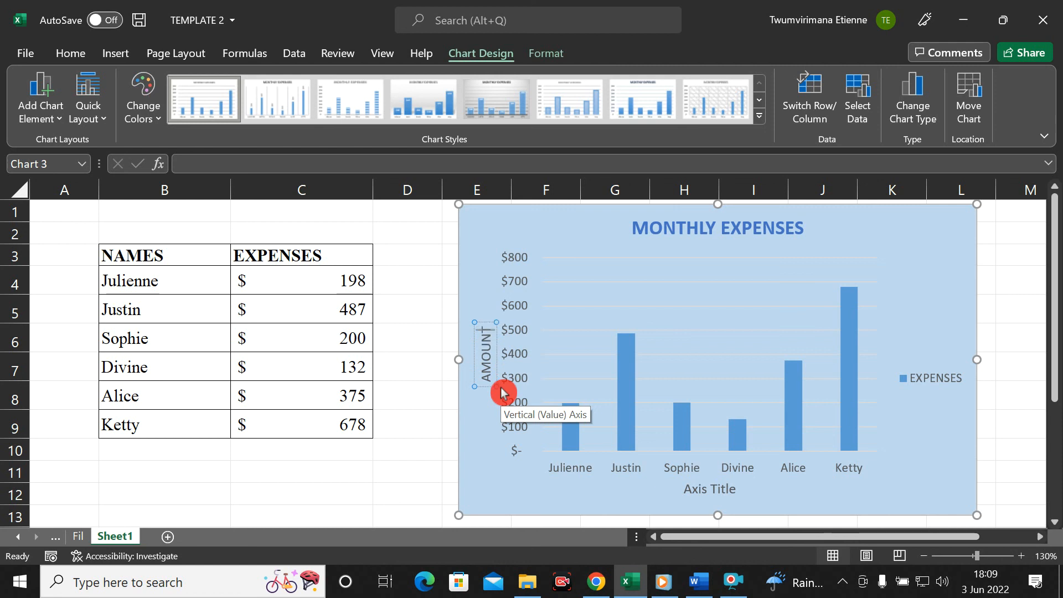
key("BackSpace")
type("SPENT")
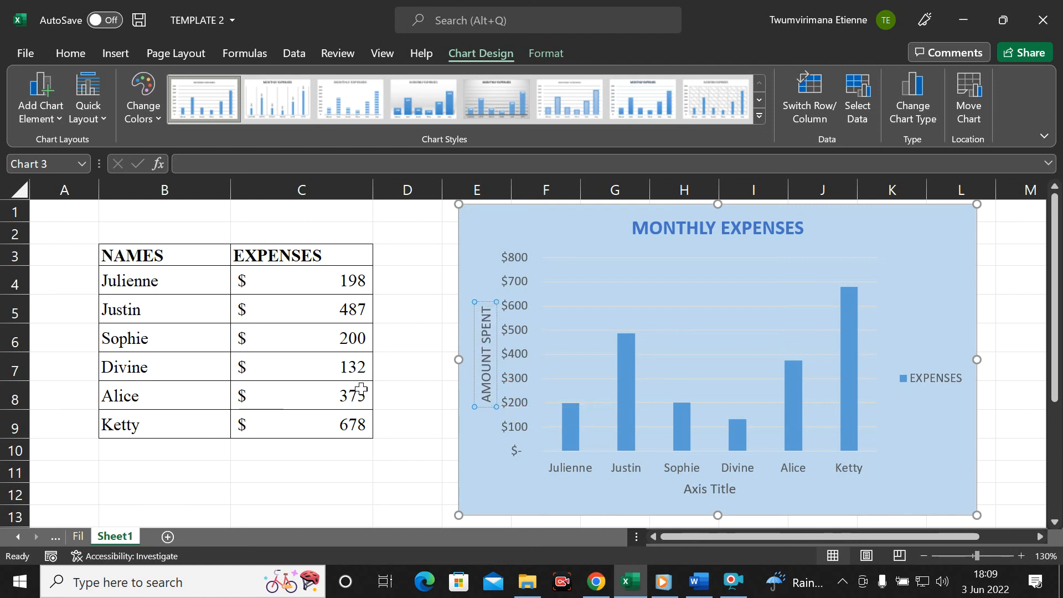
Replace the horizontal axis title's placeholder text with NAMES and finish editing it
left_click(698, 487)
left_click(736, 493)
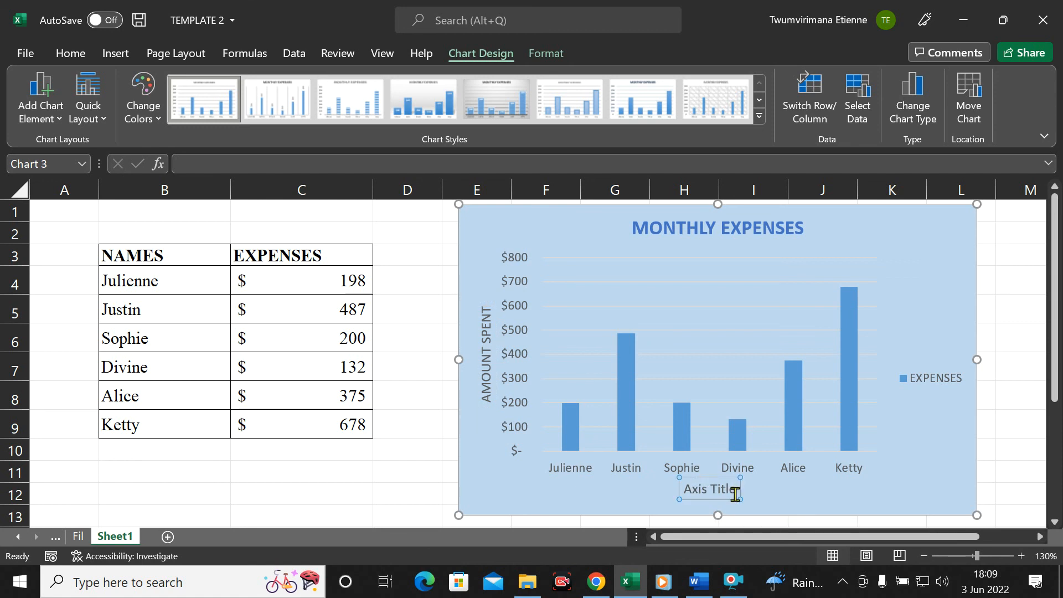
key("BackSpace")
key("BackSpace")
key("BackSpace")
key("BackSpace")
key("BackSpace")
key("BackSpace")
key("BackSpace")
key("BackSpace")
key("BackSpace")
key("BackSpace")
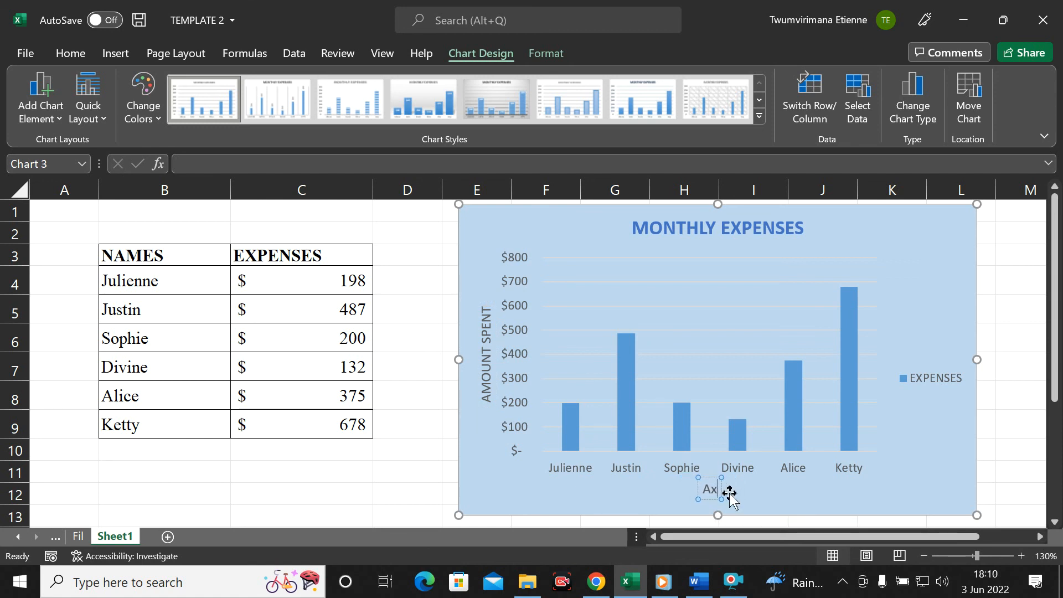
type("NAMES")
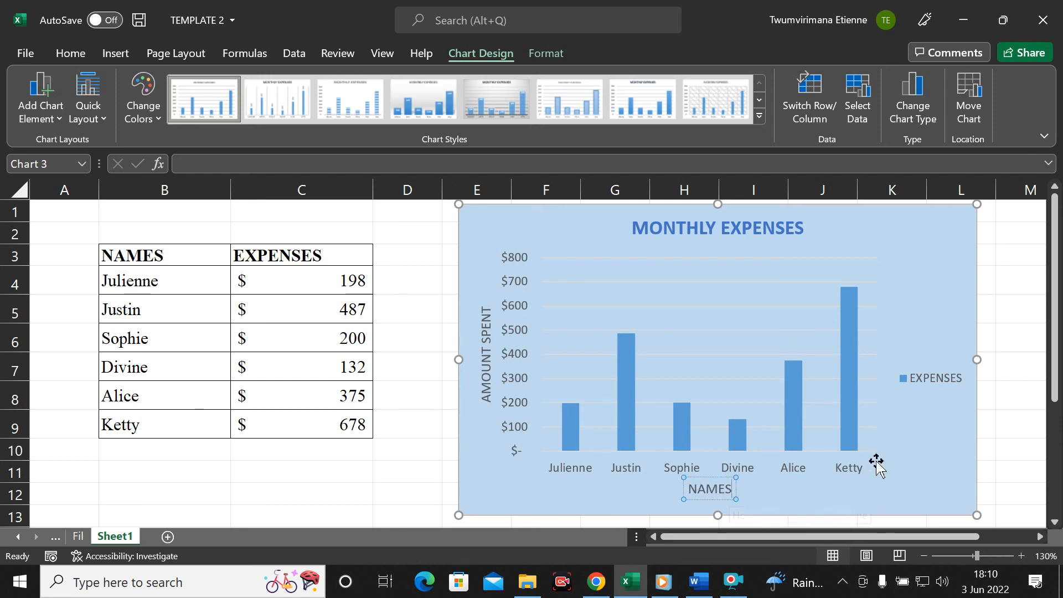
left_click(950, 459)
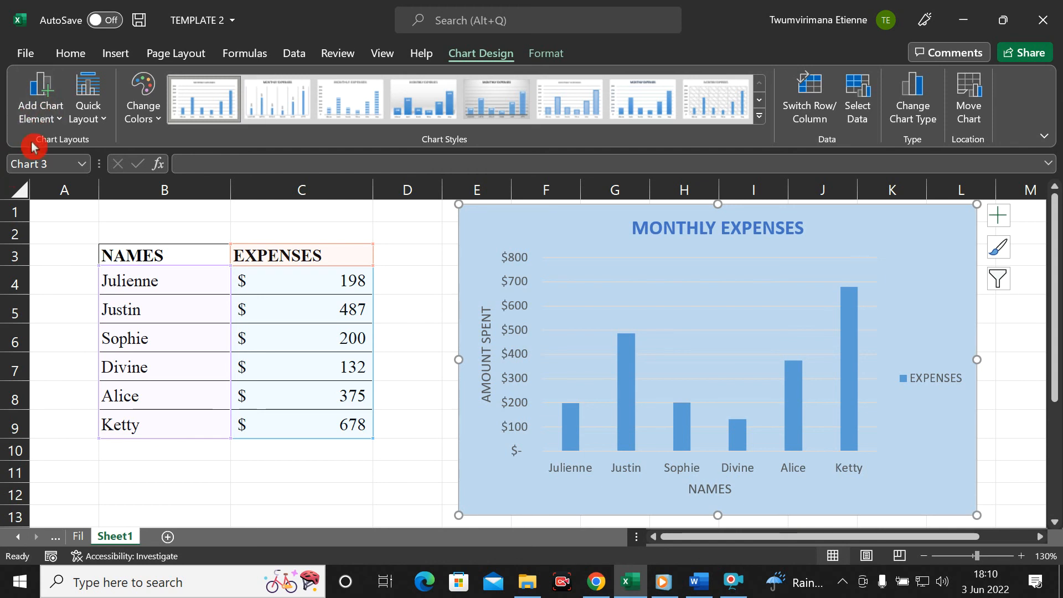
Add data labels to the chart columns using the Outside End position
left_click(47, 121)
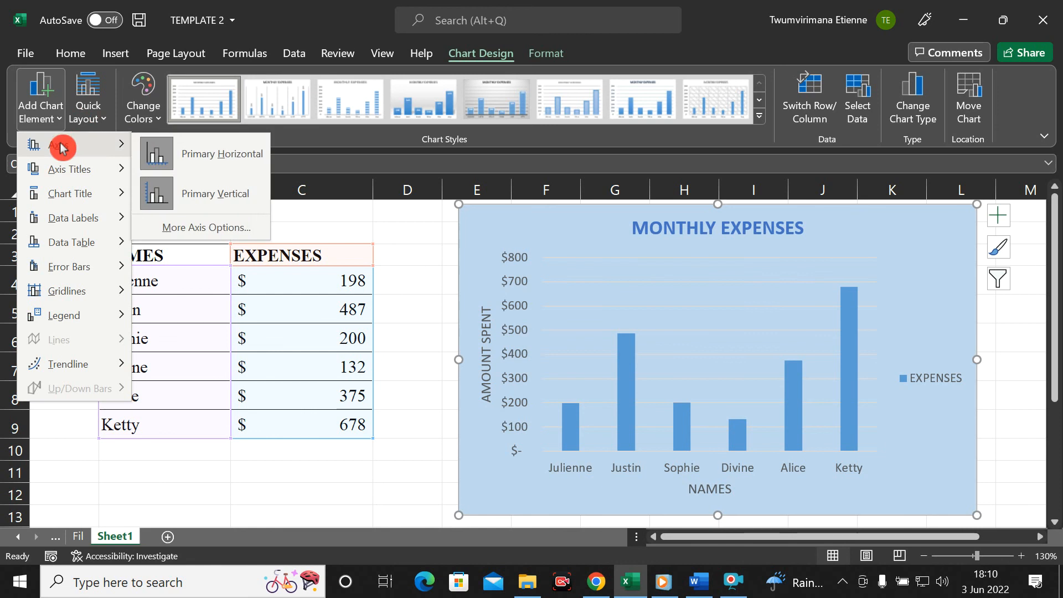
mouse_move(72, 228)
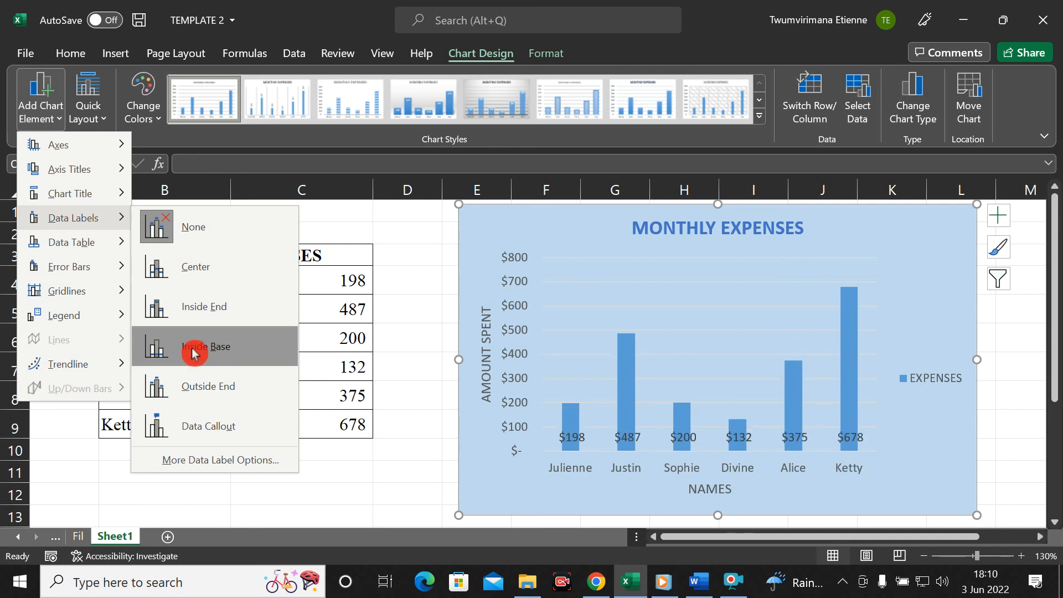
left_click(190, 381)
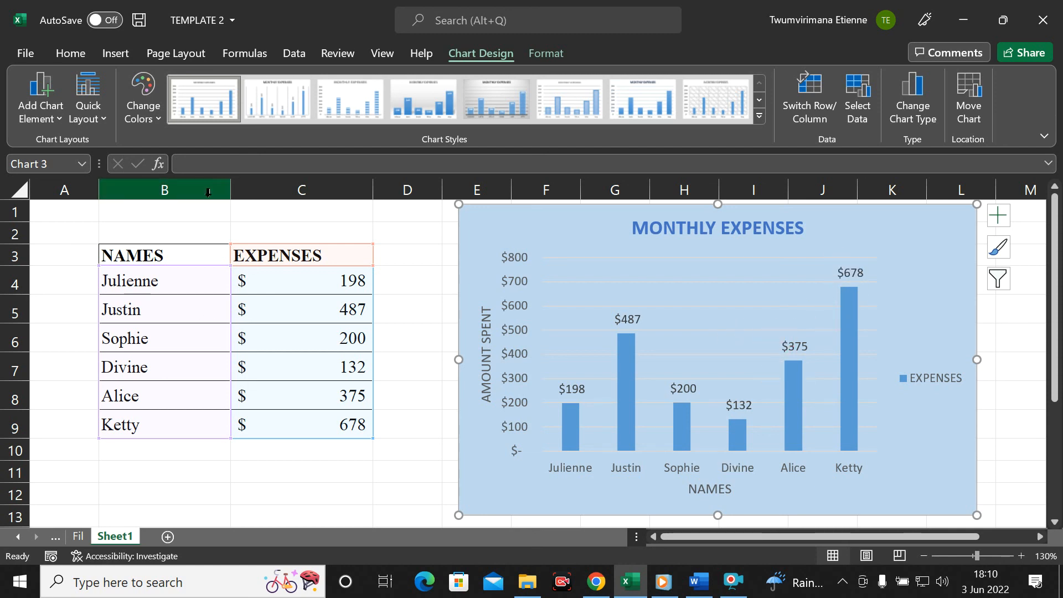
Add a data table with legend keys below the chart's plot area
left_click(53, 118)
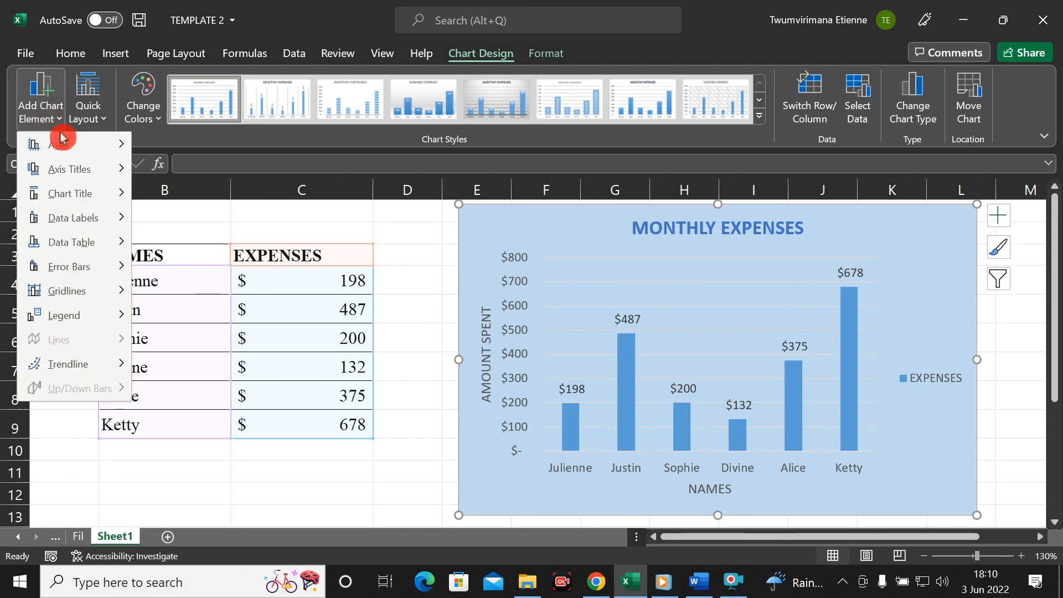
mouse_move(54, 244)
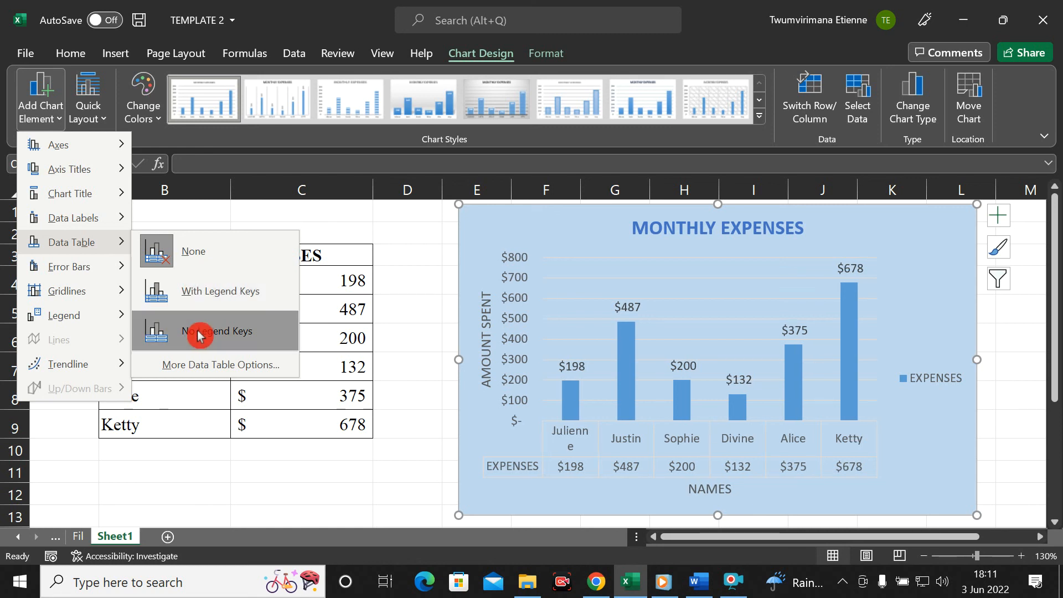
left_click(205, 292)
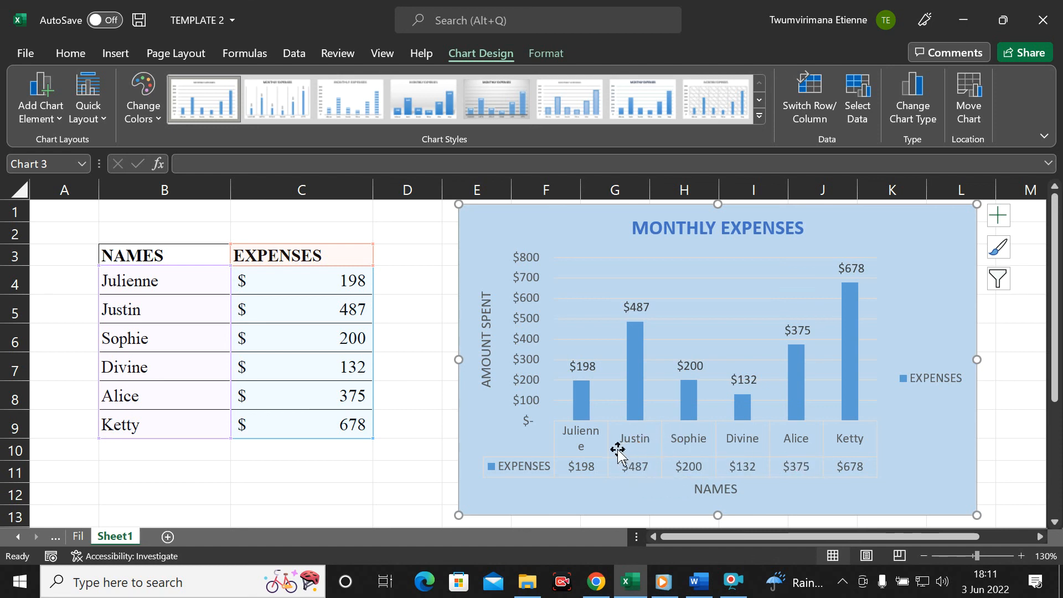
Examine the available chart elements, including the gridline, data table, data label, axis and axis title options
left_click(58, 118)
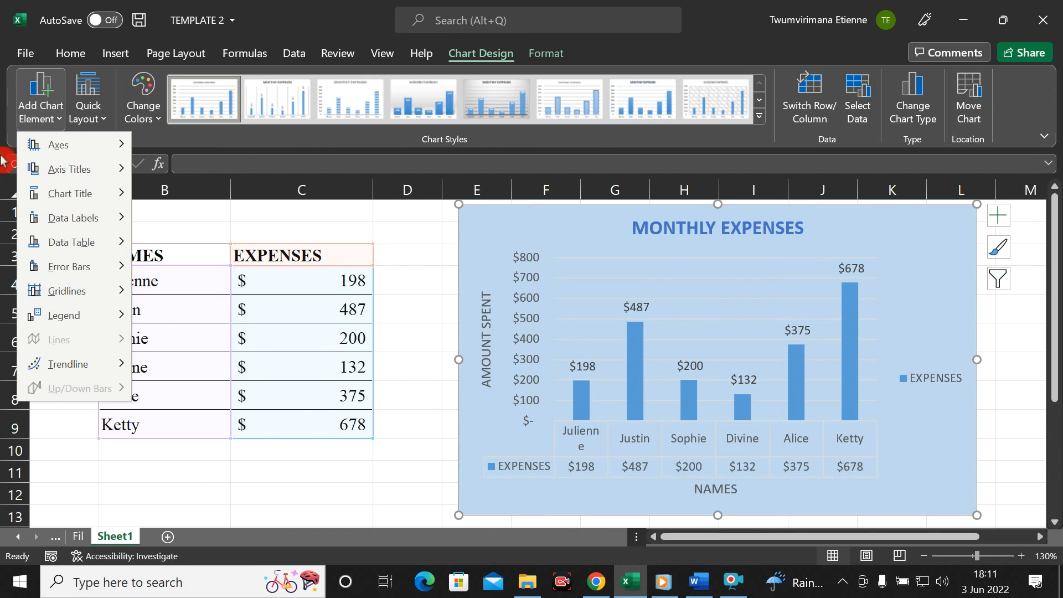
left_click(58, 128)
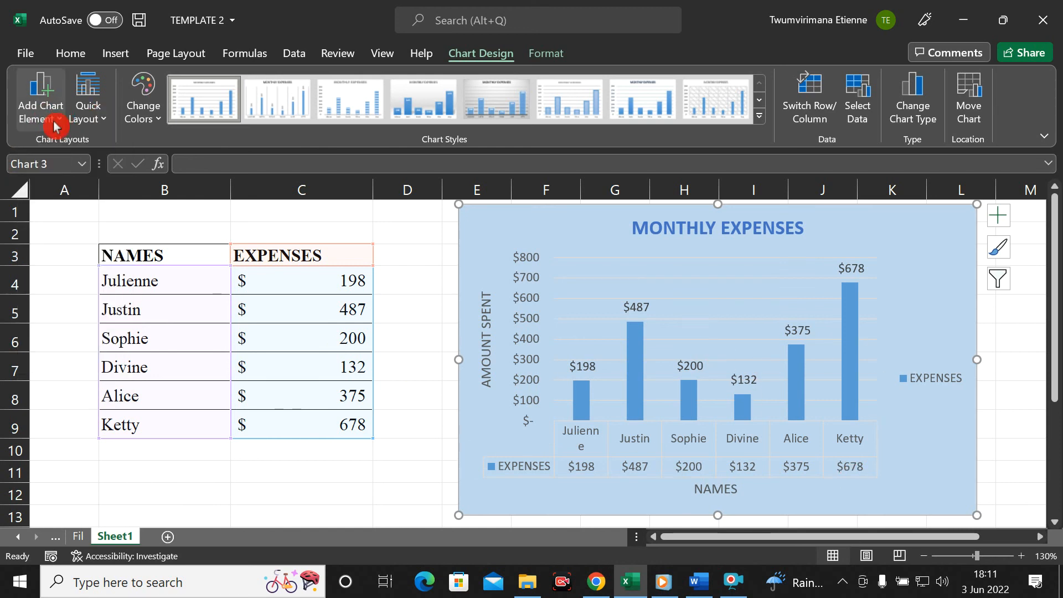
left_click(58, 123)
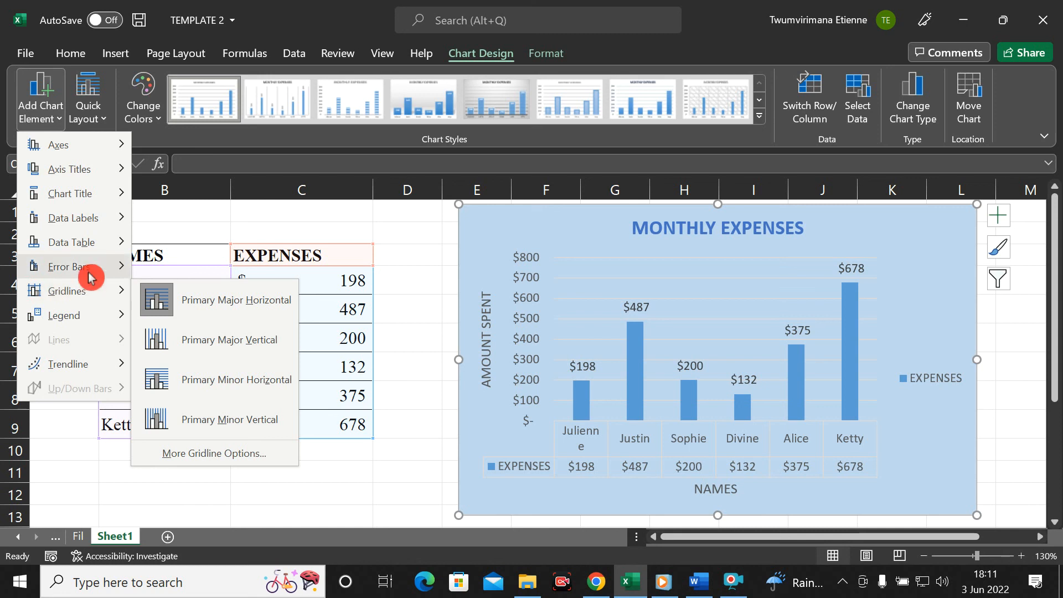
mouse_move(94, 250)
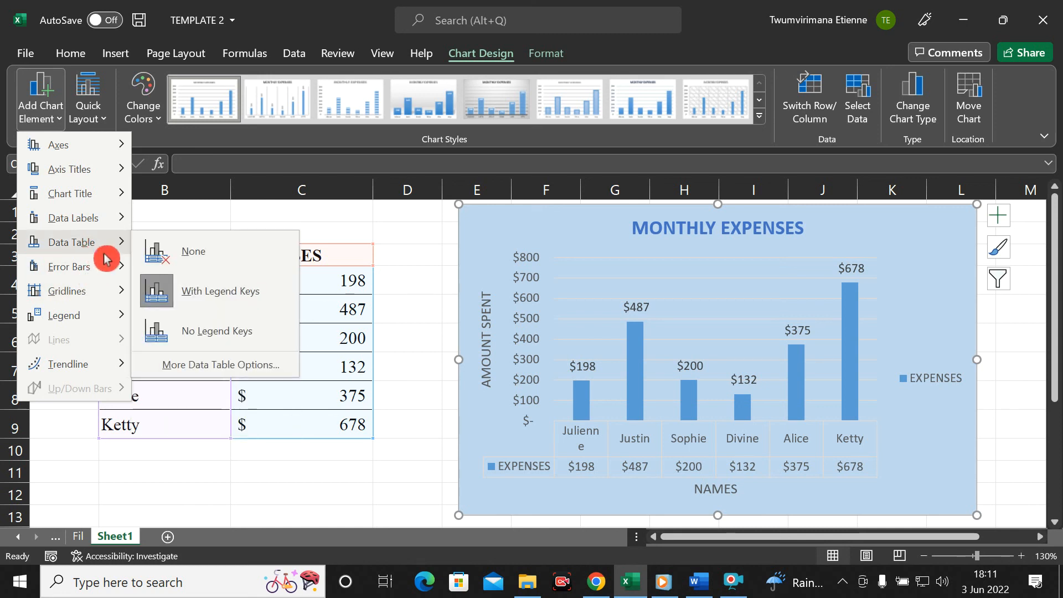
mouse_move(100, 224)
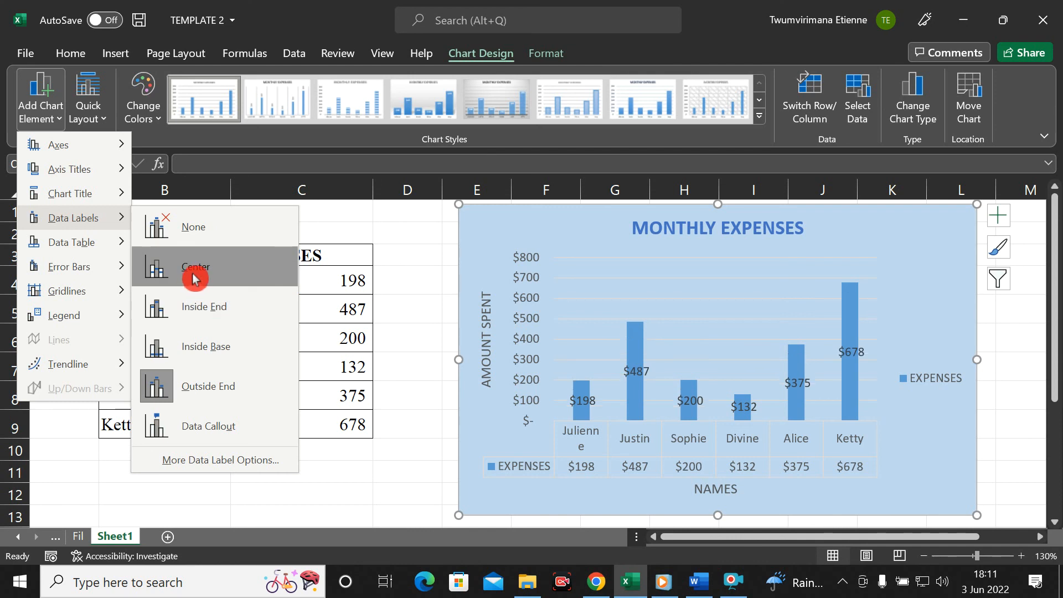
mouse_move(78, 169)
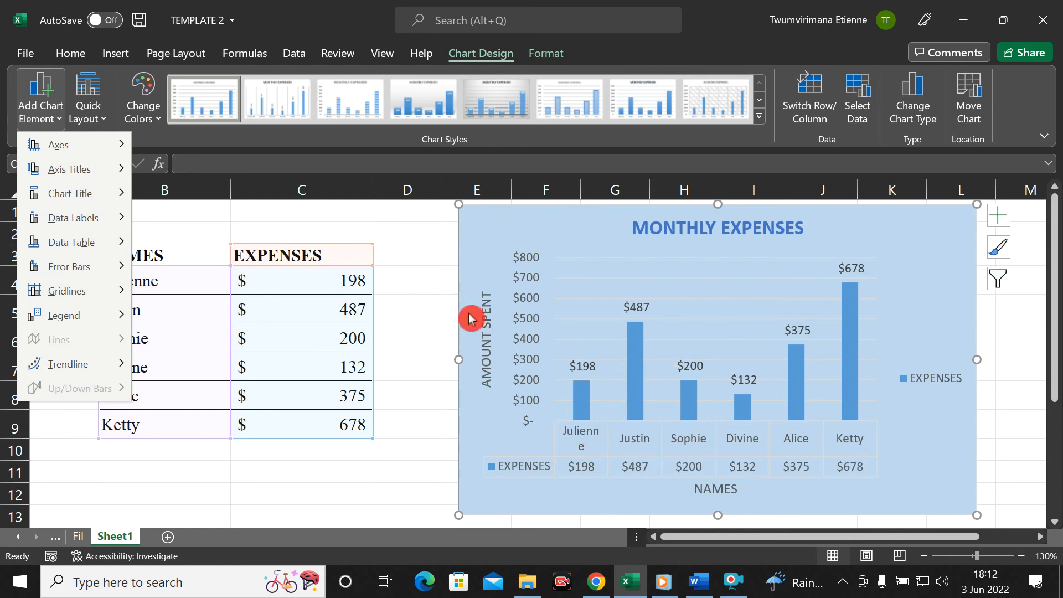
left_click(49, 175)
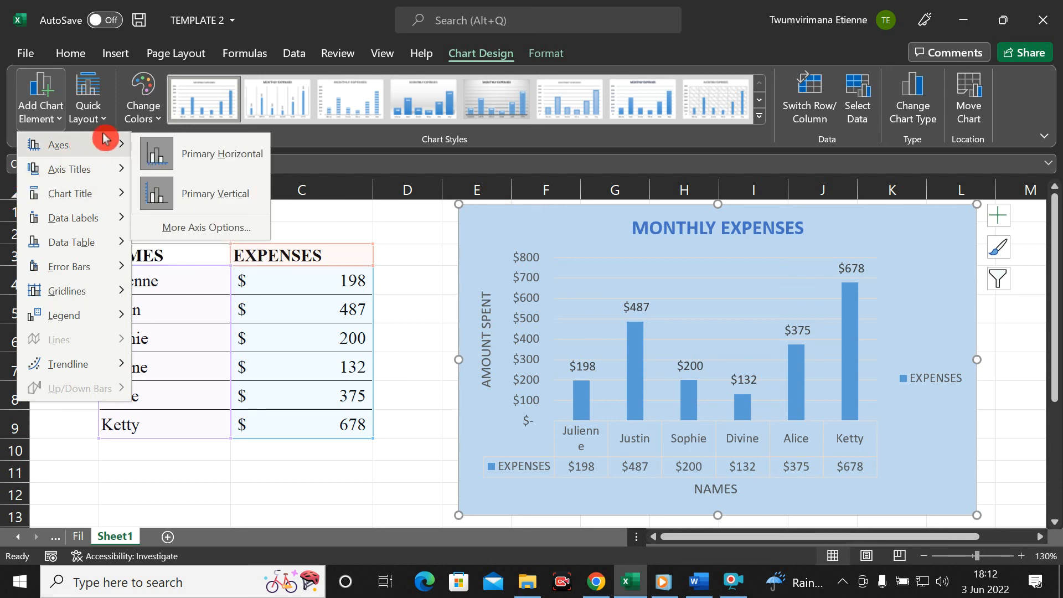
mouse_move(94, 169)
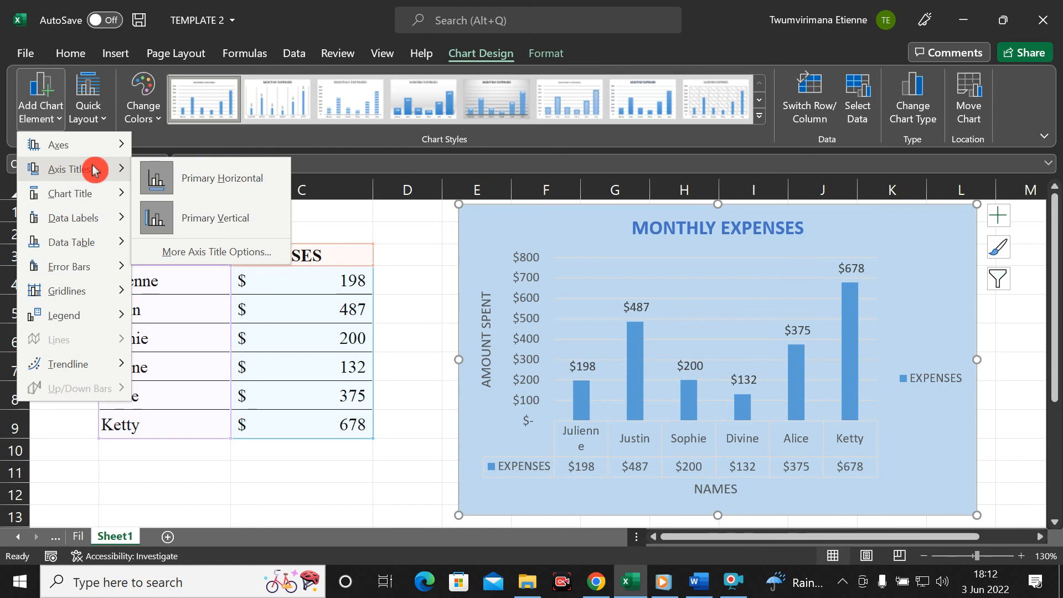
left_click(41, 119)
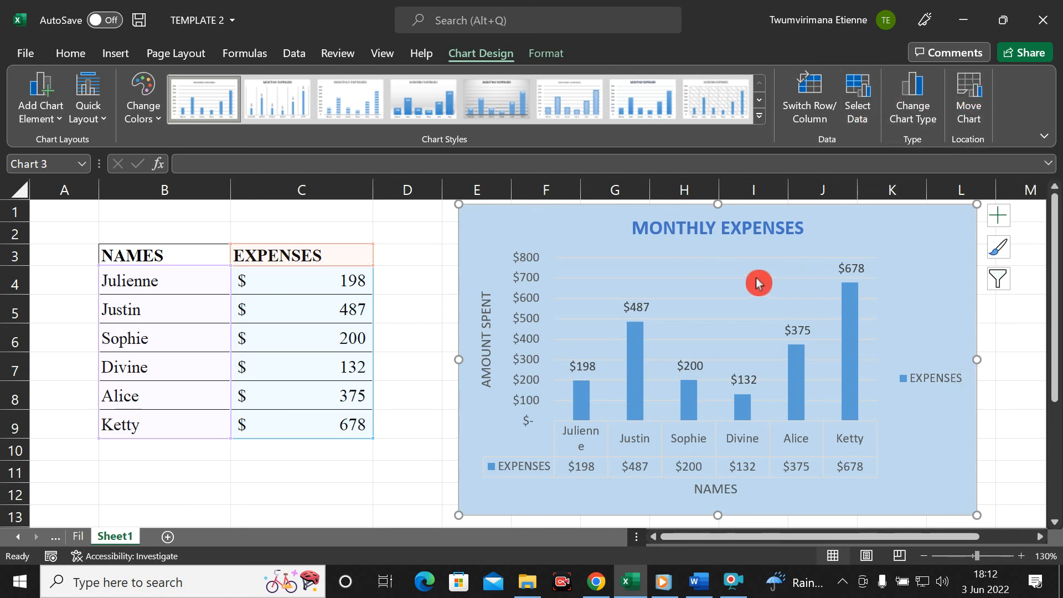
Change the MONTHLY EXPENSES chart from clustered column to the standard Pie type
left_click(913, 118)
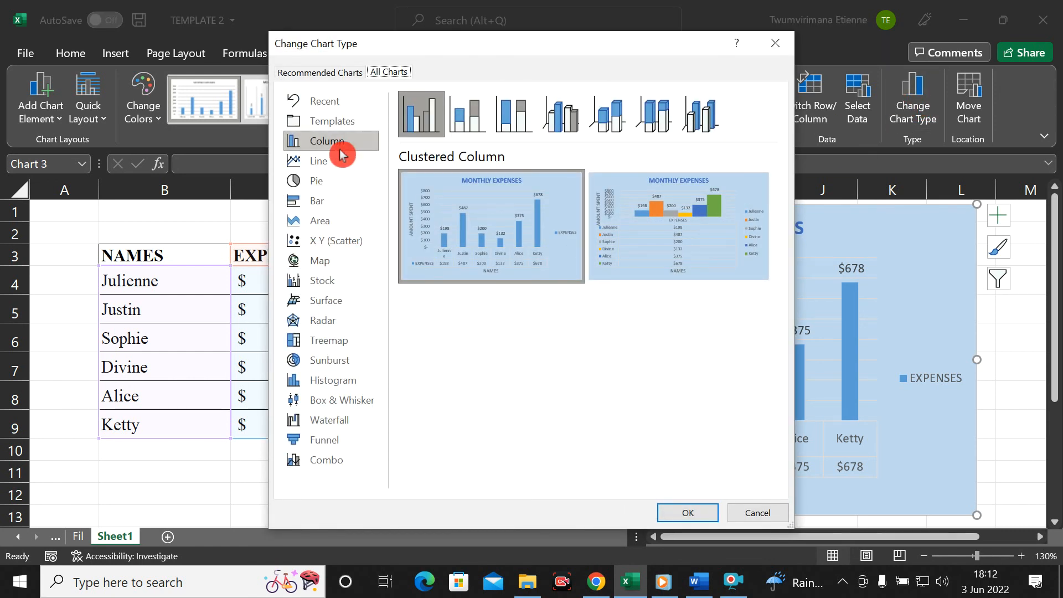
left_click(324, 188)
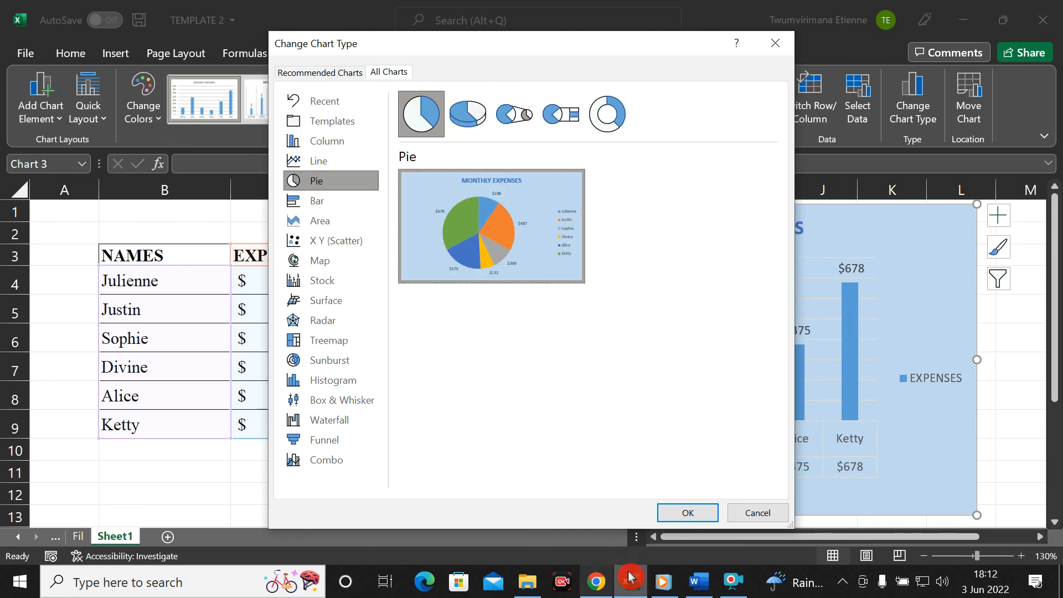
left_click(673, 502)
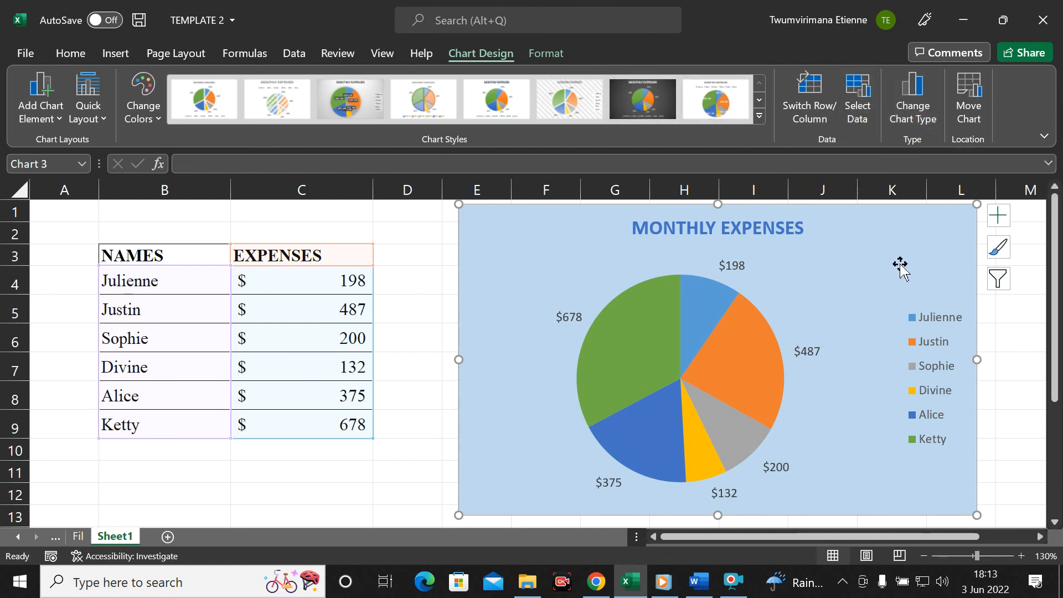
Examine the style gallery and filter controls offered for the pie chart
left_click(1001, 280)
left_click(1007, 288)
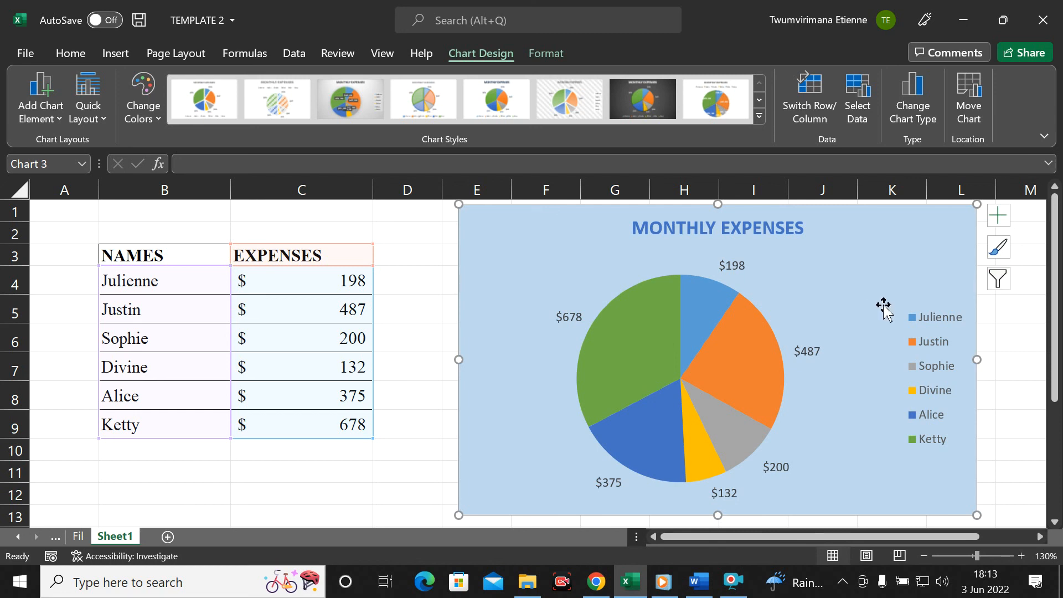
left_click(1005, 287)
left_click(1007, 275)
left_click(1002, 250)
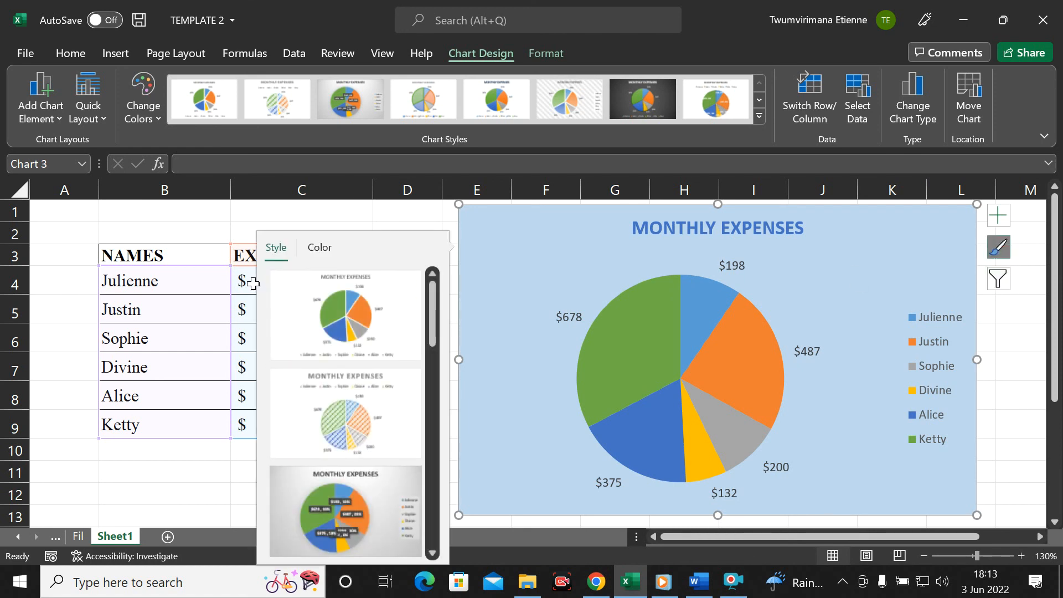
left_click(280, 276)
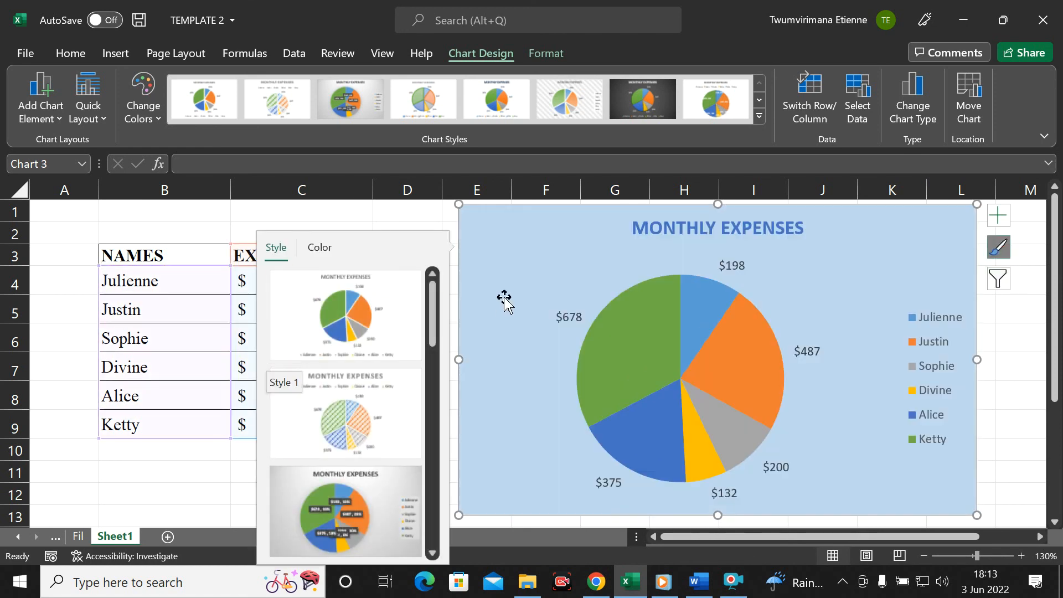
left_click(325, 258)
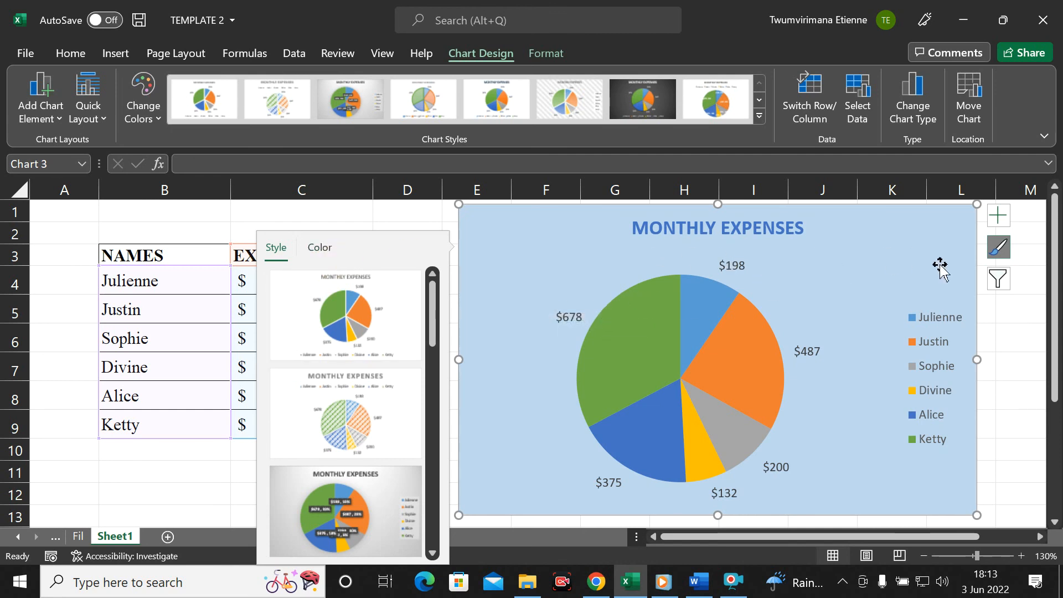
left_click(998, 278)
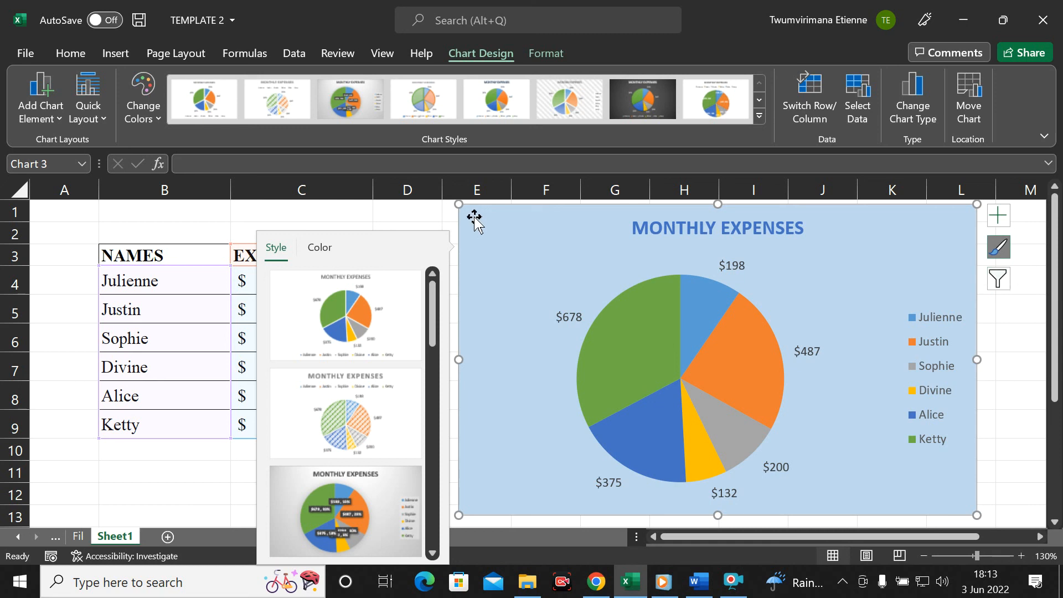
left_click(999, 248)
Filter the second, fourth and sixth name categories out of the pie chart
left_click(1001, 281)
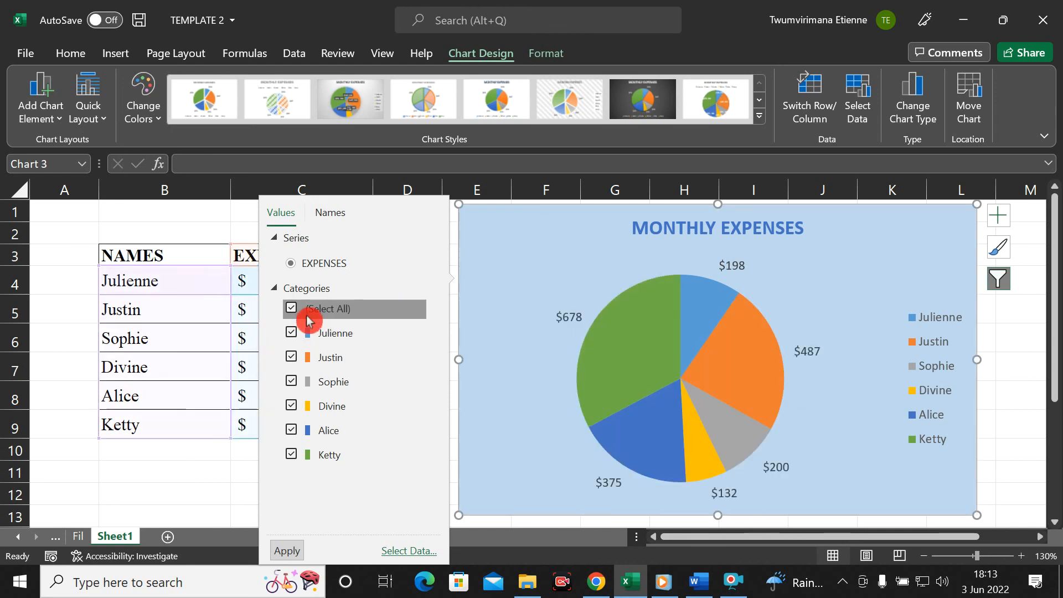
left_click(290, 358)
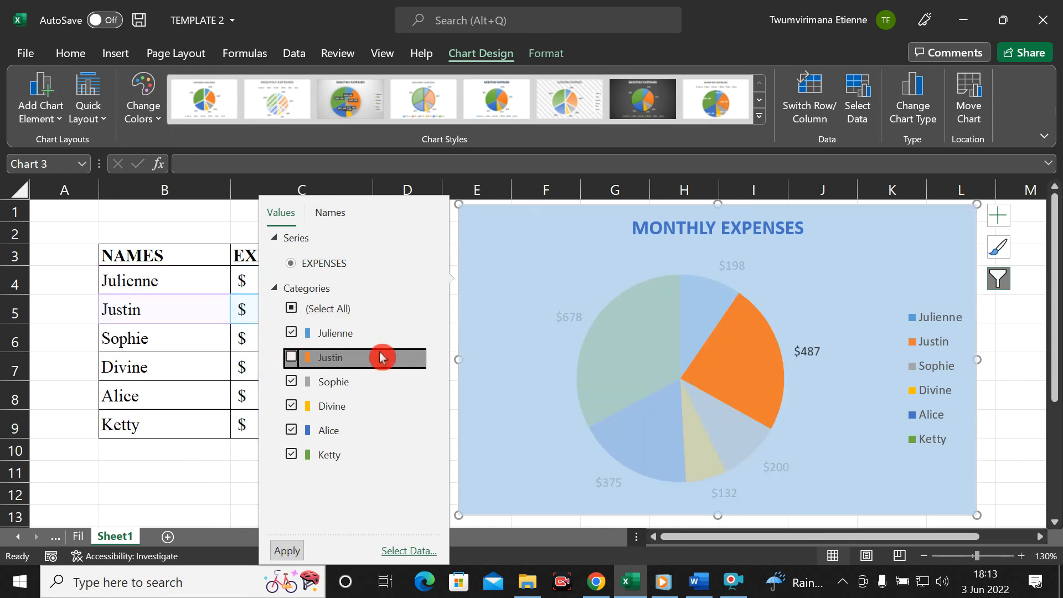
left_click(291, 409)
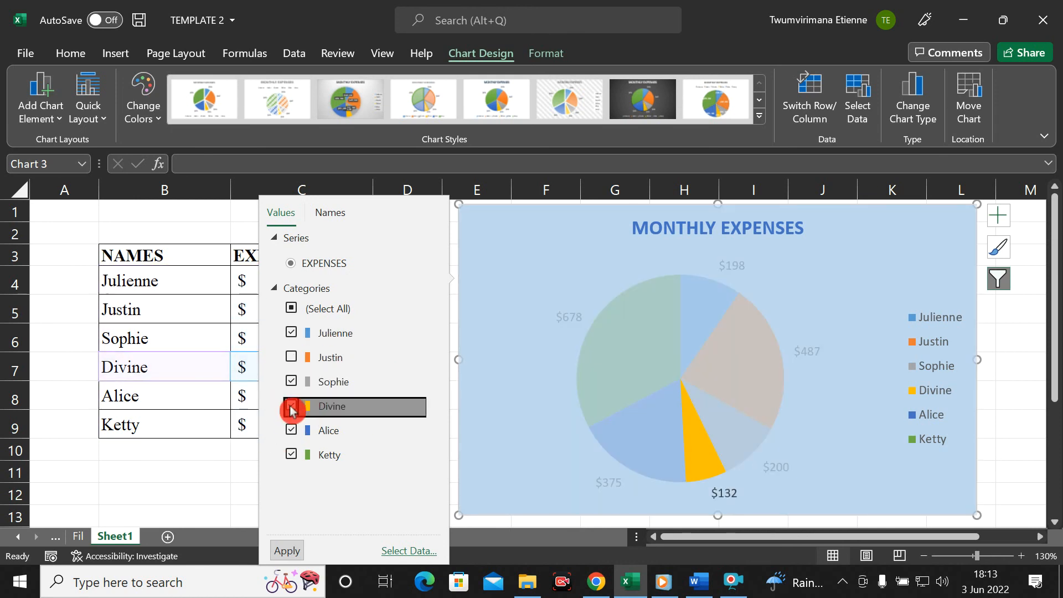
left_click(291, 455)
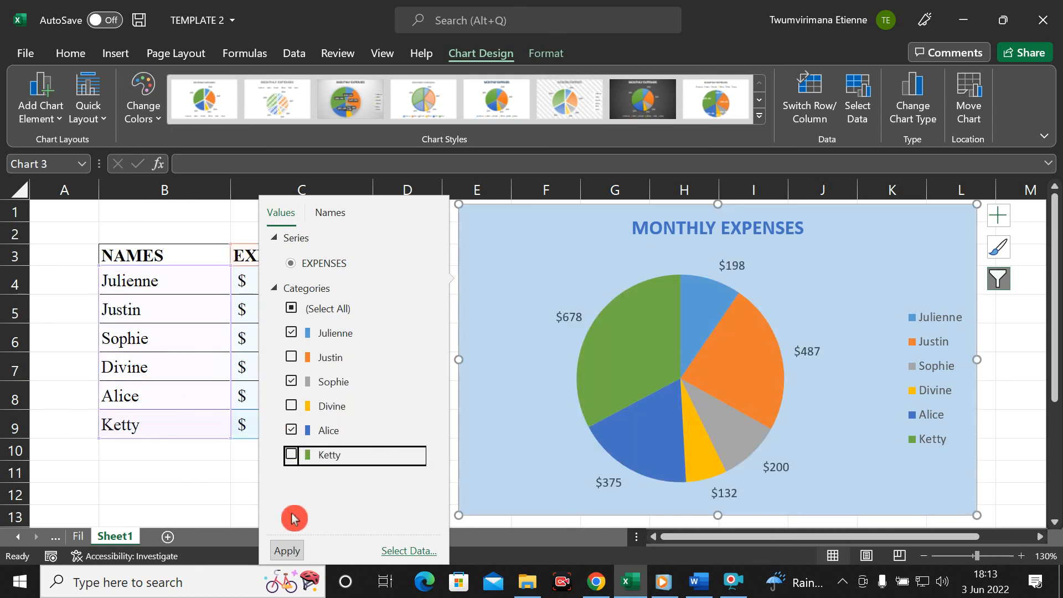
left_click(284, 551)
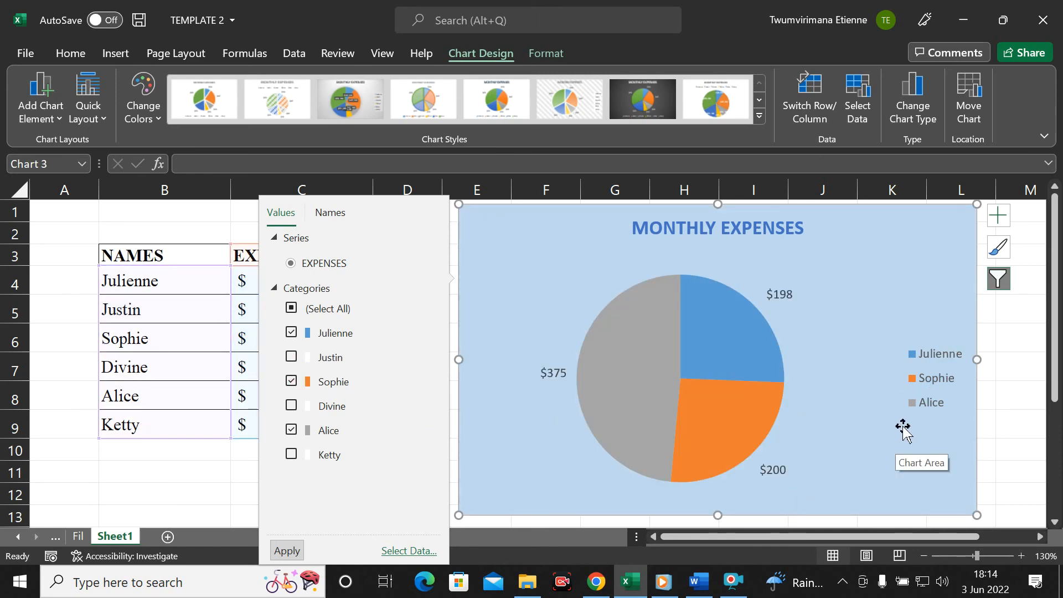
Include the second, fourth and sixth name categories in the pie chart again and close the filter options
left_click(1000, 282)
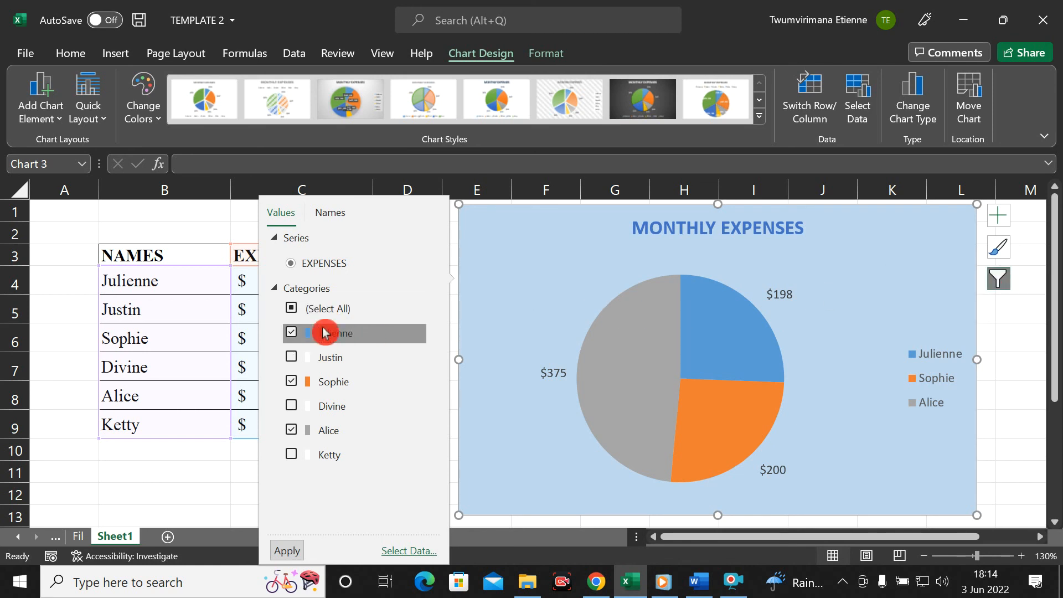
left_click(290, 358)
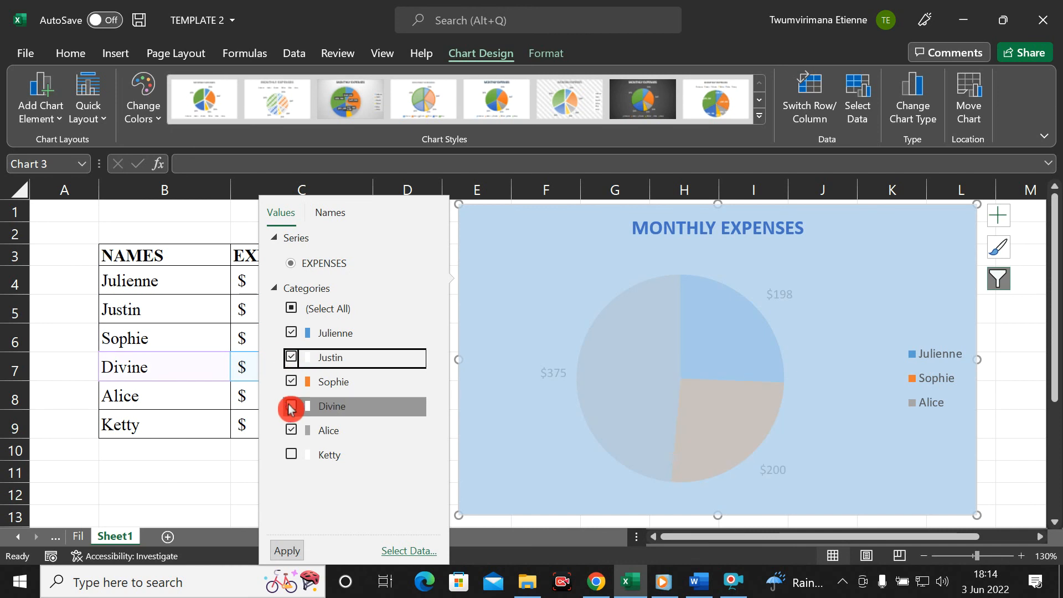
left_click(290, 408)
left_click(291, 456)
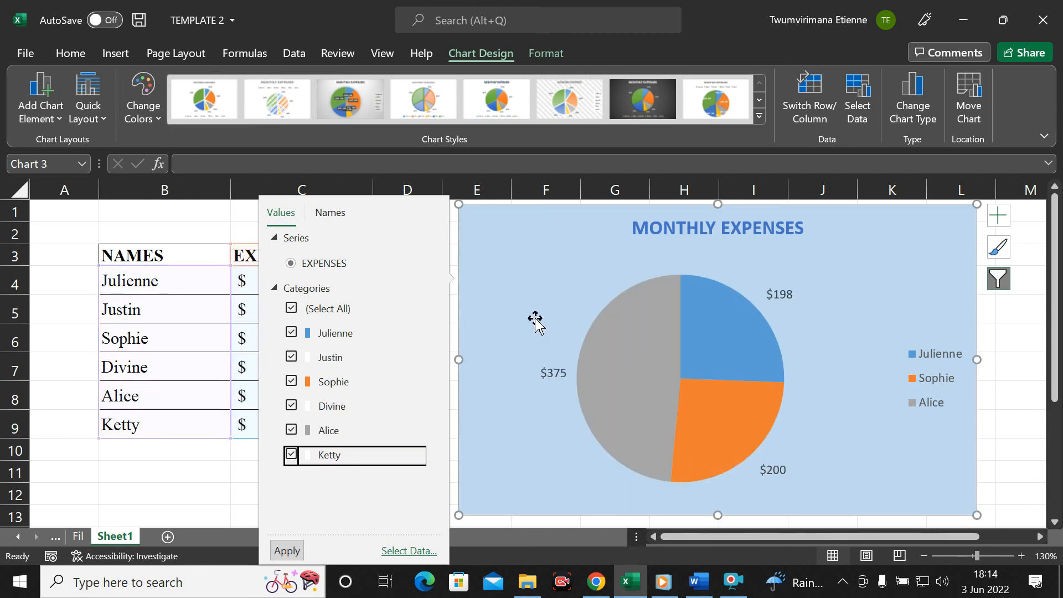
left_click(288, 551)
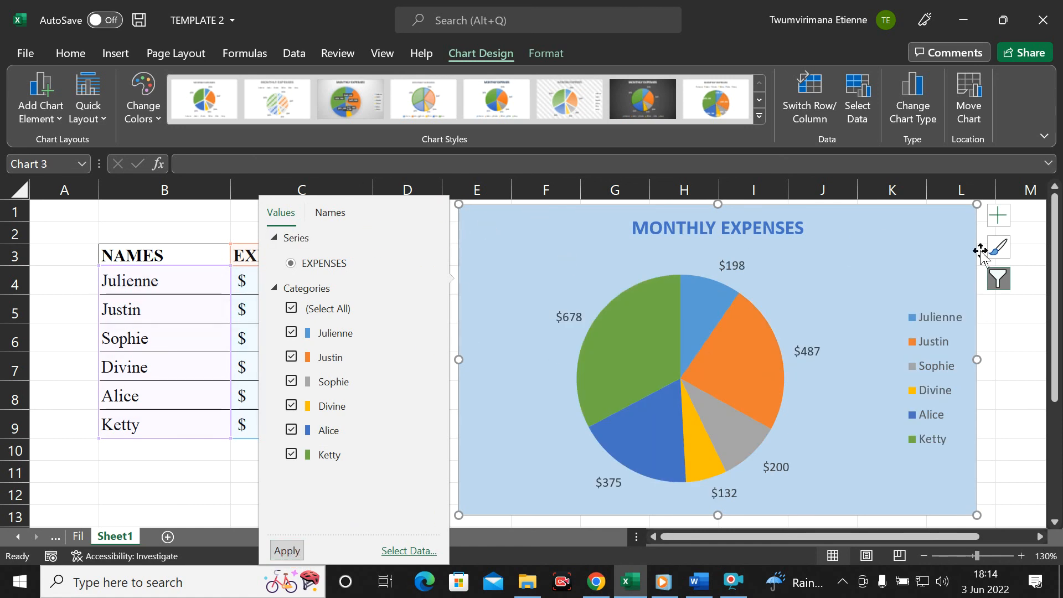
left_click(998, 278)
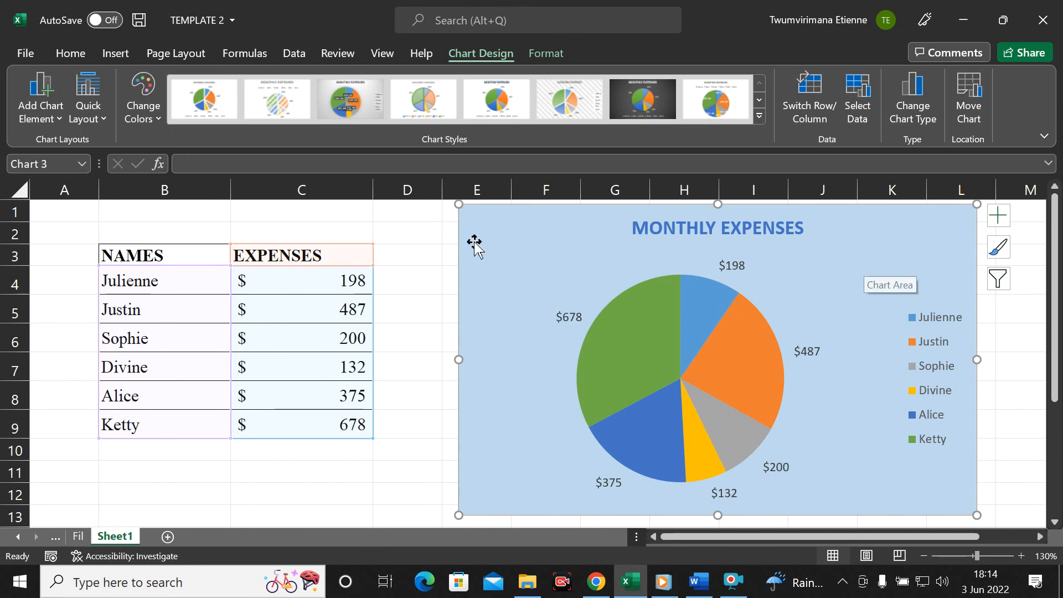
Change the MONTHLY EXPENSES chart to the Line type
left_click(911, 107)
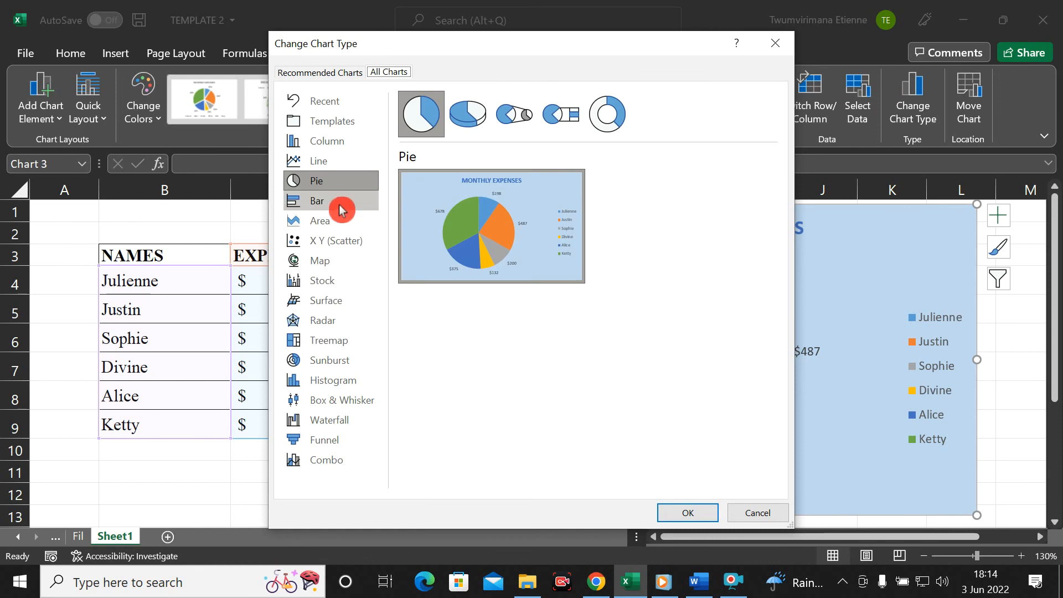
left_click(304, 165)
left_click(685, 508)
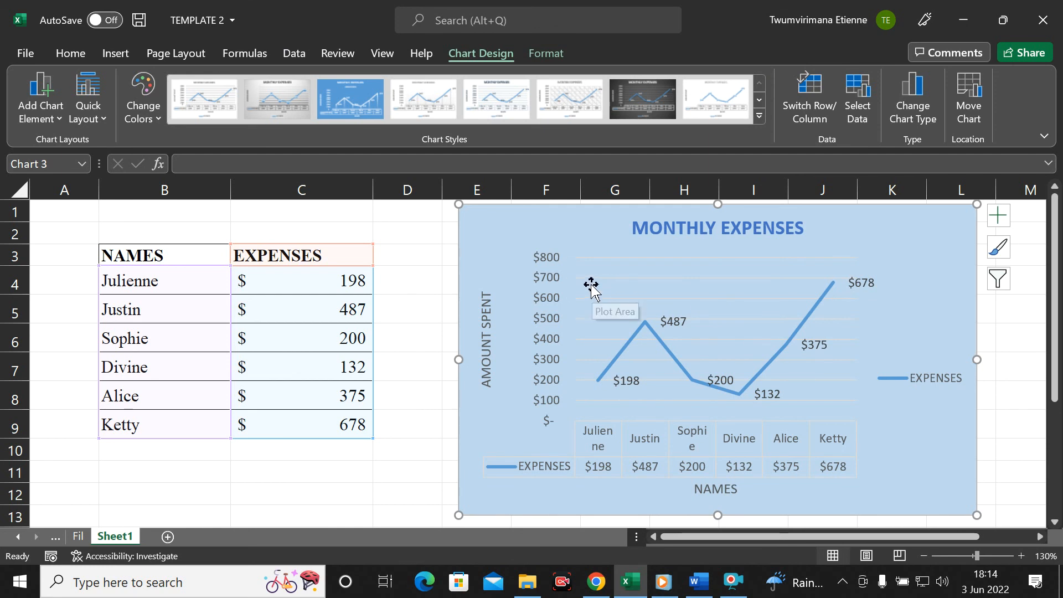
Change the MONTHLY EXPENSES line chart to the Clustered Bar type
left_click(934, 132)
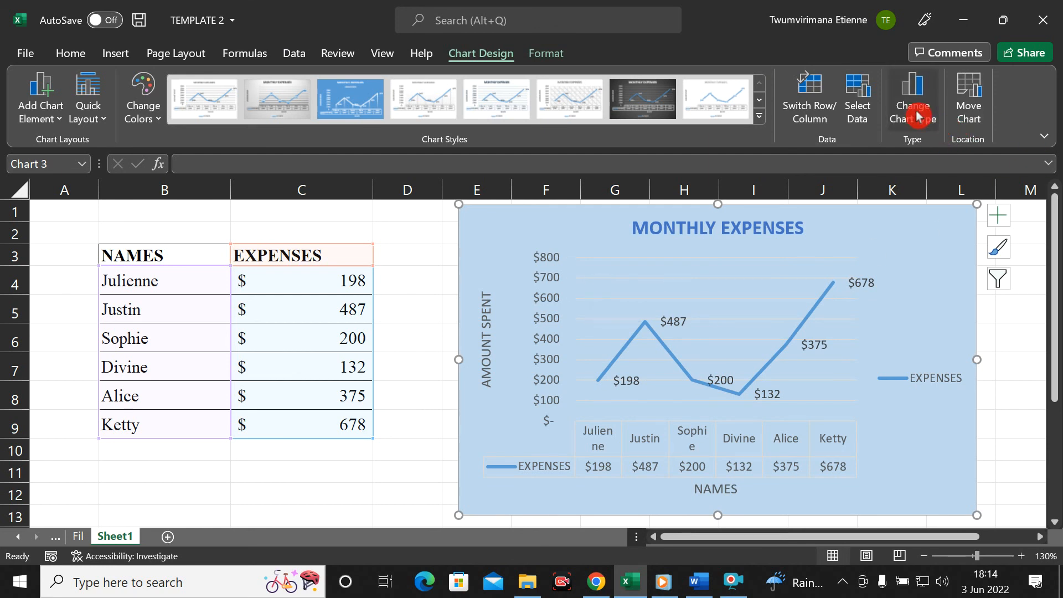
left_click(915, 108)
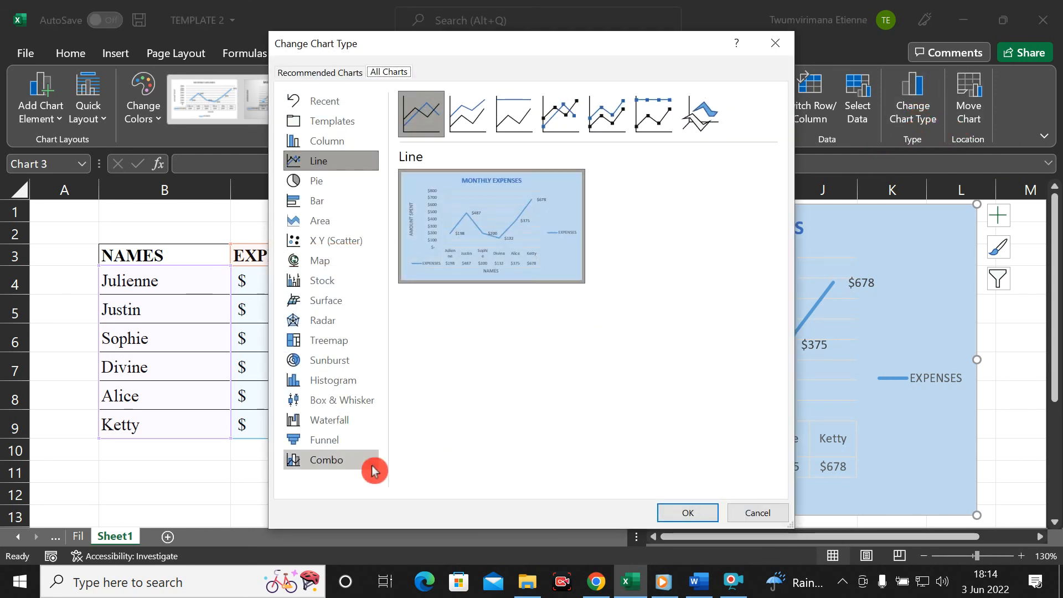
left_click(336, 460)
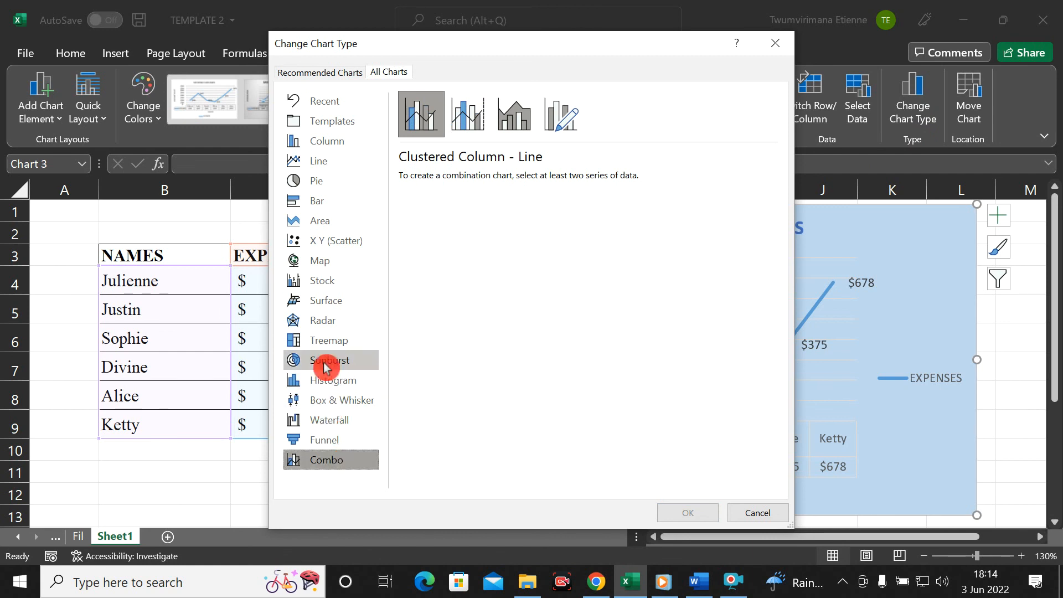
left_click(332, 209)
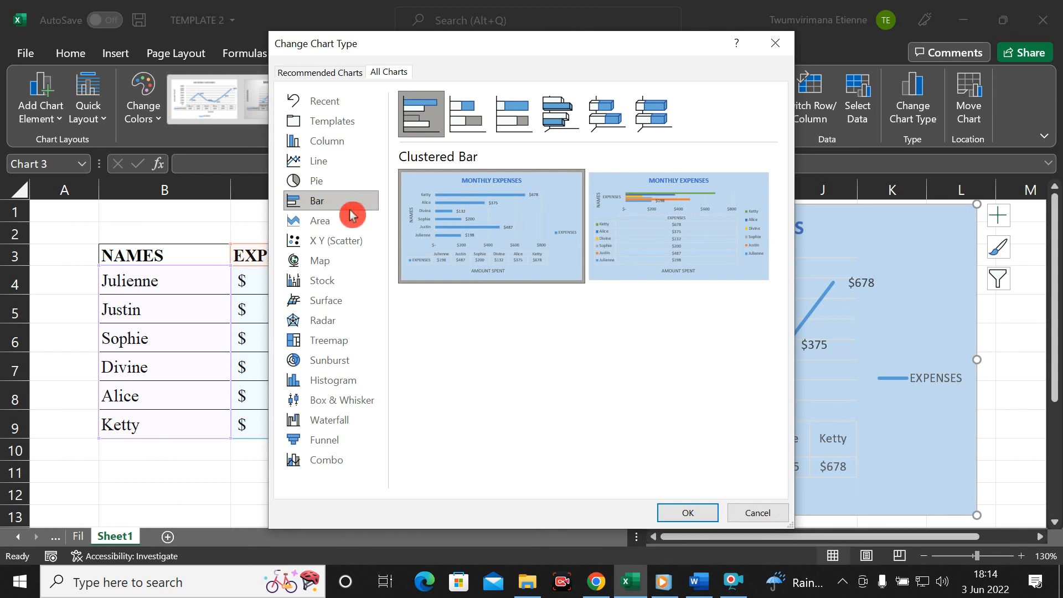
left_click(419, 120)
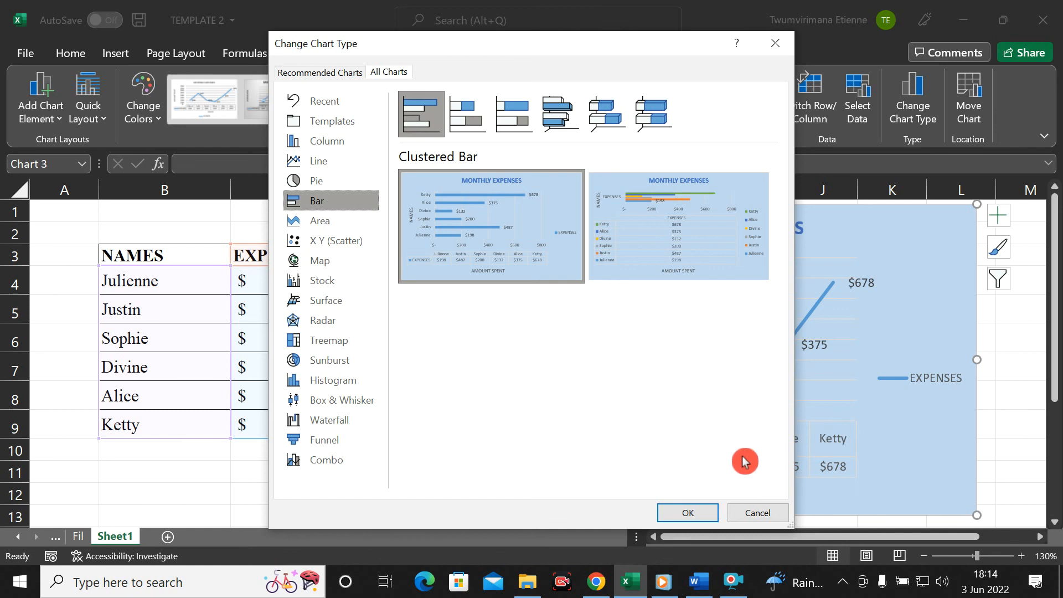
left_click(690, 524)
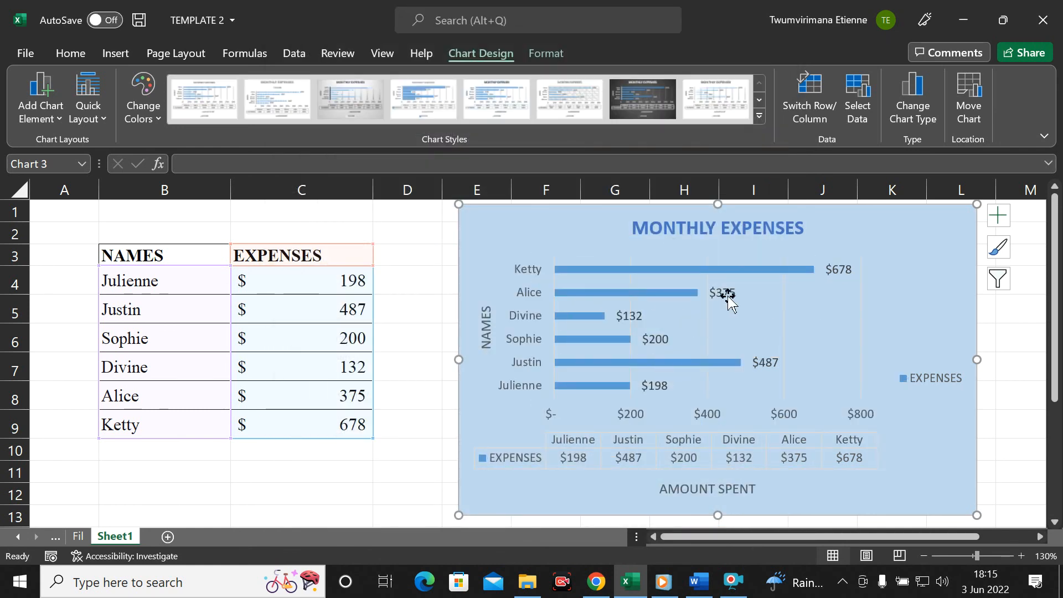
Change the MONTHLY EXPENSES bar chart to the Clustered Column type and deselect the chart
left_click(636, 308)
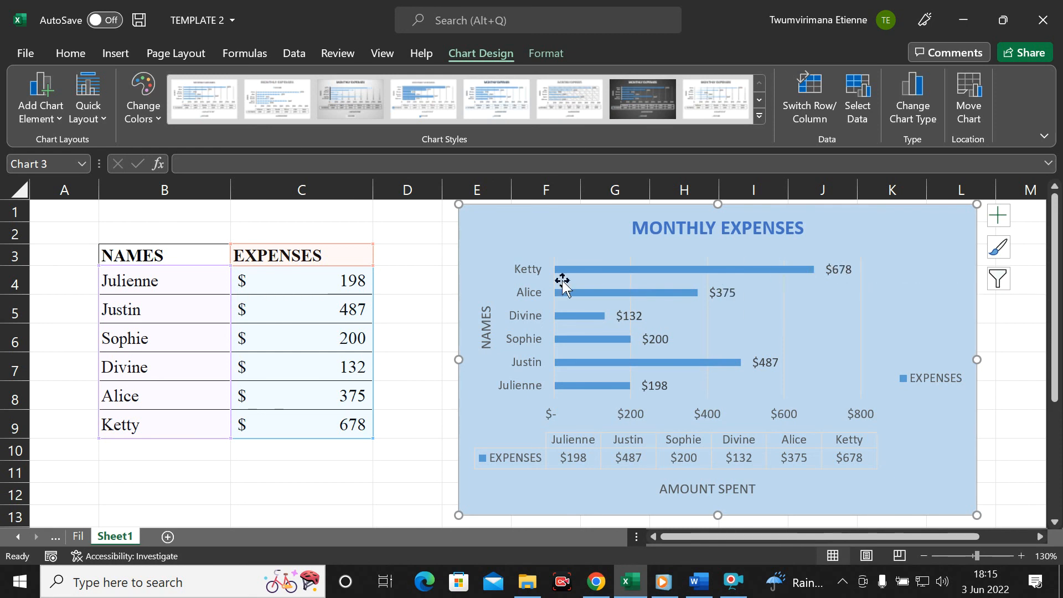
left_click(66, 131)
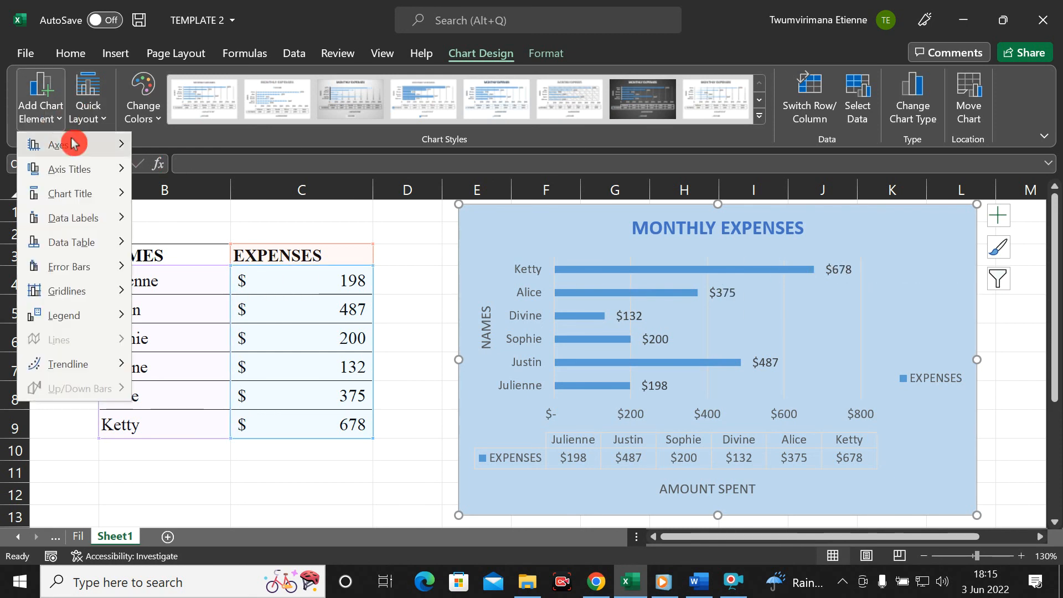
left_click(912, 103)
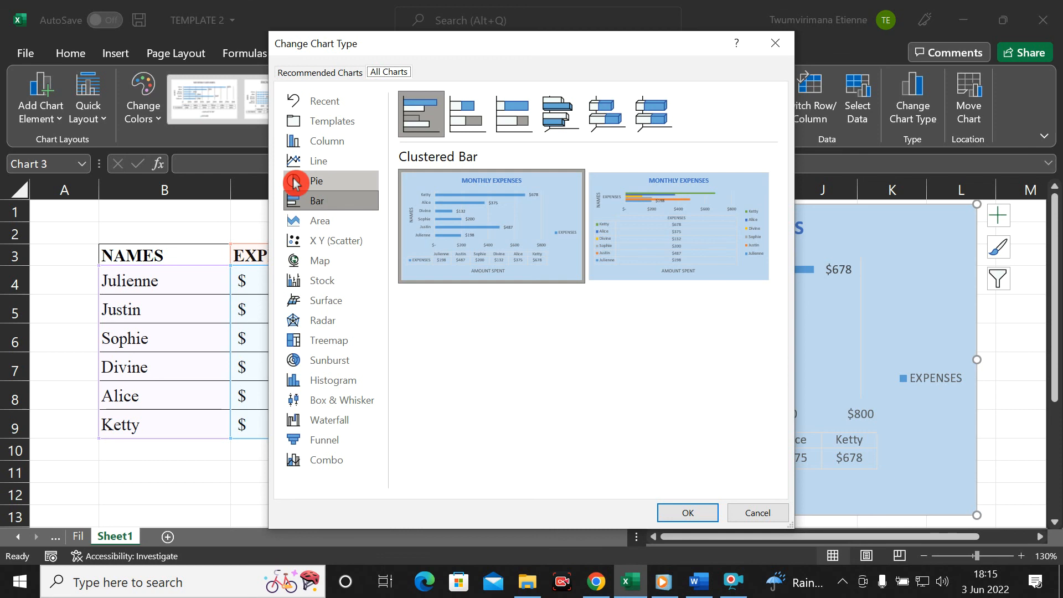
left_click(320, 145)
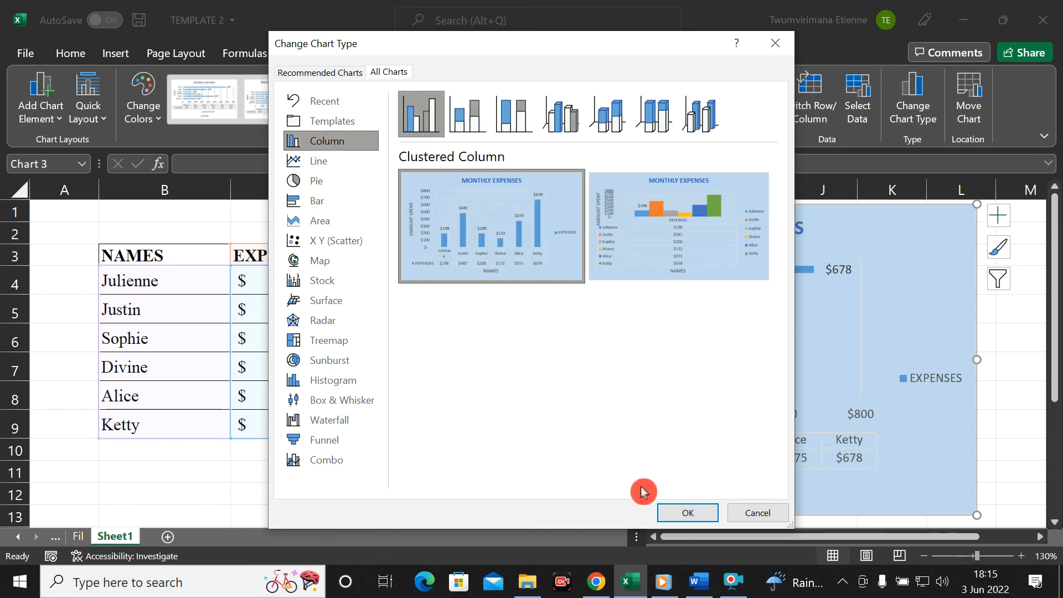
left_click(671, 514)
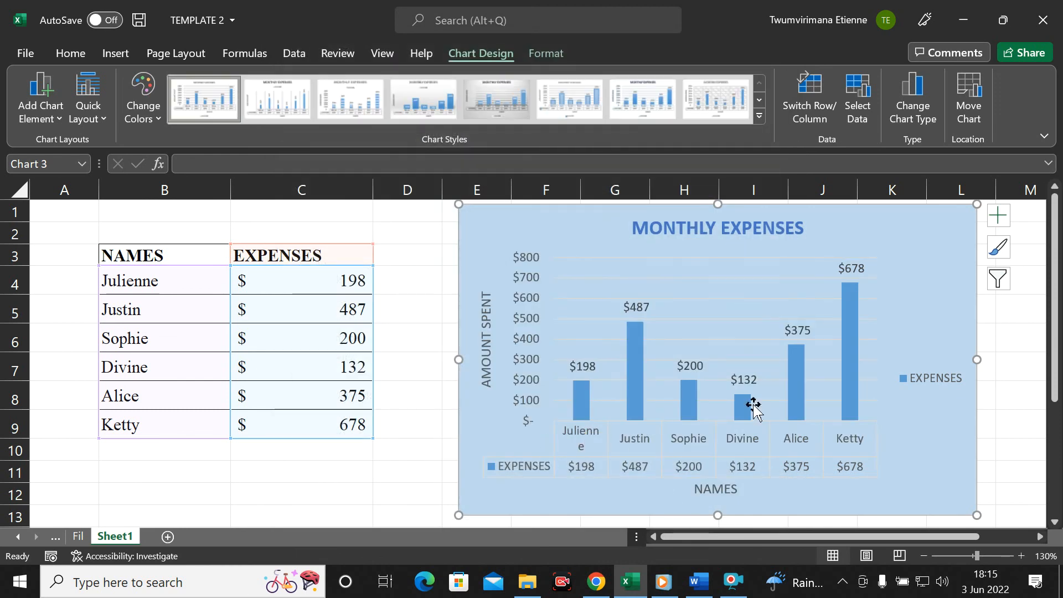
left_click(619, 407)
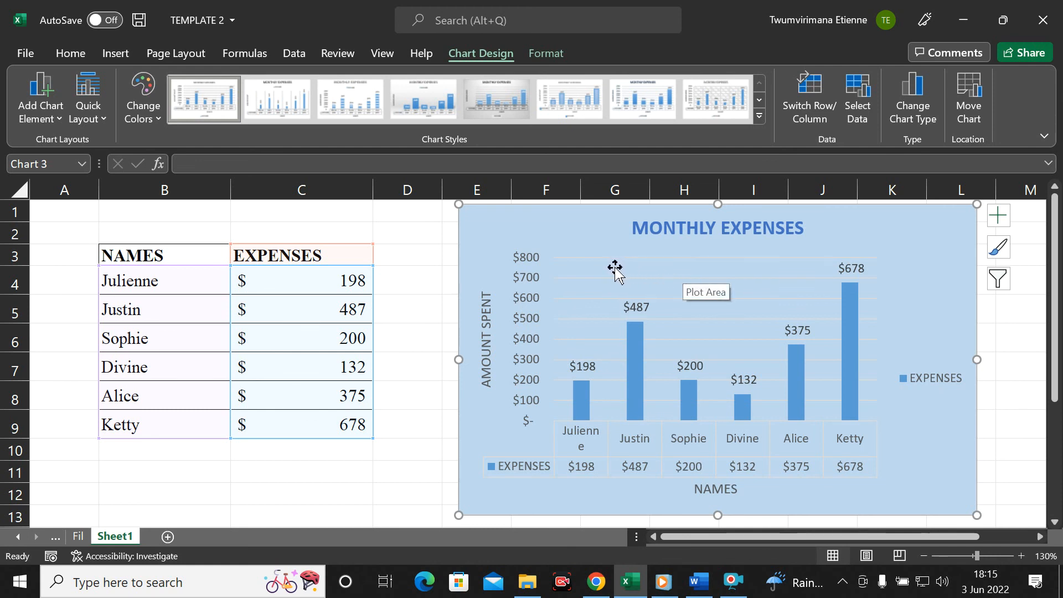
left_click(1019, 348)
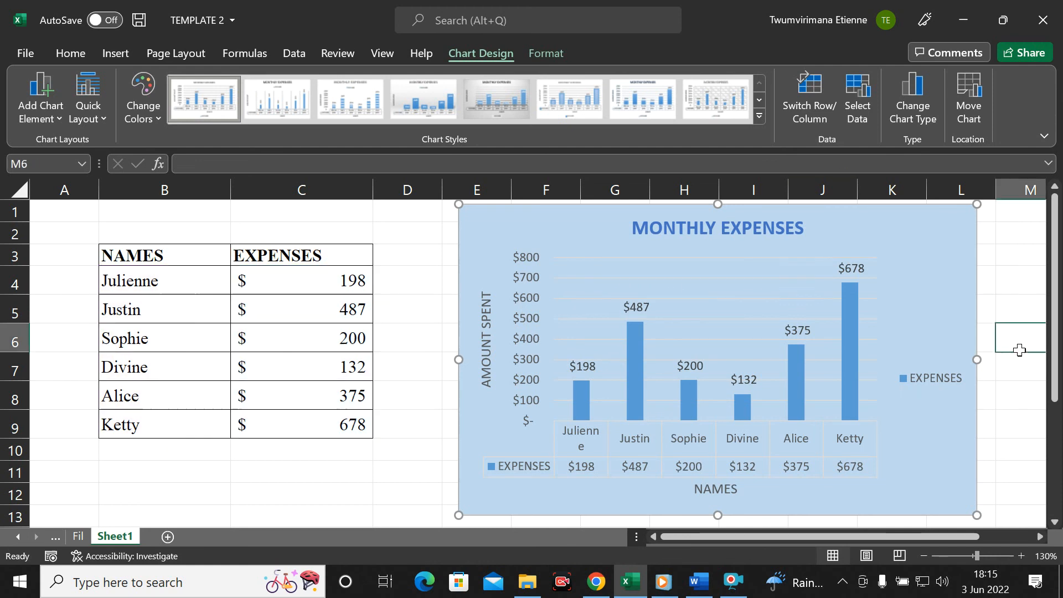
Copy the whole MONTHLY EXPENSES column chart to the clipboard
left_click(717, 257)
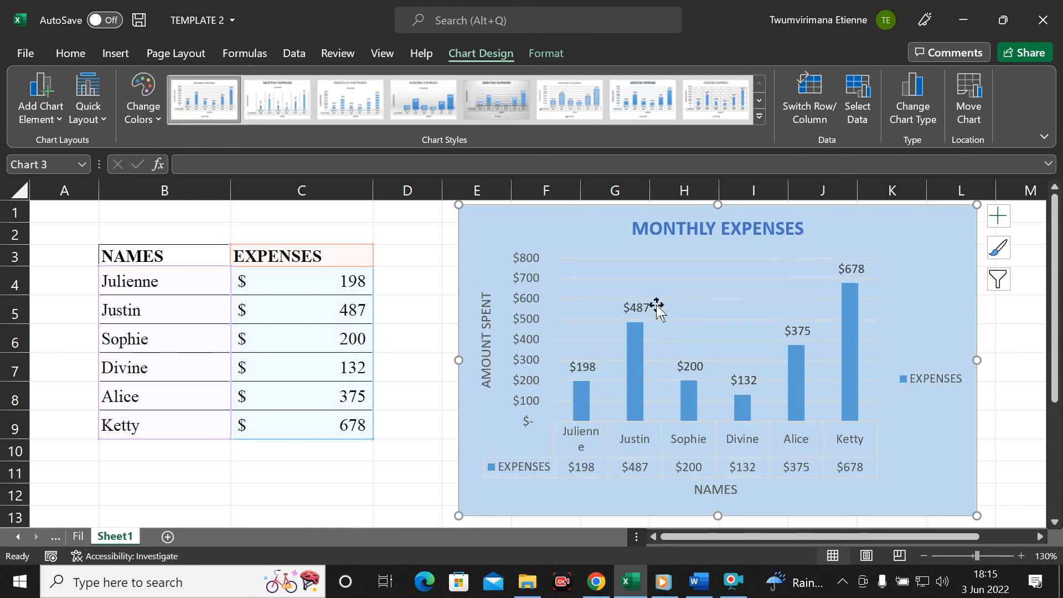
left_click(76, 52)
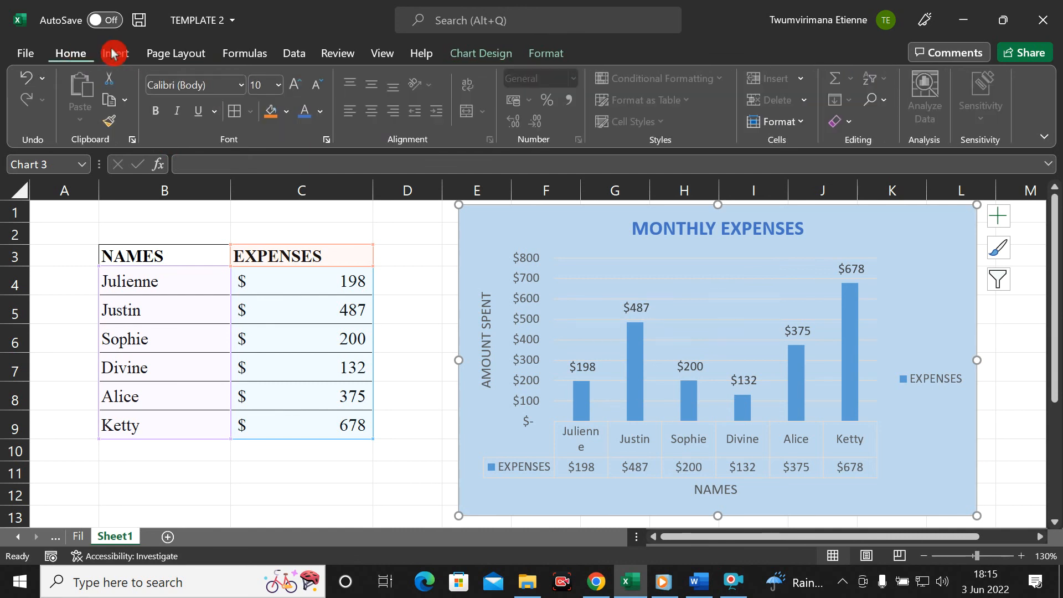
left_click(127, 99)
left_click(133, 124)
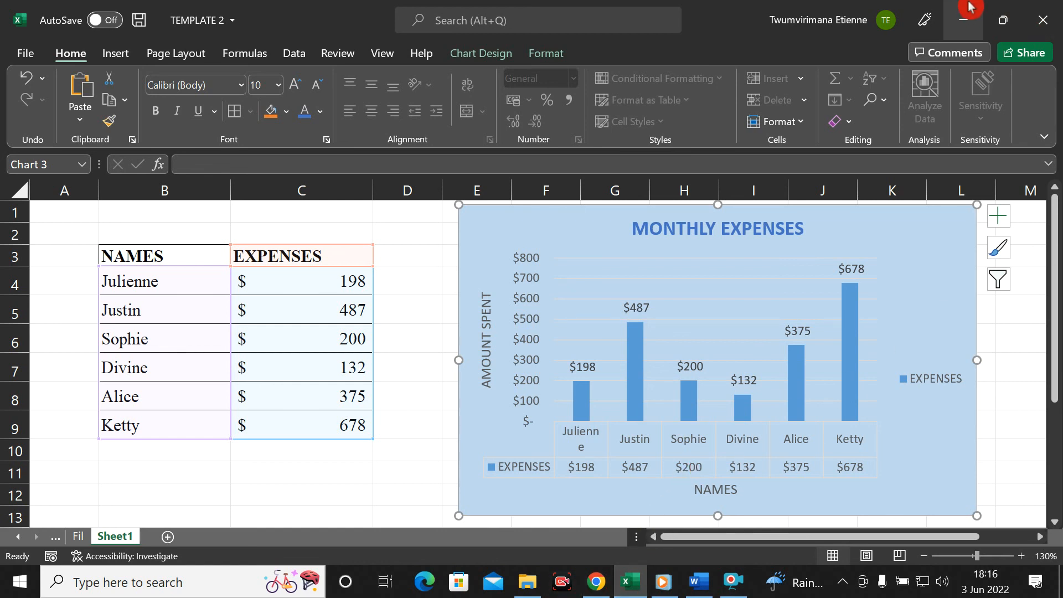
Minimize the workbook and open the New Microsoft PowerPoint Presentation file from the desktop in PowerPoint
left_click(963, 22)
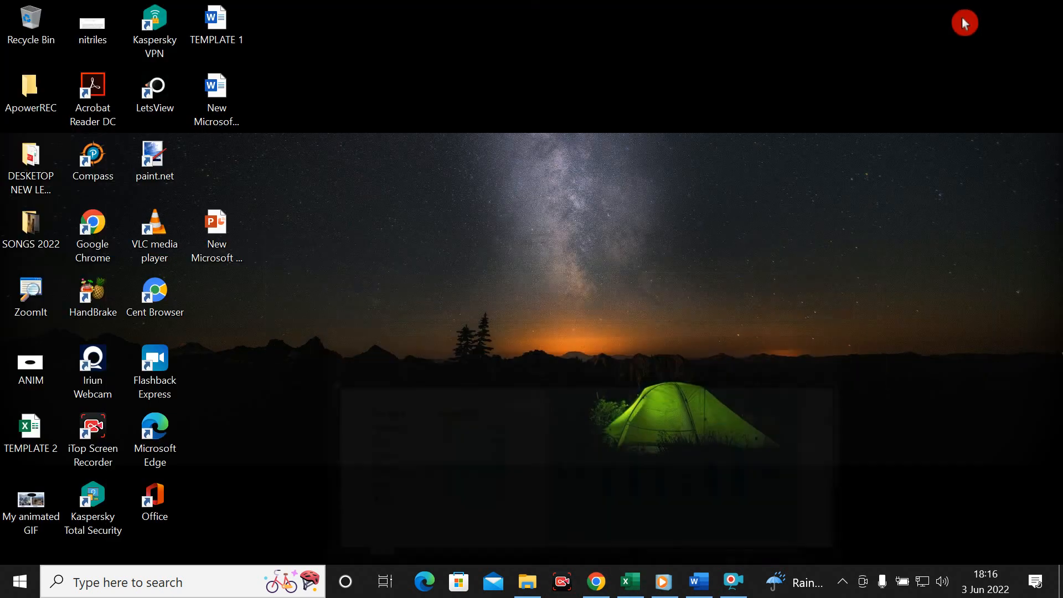
double_click(222, 236)
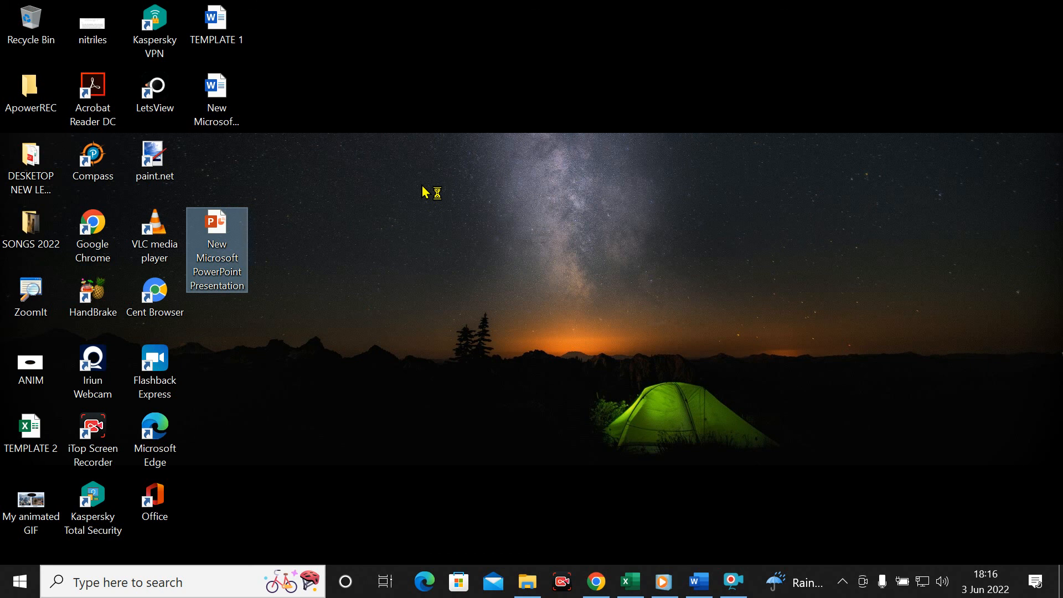